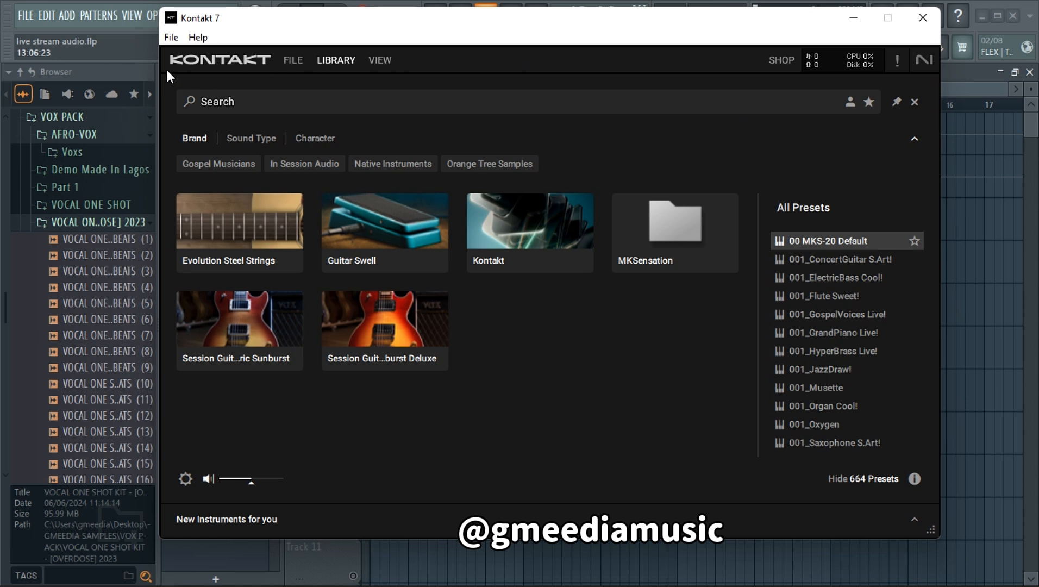
- Set the audio driver to ASIO and the device to Focusrite USB ASIO in the options
click(171, 38)
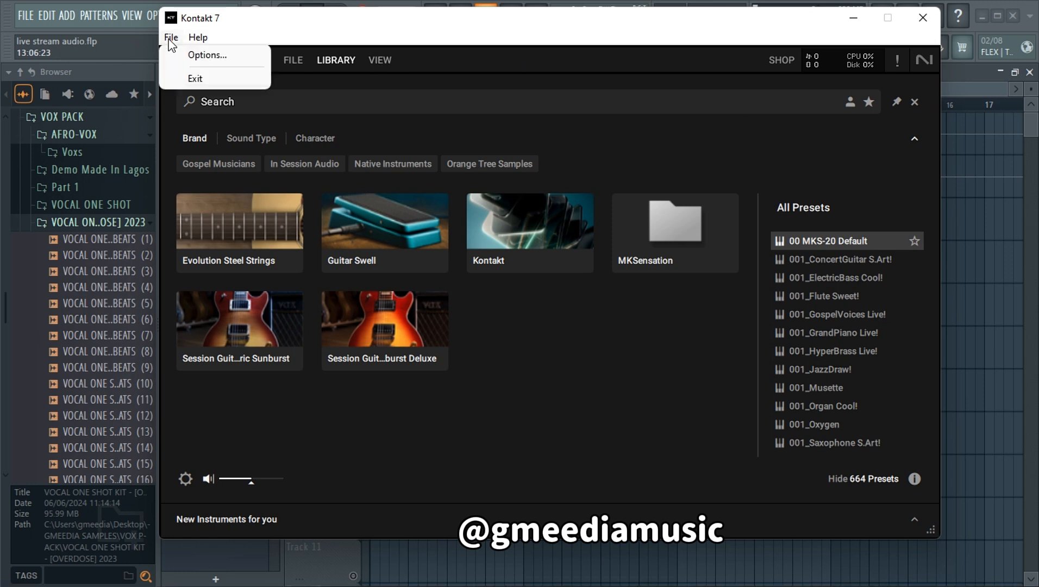
click(205, 58)
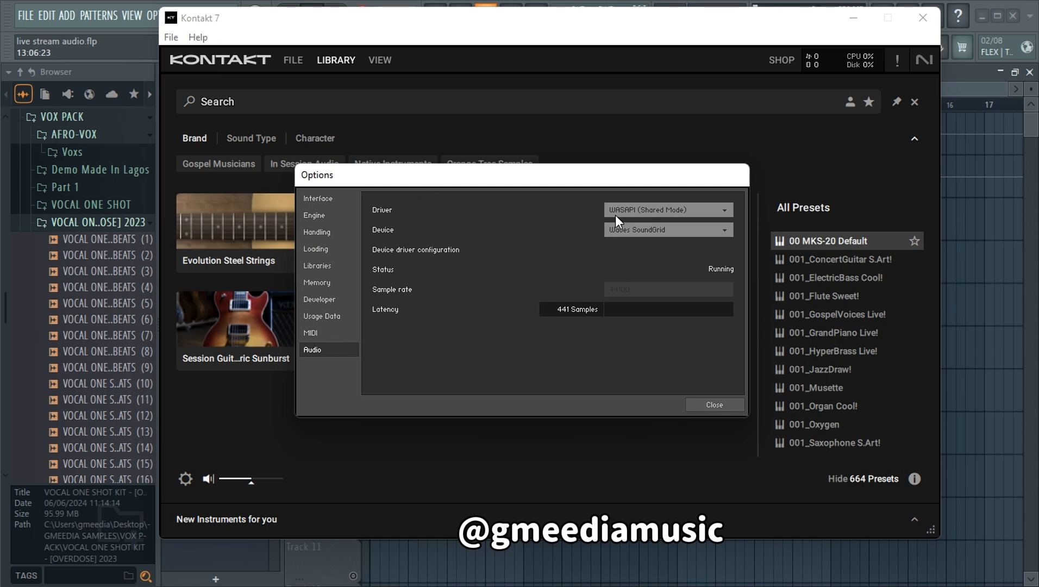
click(663, 209)
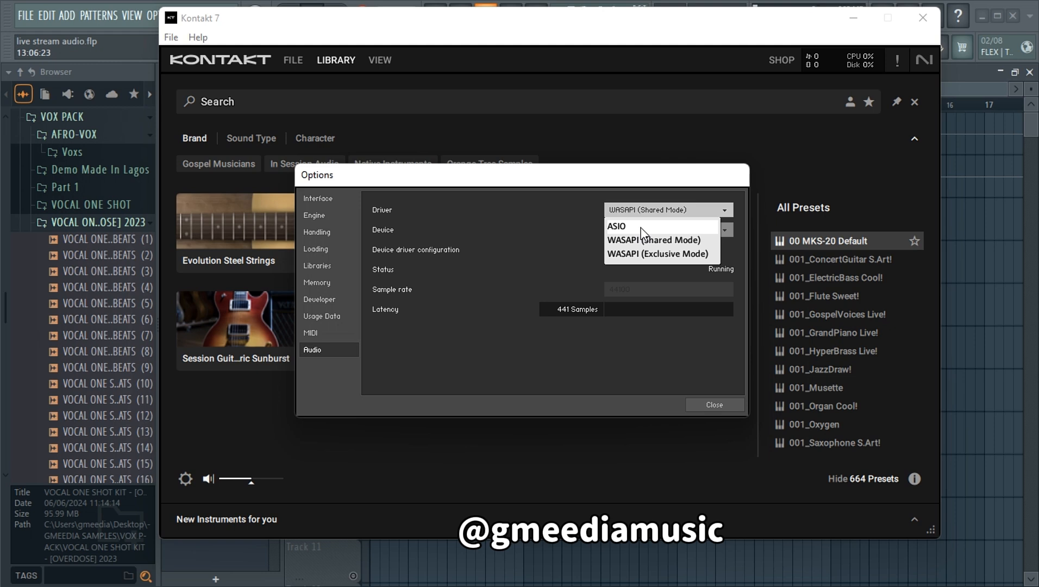
click(659, 227)
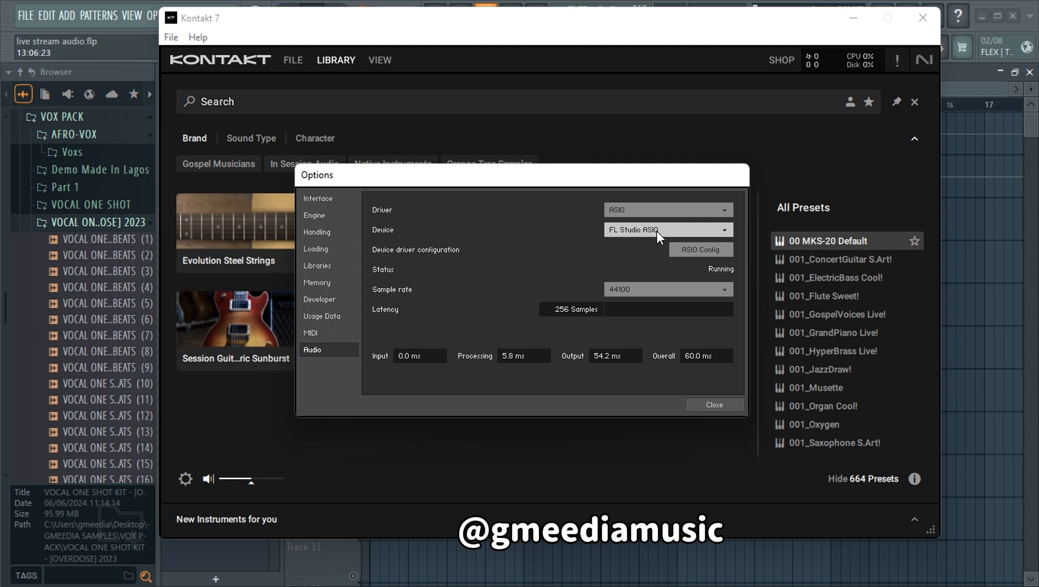
click(662, 232)
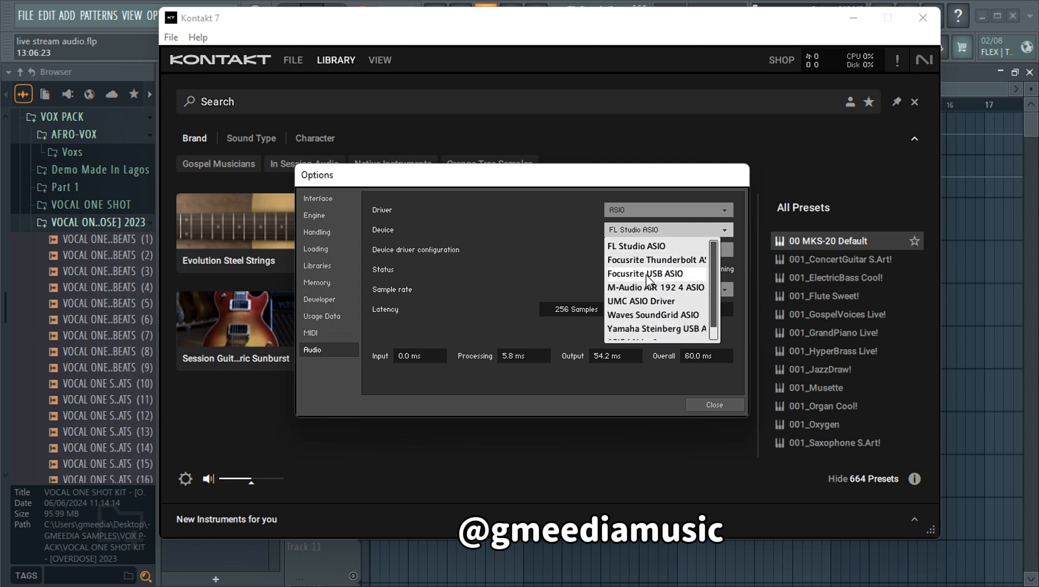
click(648, 275)
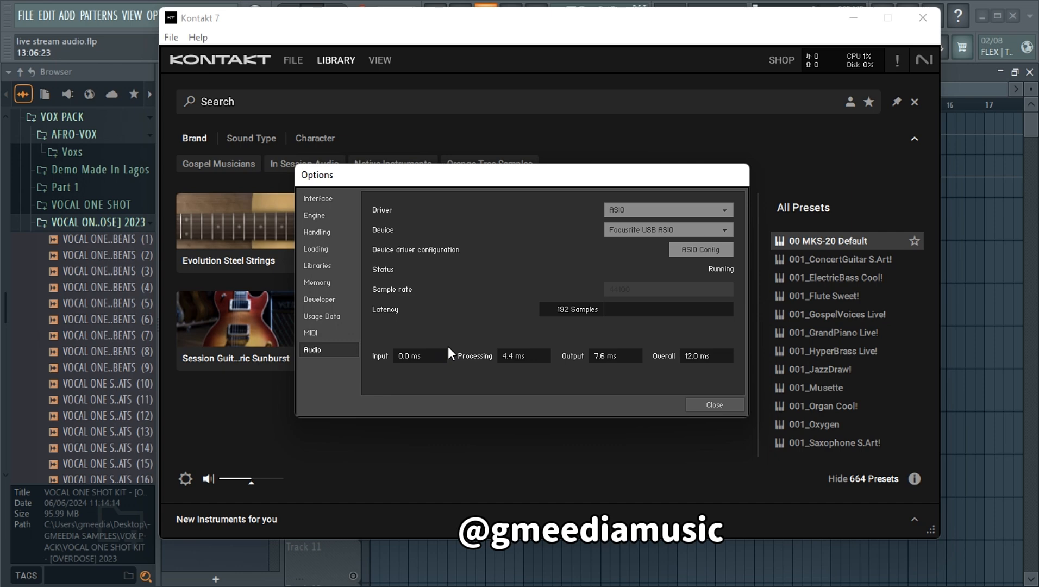
- Open Focusrite Device Settings to check the interface's sample rate and buffer size, and close it again
key(super)
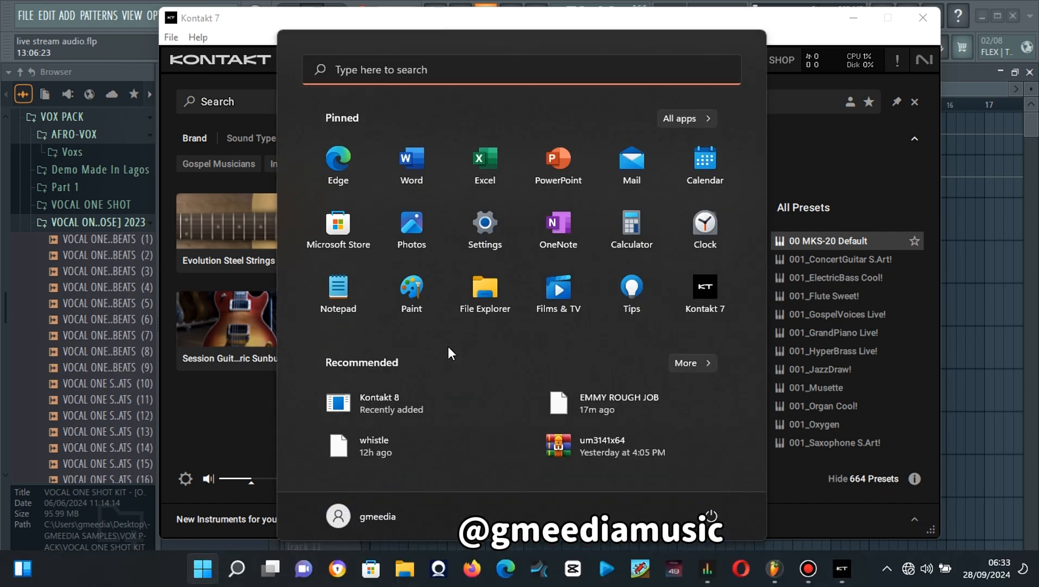
click(449, 68)
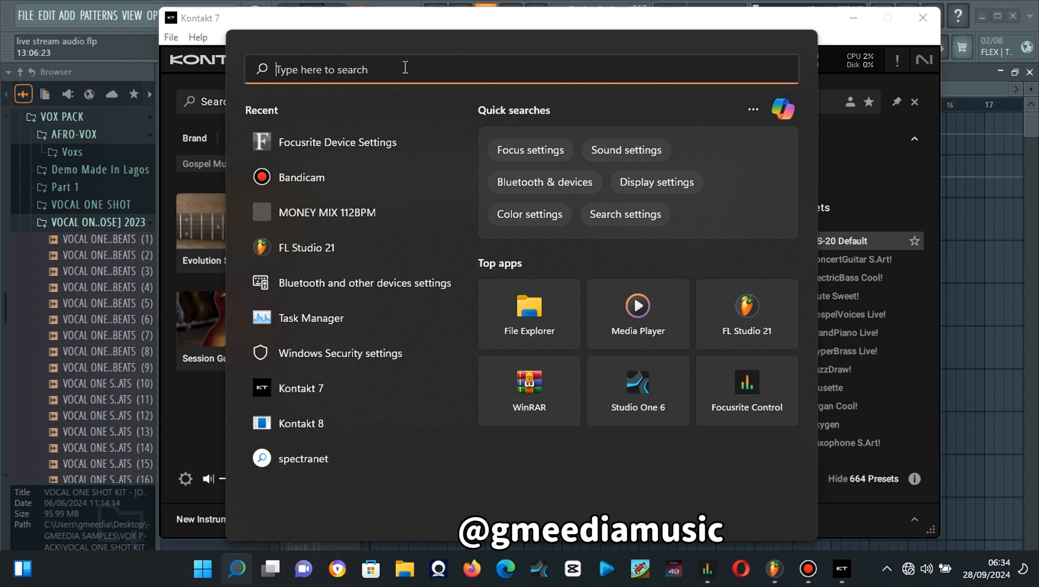
click(365, 140)
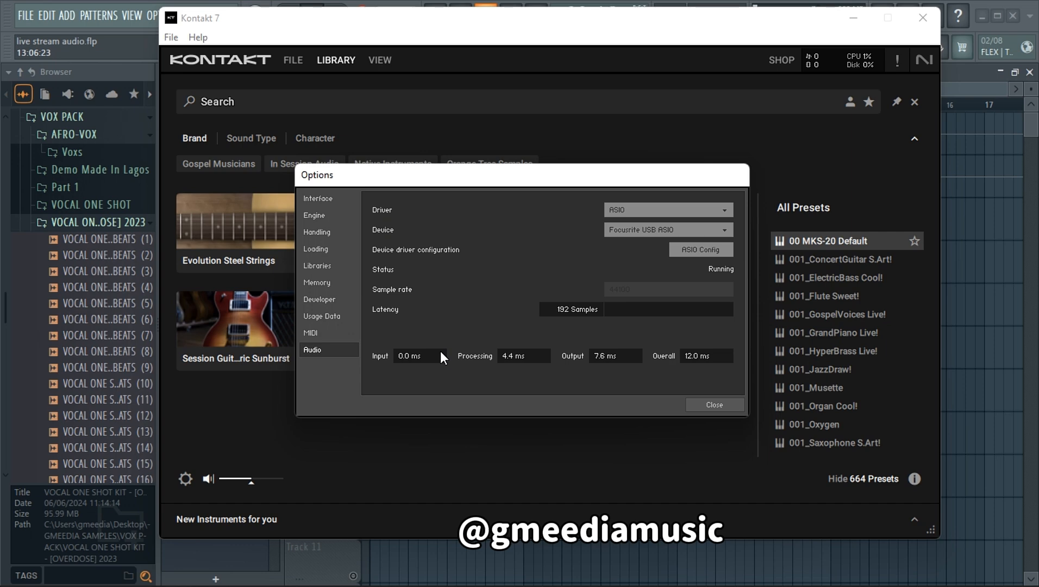
key(super)
click(370, 72)
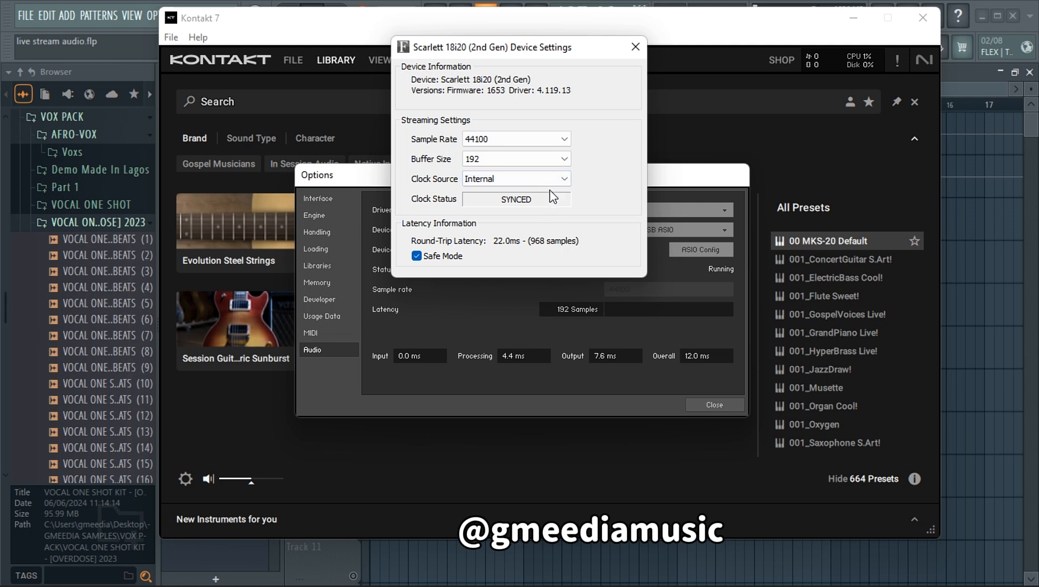
click(637, 47)
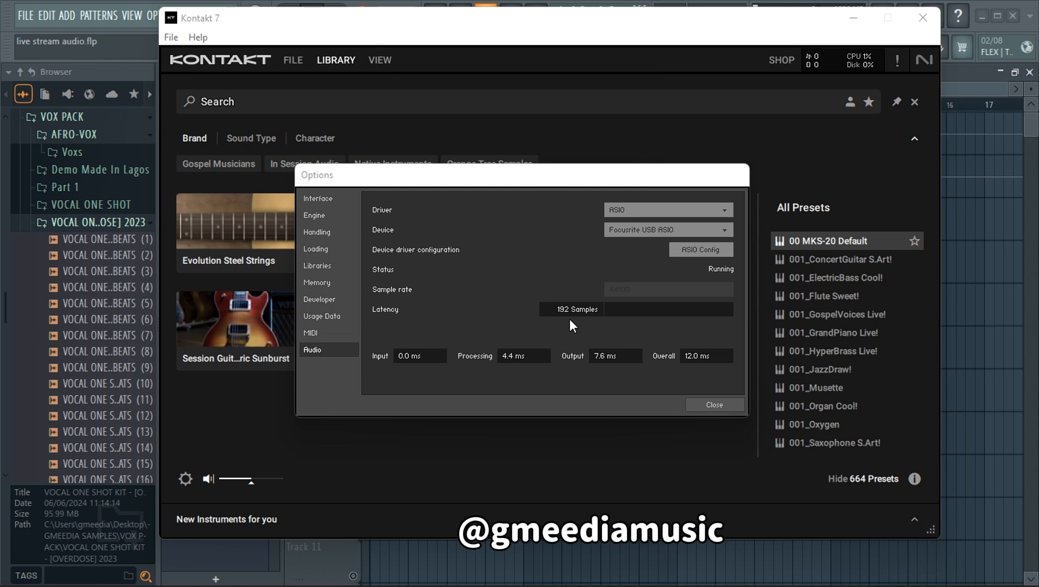
- Show the MIDI input devices in the options and try to assign Oxygen Pro 49 to Port A
click(315, 333)
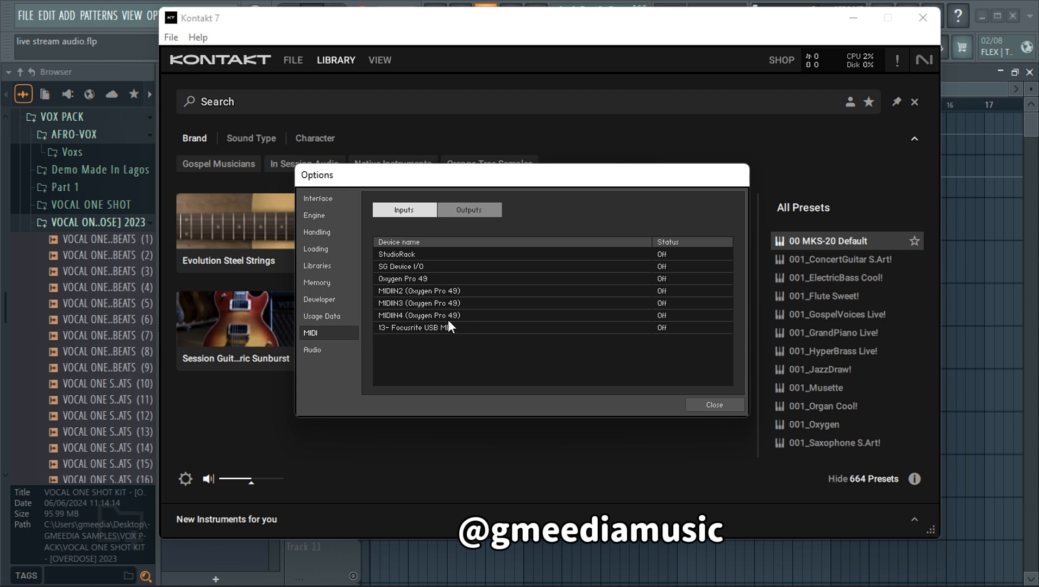
click(414, 278)
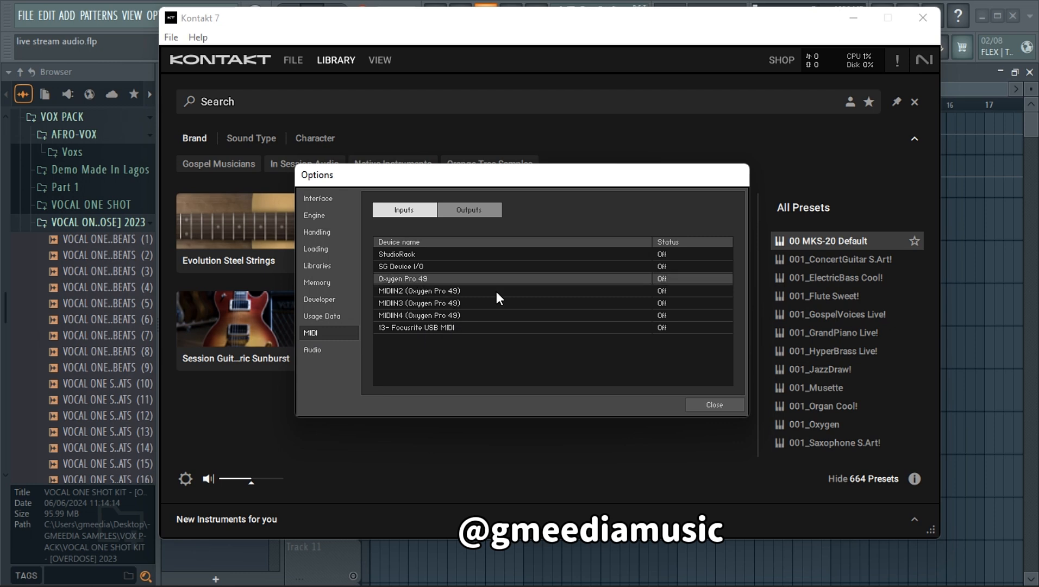
click(677, 278)
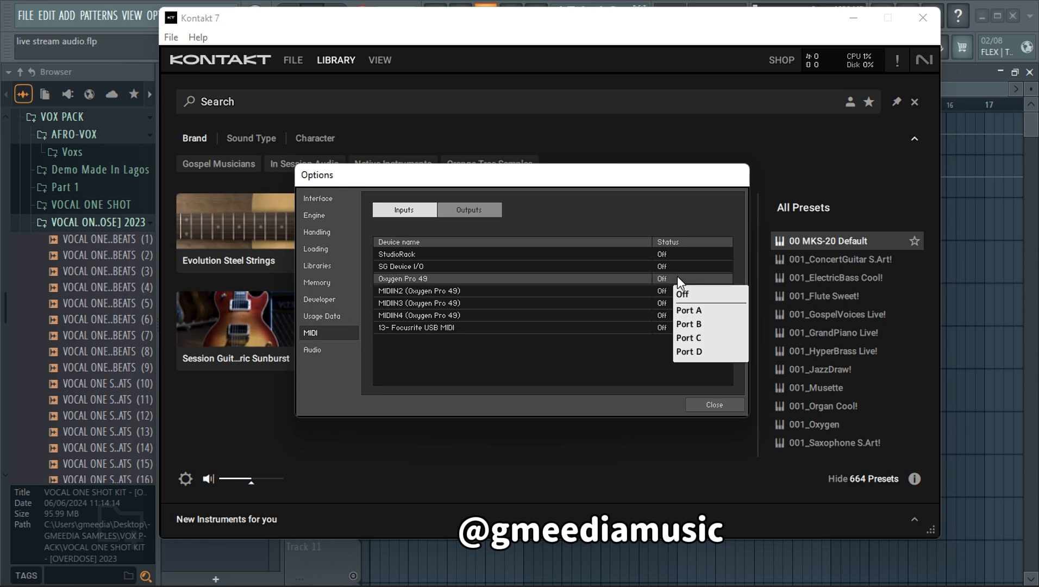
click(686, 309)
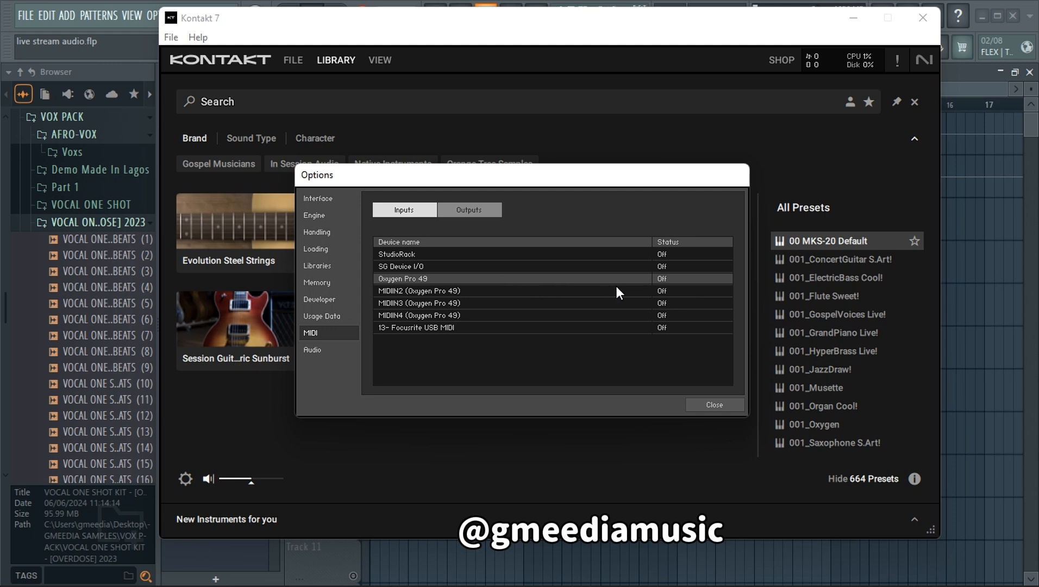
click(675, 280)
click(698, 316)
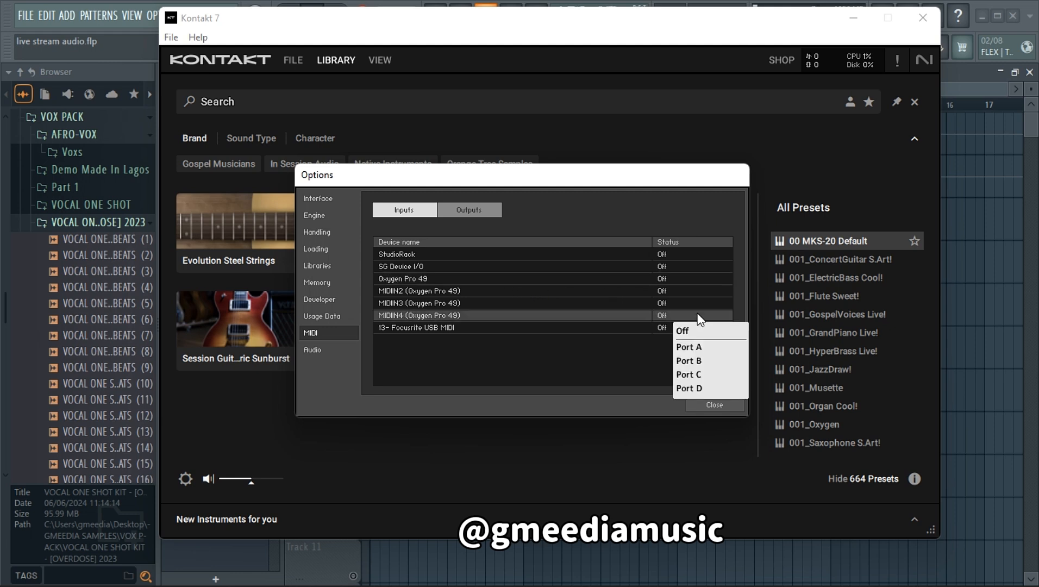
click(657, 285)
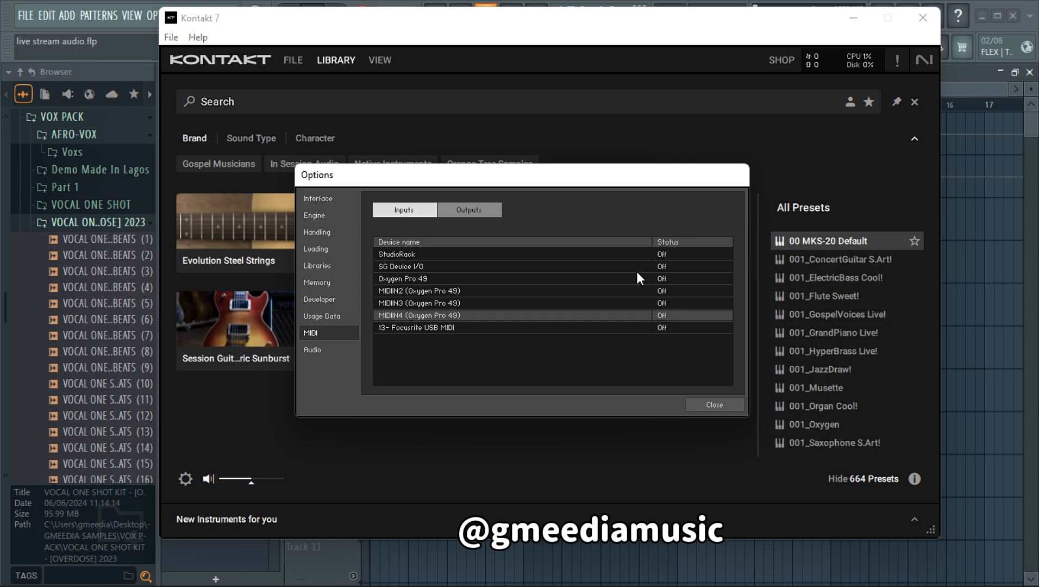
click(636, 279)
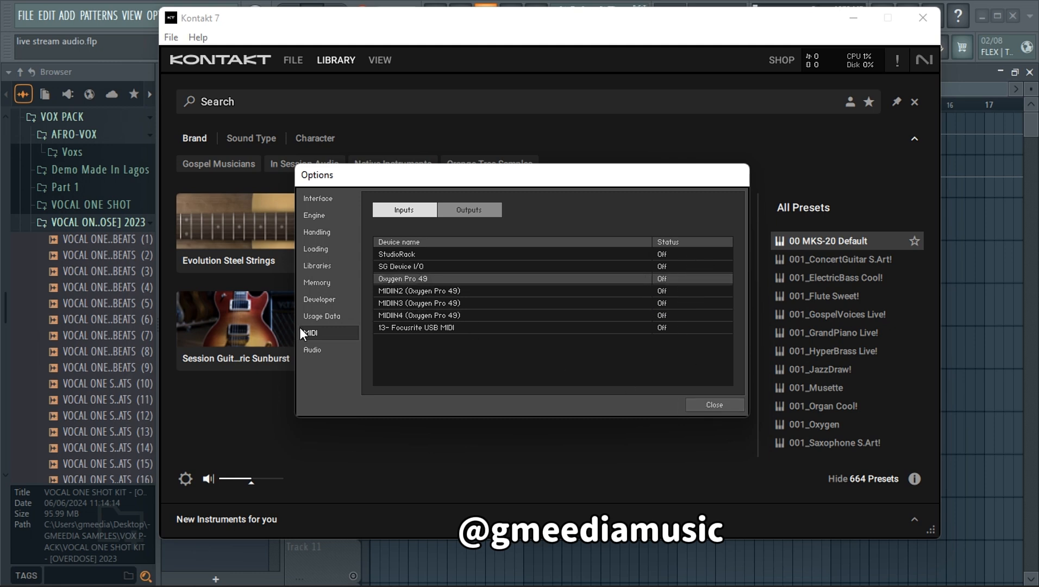
- Reload the MIDI input list, retry Port A for Oxygen Pro 49, and close the options
click(325, 313)
click(318, 333)
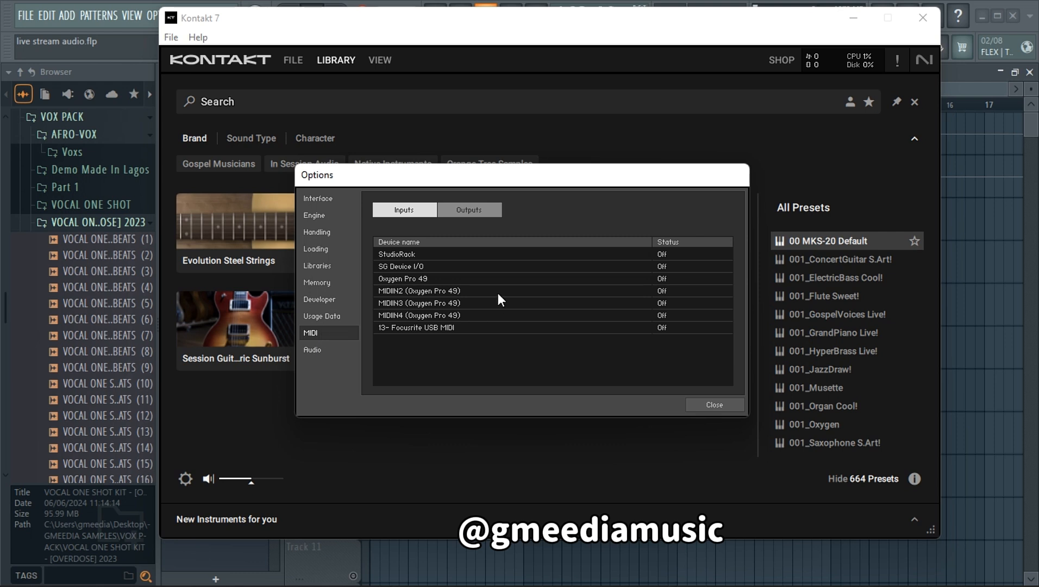
click(474, 279)
click(693, 281)
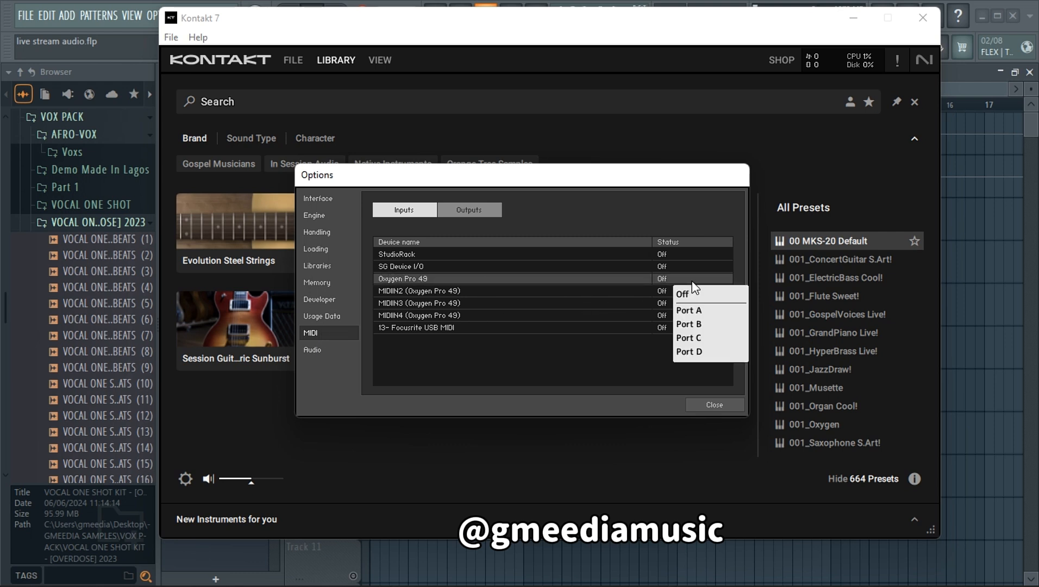
click(689, 316)
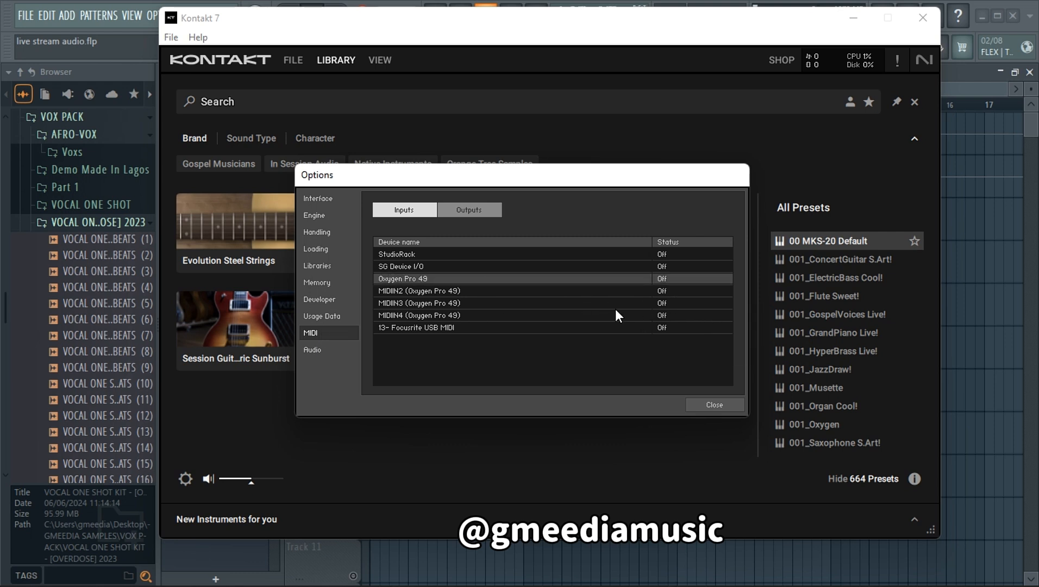
click(630, 290)
click(655, 277)
click(665, 277)
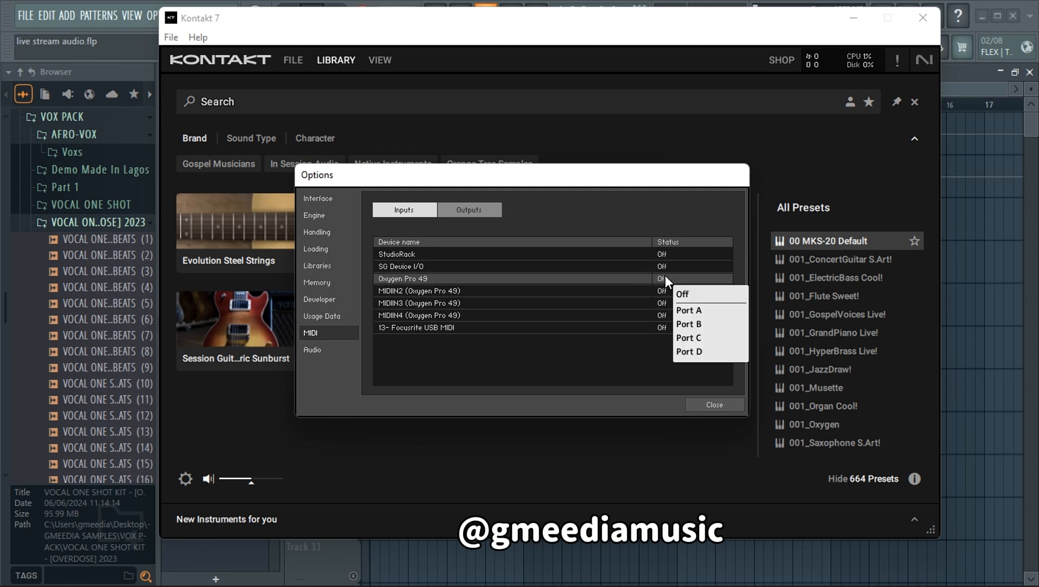
click(699, 312)
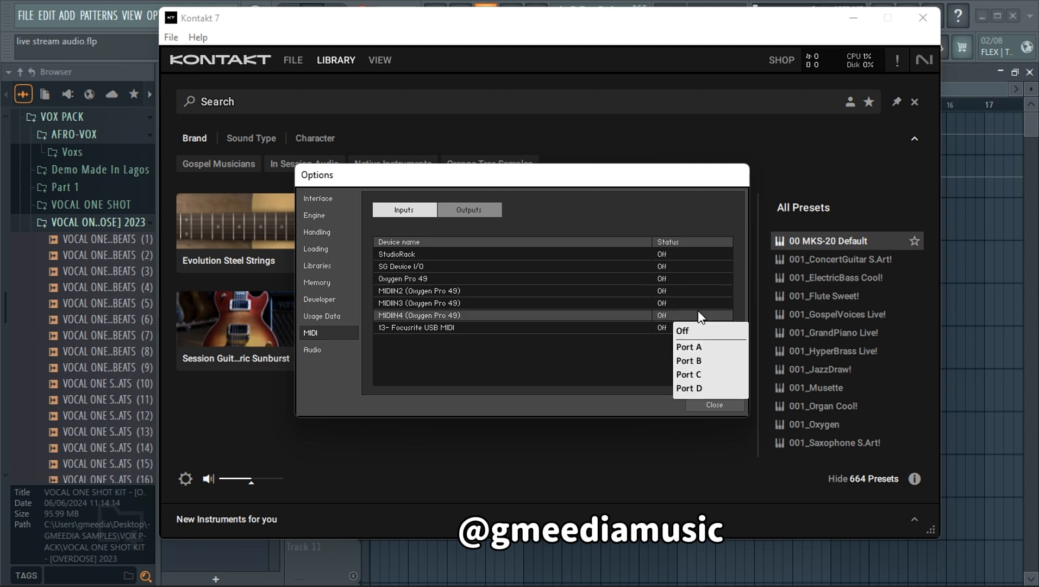
click(703, 409)
click(702, 407)
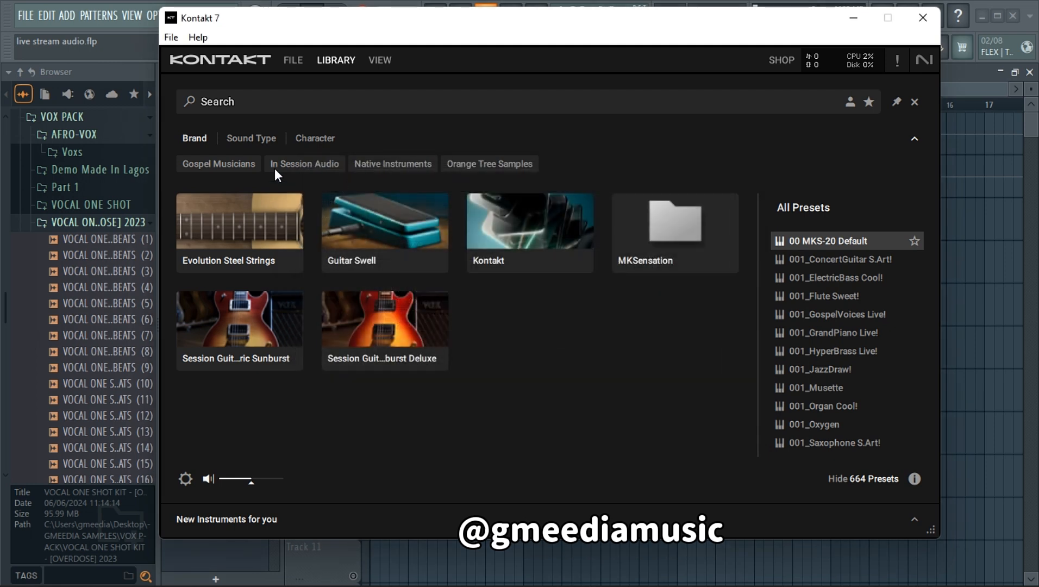
- Reopen the MIDI options and try Port A and Port D for the Oxygen Pro 49 input
click(172, 37)
click(204, 57)
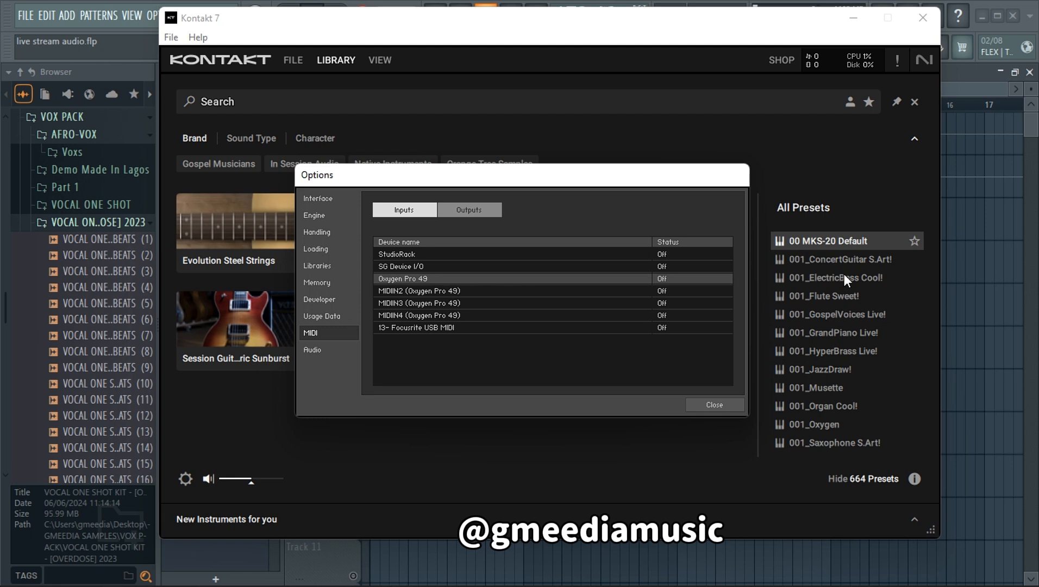
click(662, 277)
click(700, 292)
click(688, 281)
click(700, 311)
click(699, 278)
click(691, 351)
- Assign the MIDIIN2 (Oxygen Pro 49) input to Port A and close the options
click(660, 290)
click(696, 321)
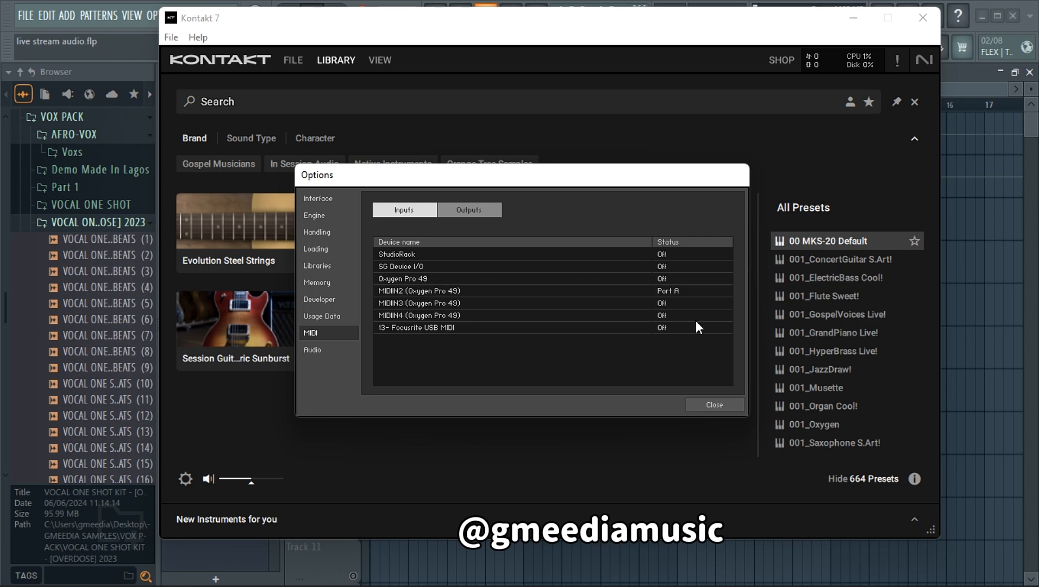
click(713, 405)
- Switch to FL Studio and disable the Oxygen Pro 49 input in its MIDI settings
click(854, 18)
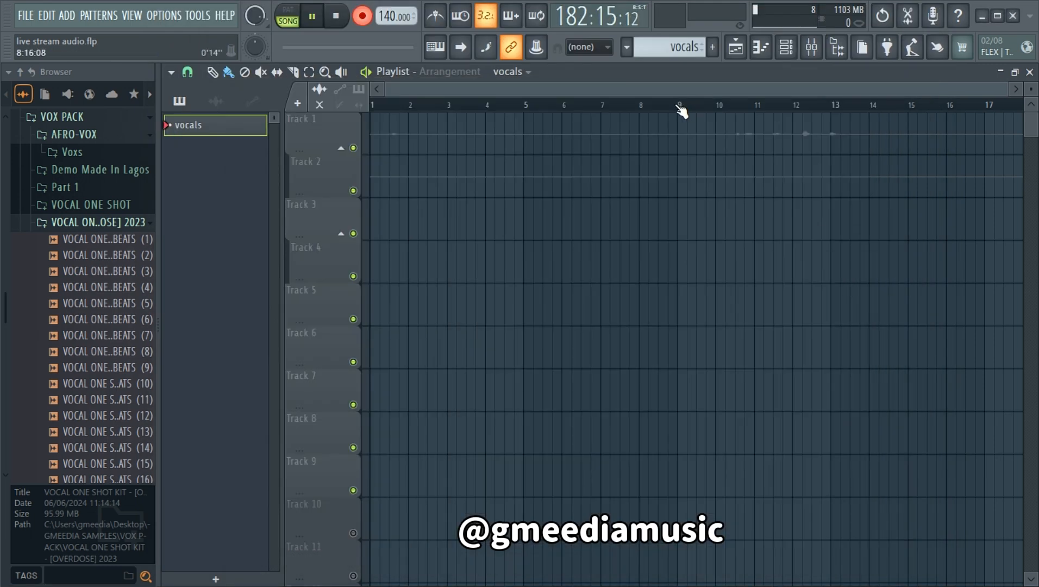
click(155, 16)
click(168, 46)
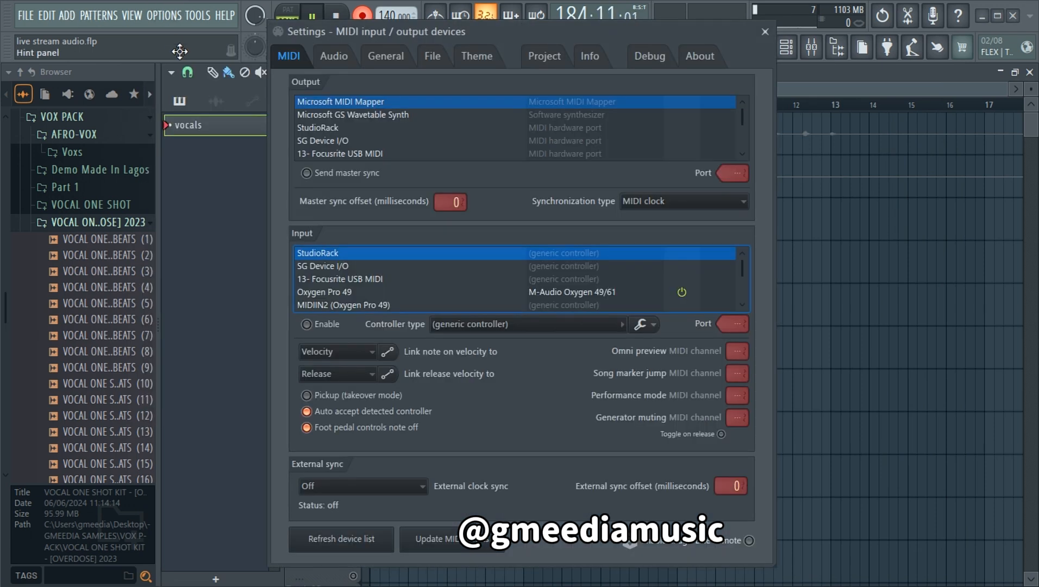
click(333, 293)
click(306, 324)
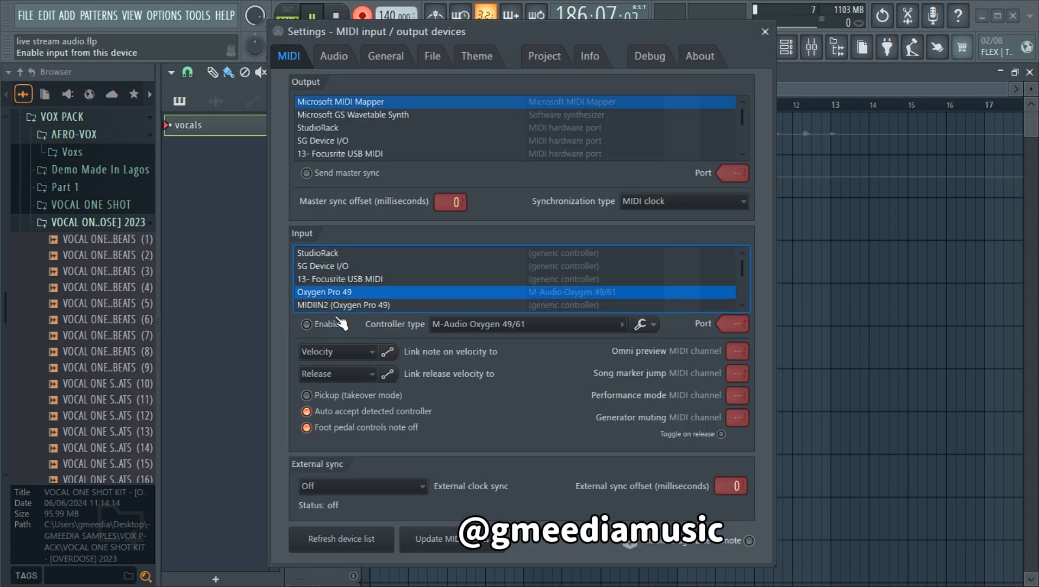
click(765, 31)
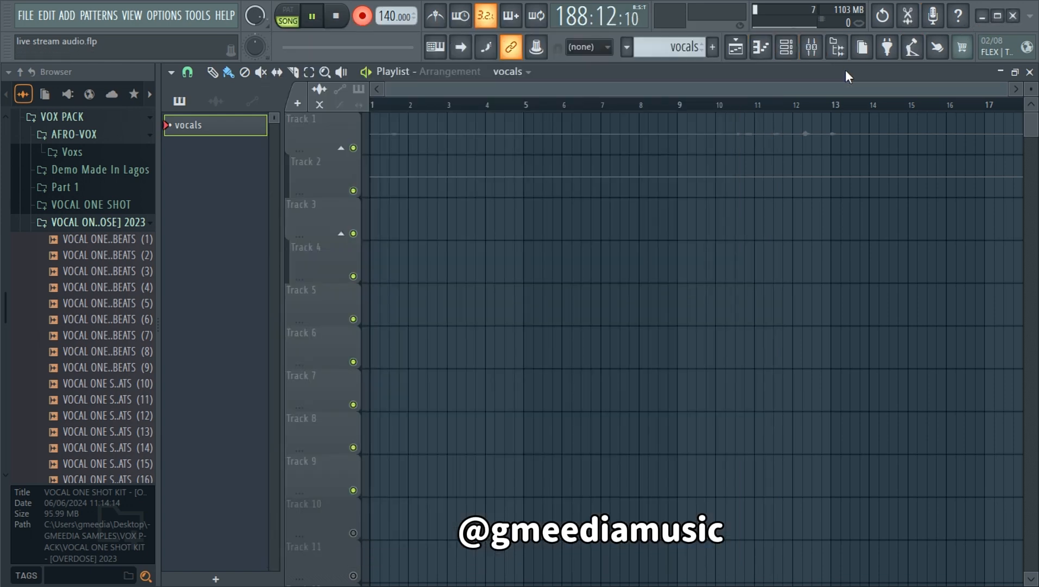
- Switch to Kontakt 7, reopen the MIDI options and turn off the MIDIIN2 (Oxygen Pro 49) input
key(super)
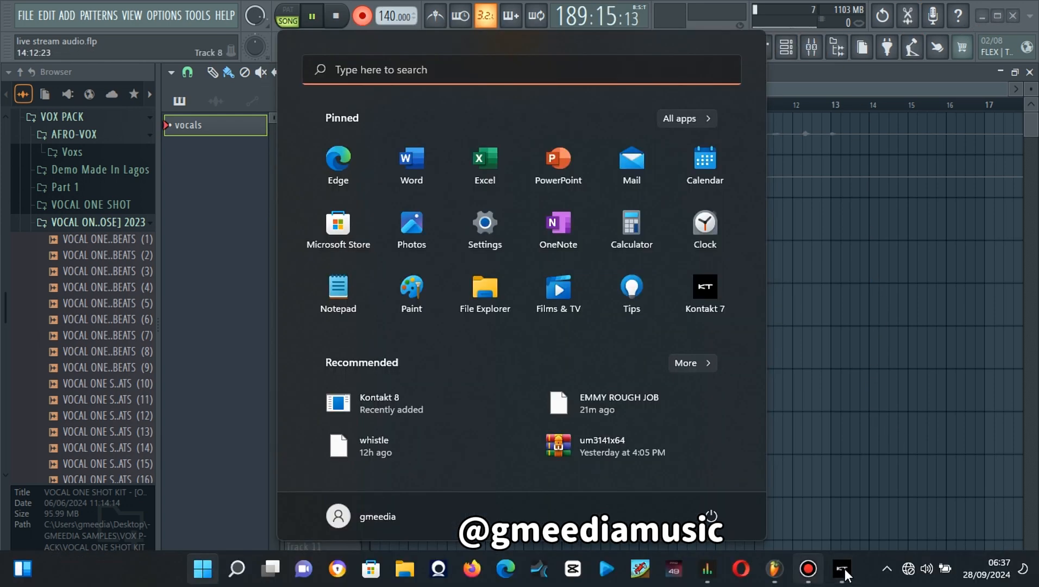
click(717, 423)
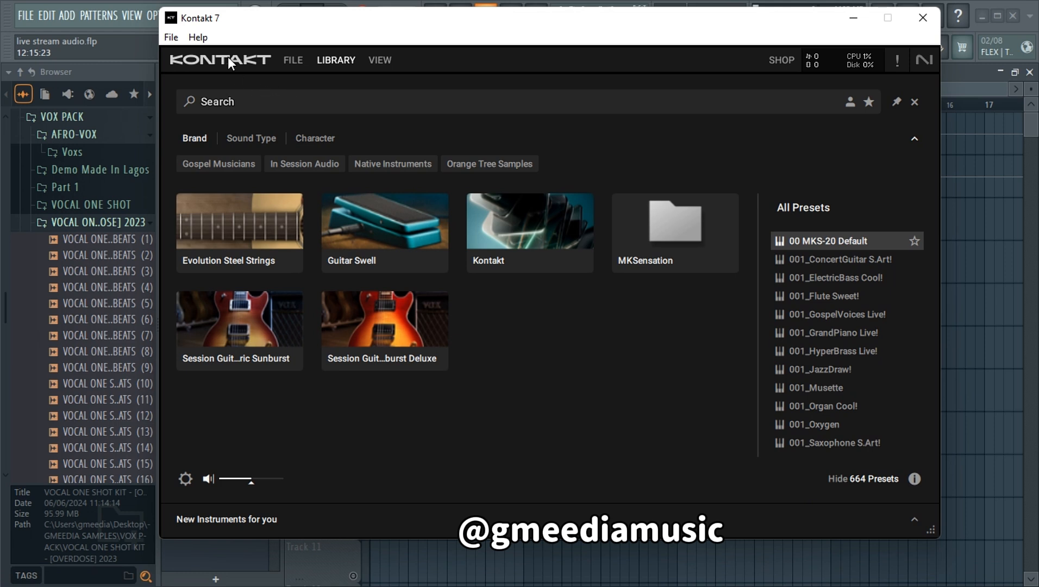
click(178, 40)
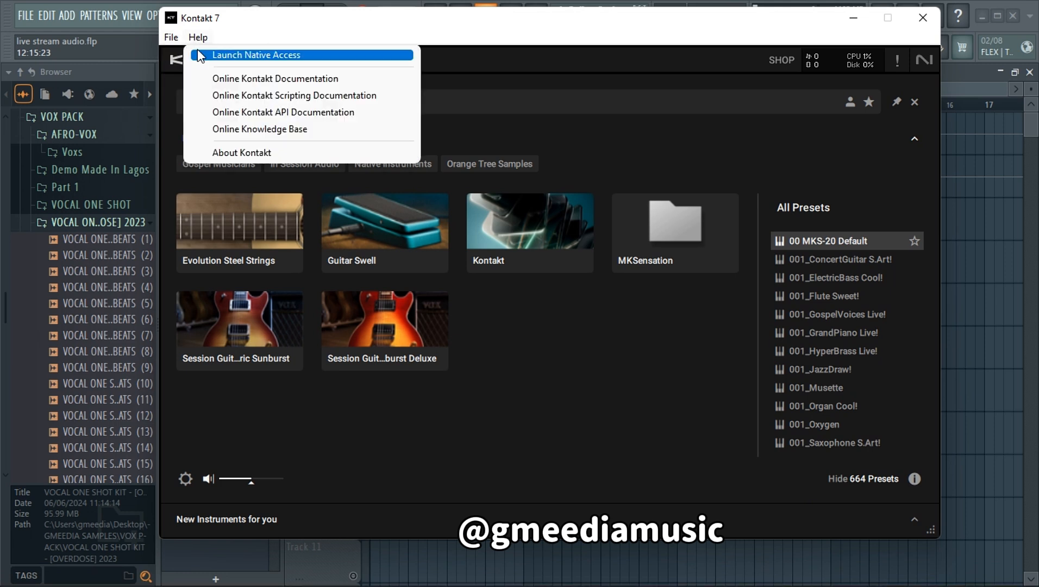
click(201, 54)
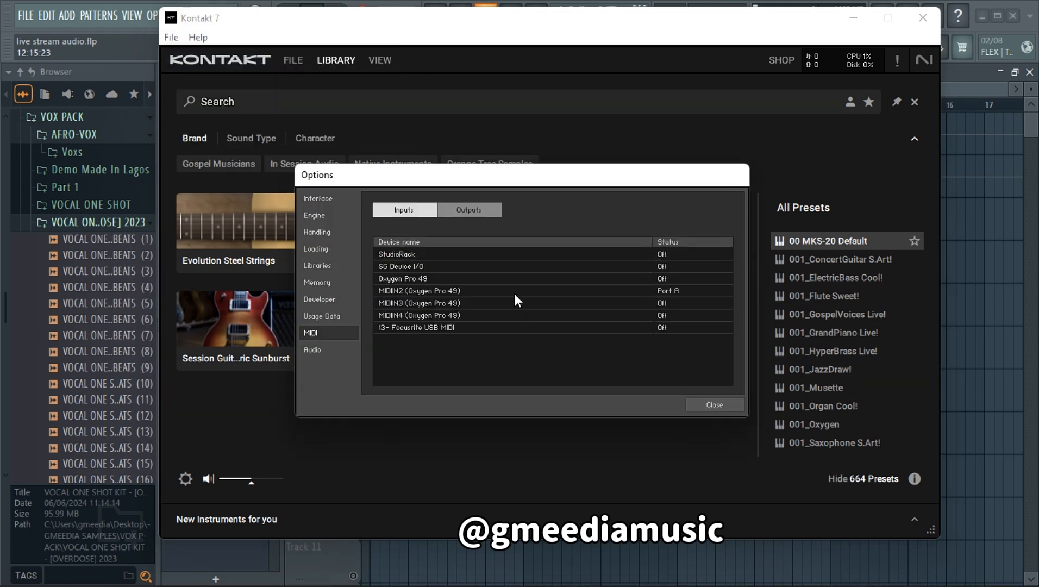
click(473, 280)
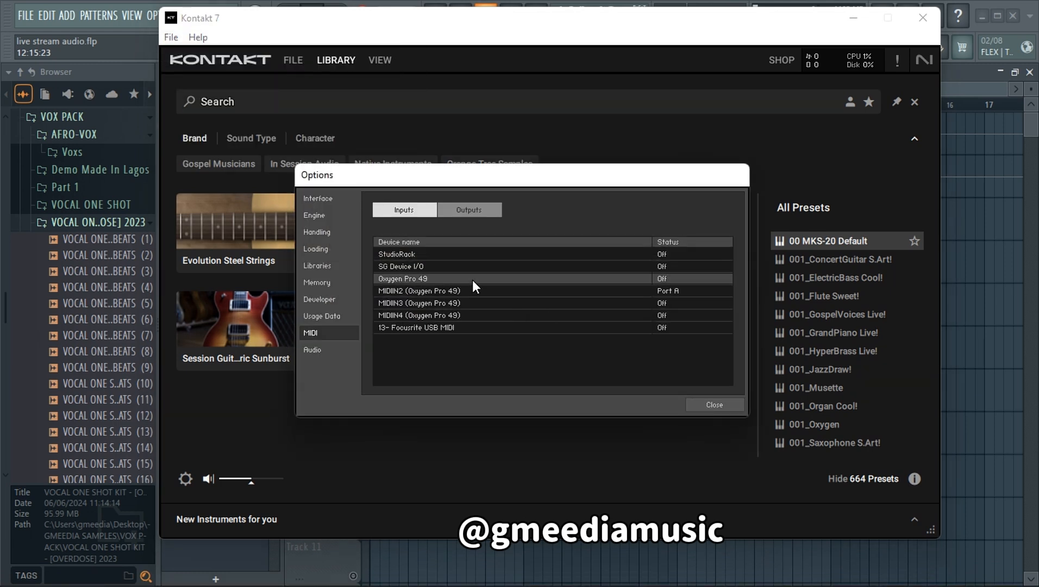
click(671, 299)
click(669, 294)
click(678, 288)
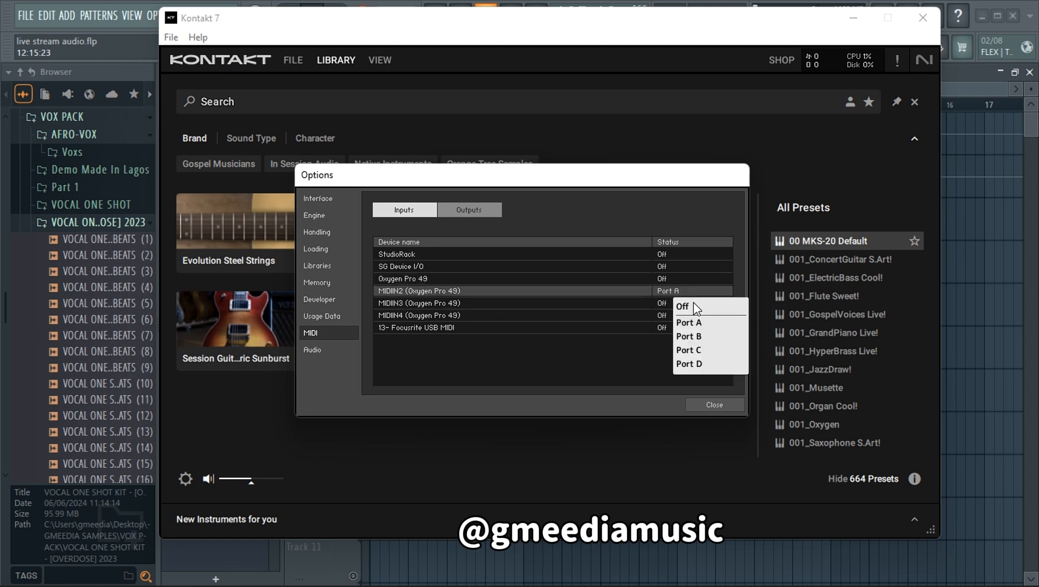
click(689, 309)
- Assign the Oxygen Pro 49 input to Port A and close the options
click(663, 280)
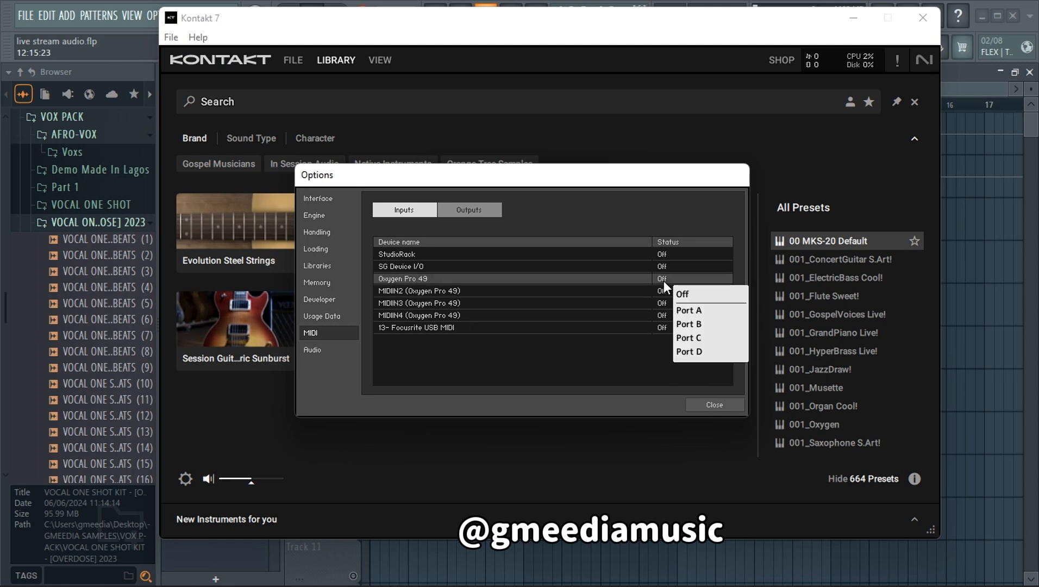
click(704, 309)
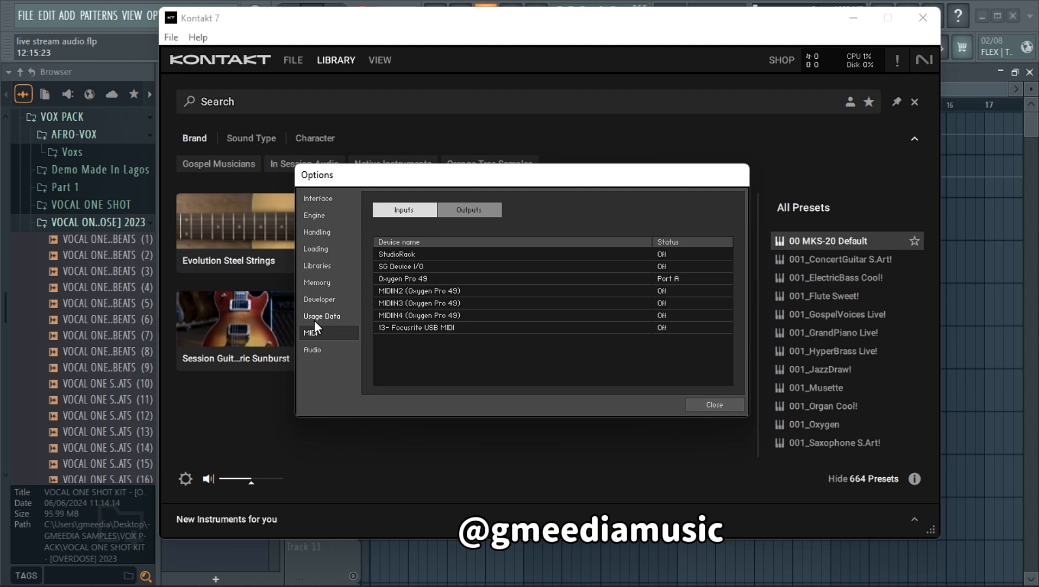
click(702, 407)
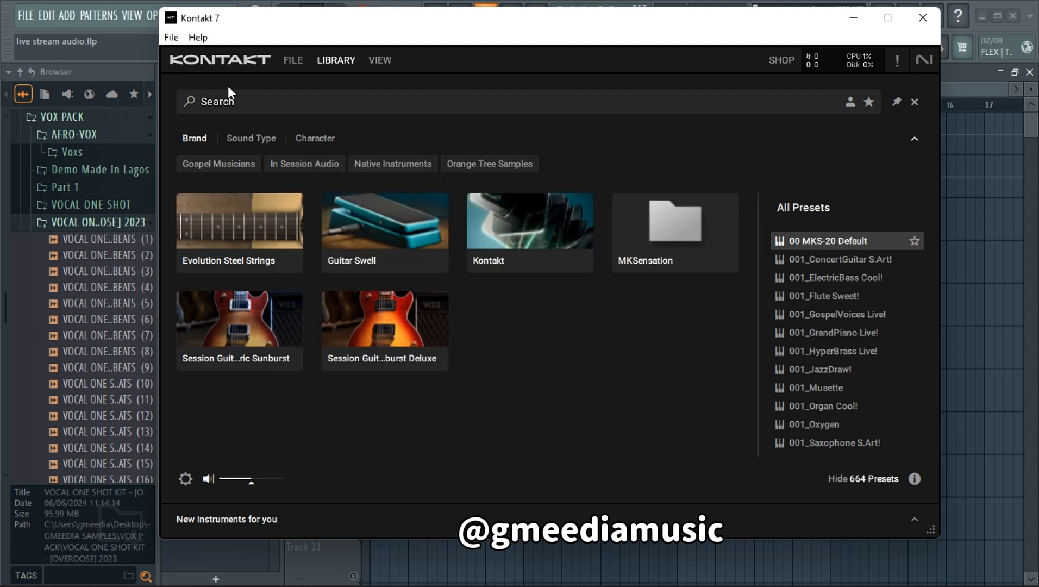
- Reopen the Kontakt options, show the Libraries settings and launch the Library Tool
click(174, 41)
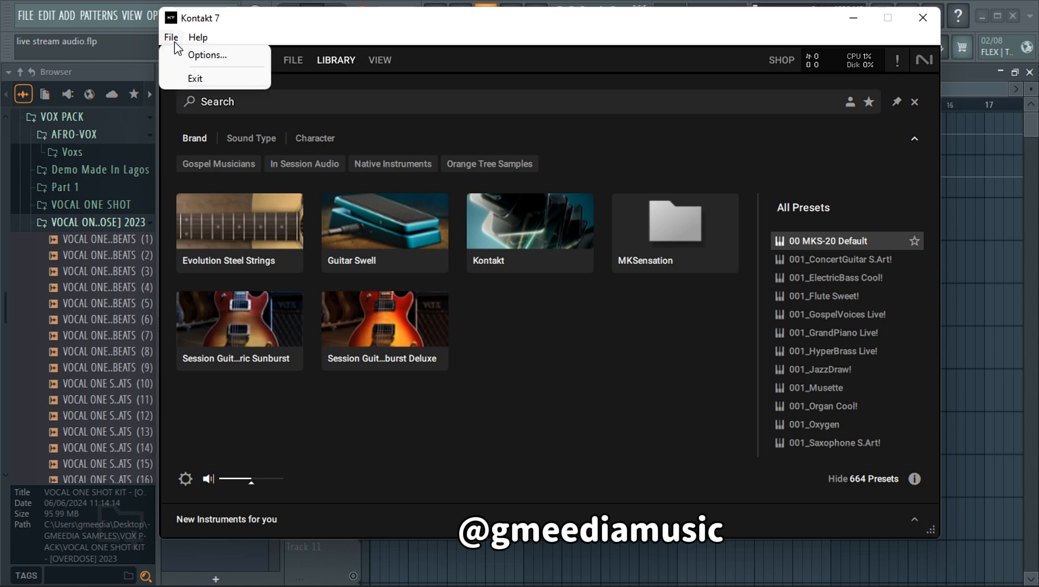
click(198, 54)
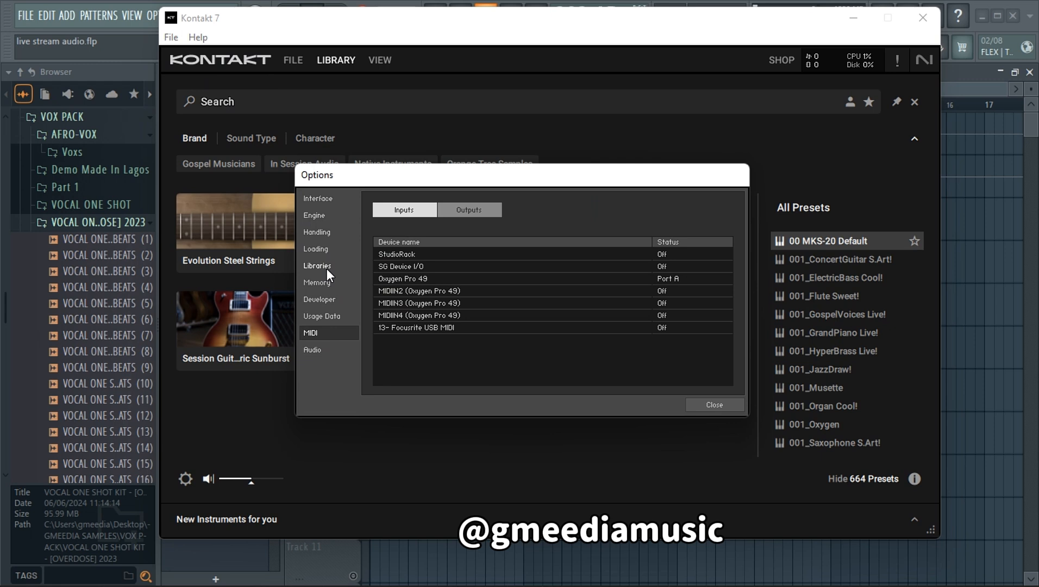
click(327, 269)
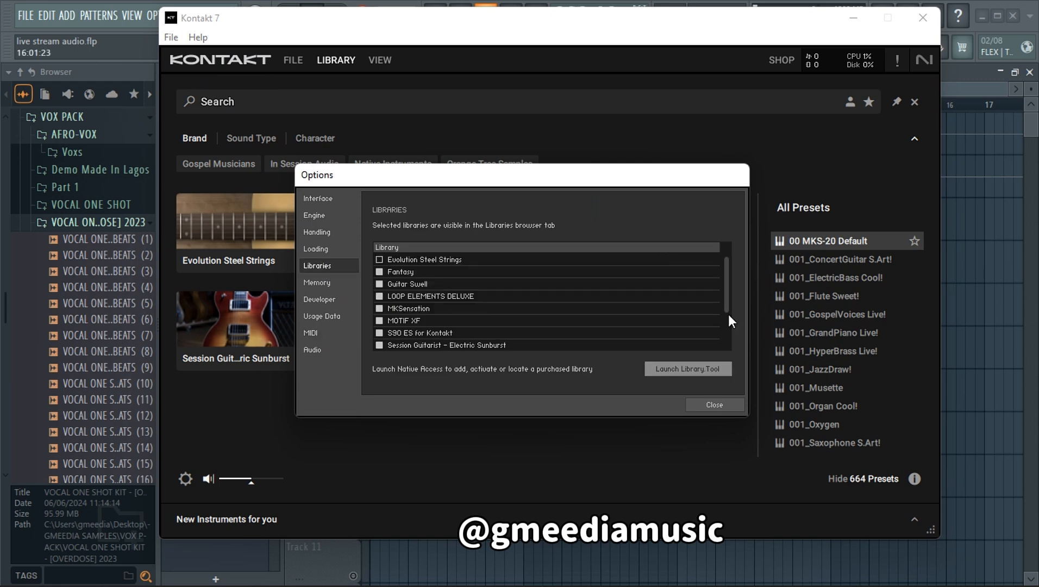
click(698, 369)
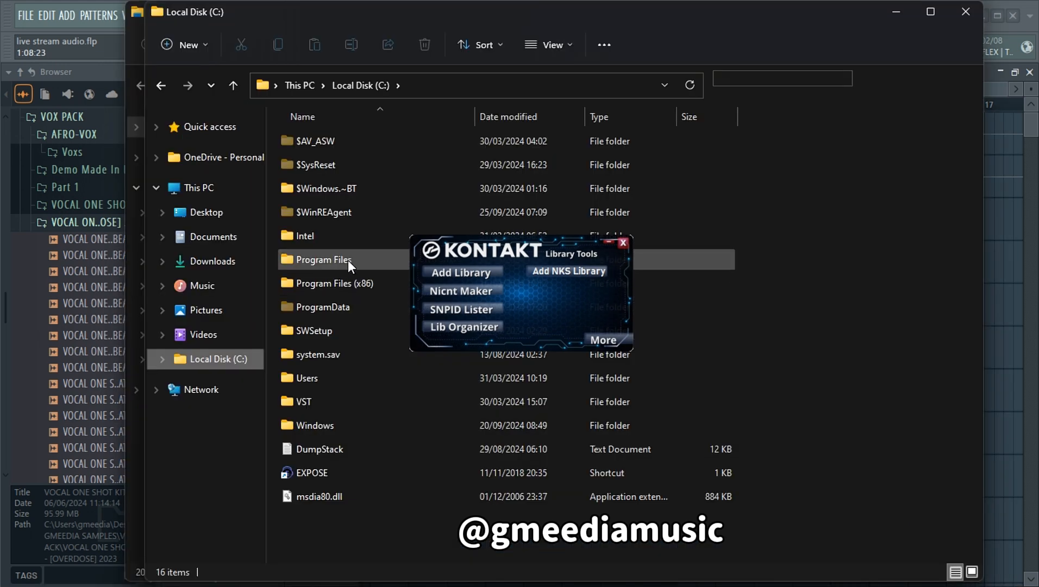
- Browse Local Disk (C:) to the Kontakt 7 folder inside Program Files > Native Instruments
click(348, 265)
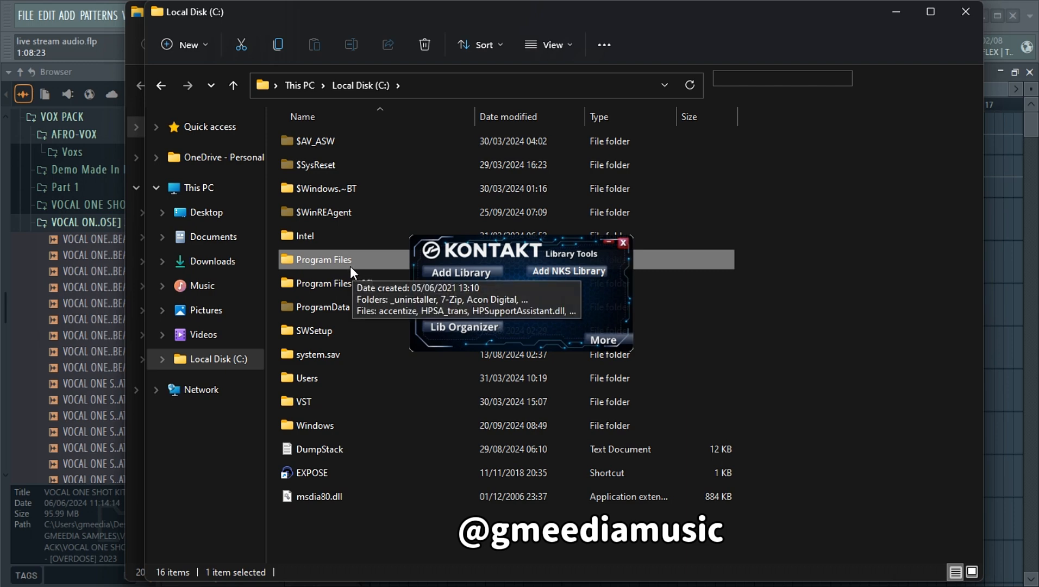
double_click(350, 265)
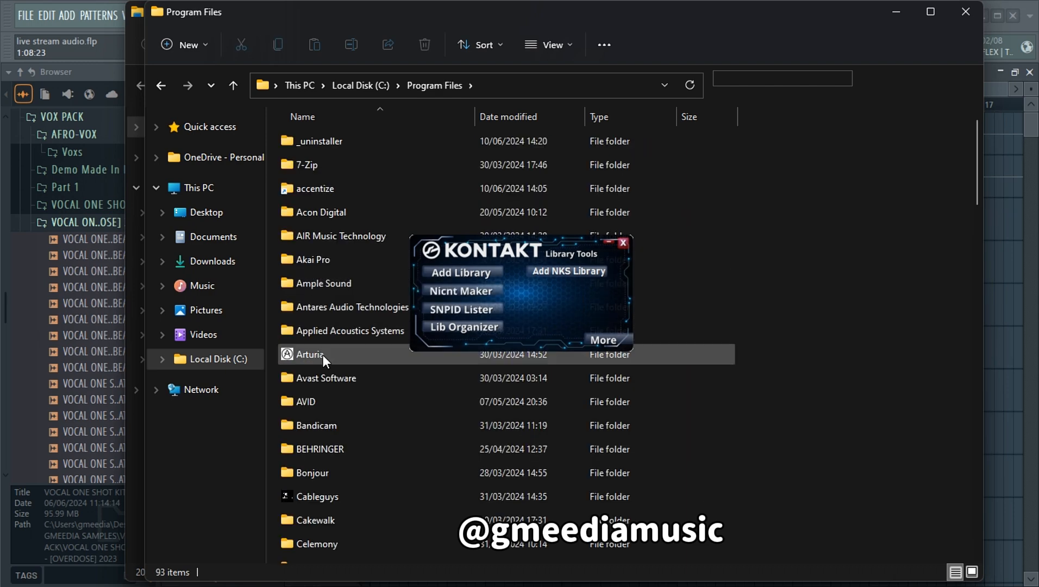
scroll(331, 381, down, 6)
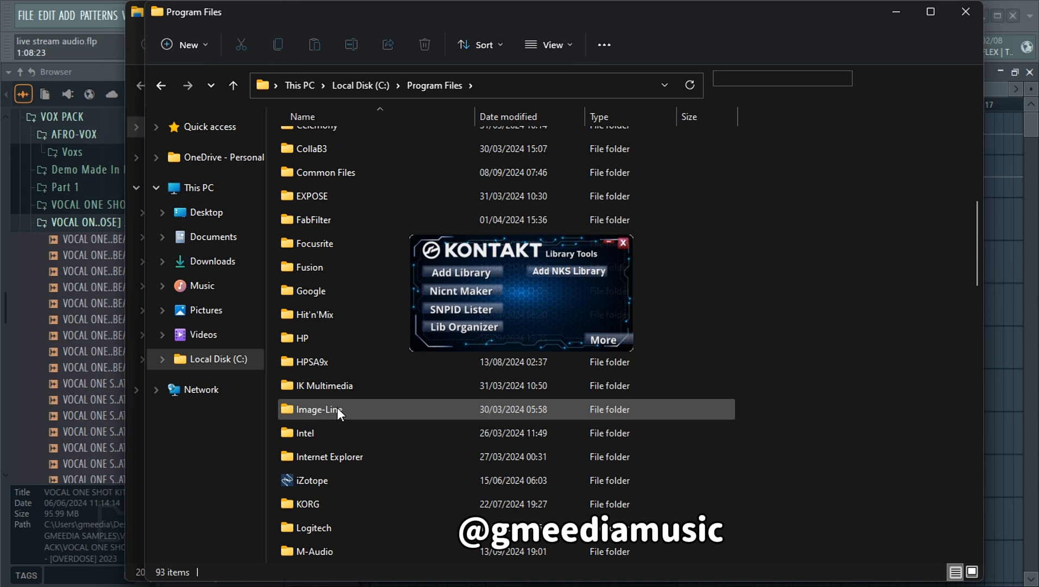
scroll(344, 430, down, 7)
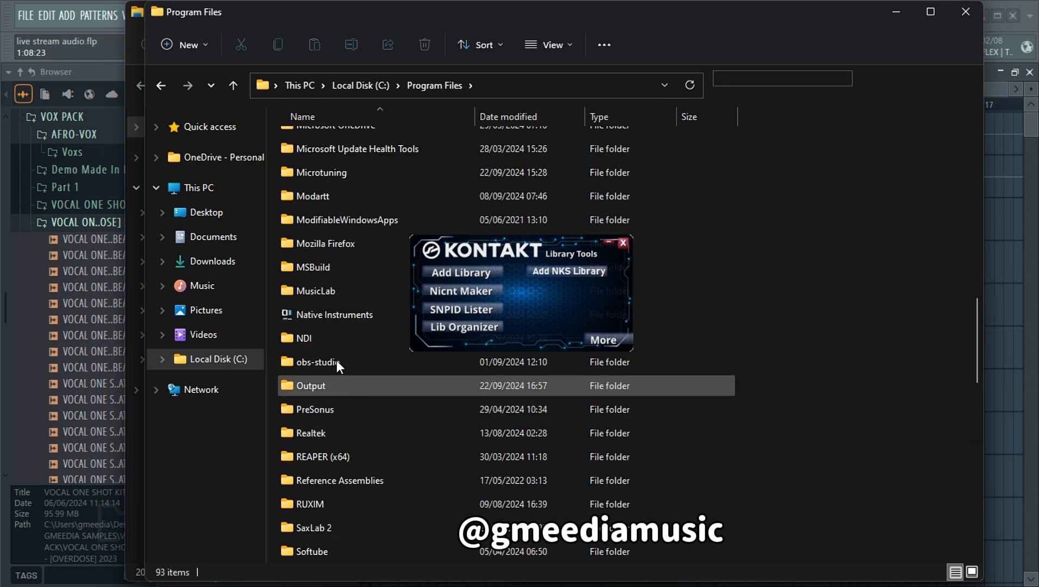
double_click(331, 316)
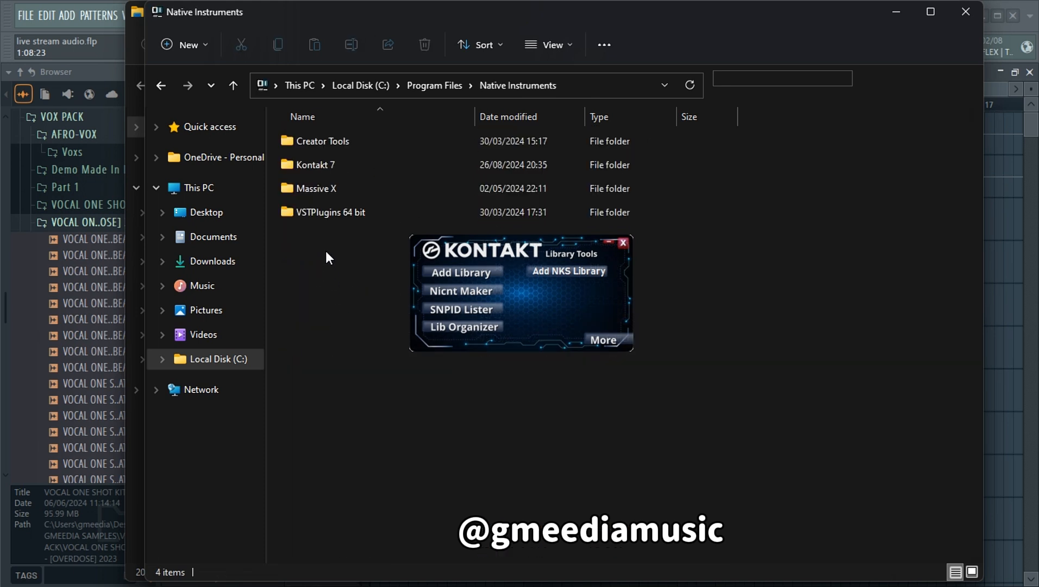
double_click(317, 163)
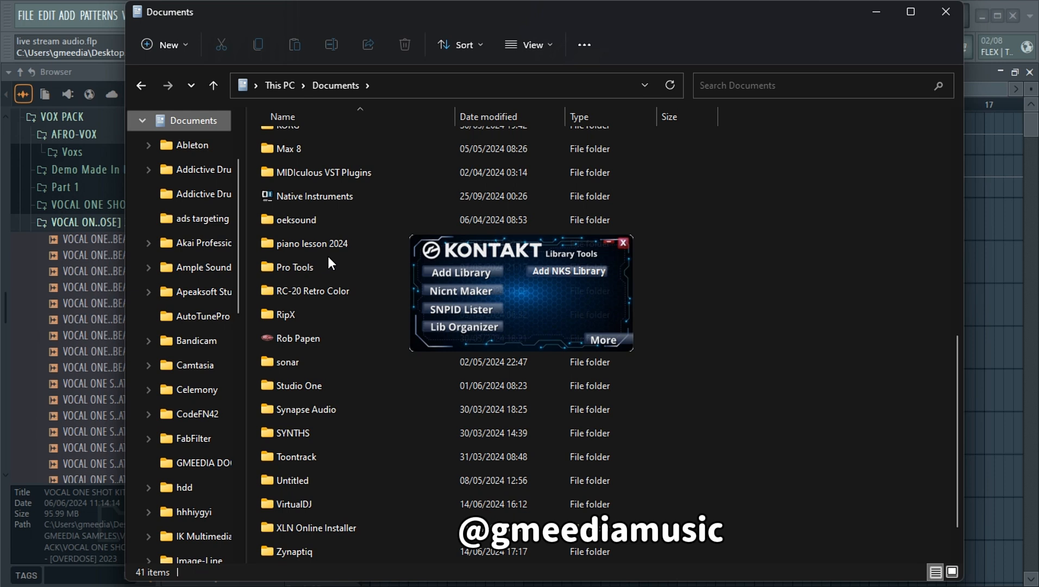
- Examine the library folders in Documents > Native Instruments > VST, then return to the Native Instruments folder
double_click(319, 194)
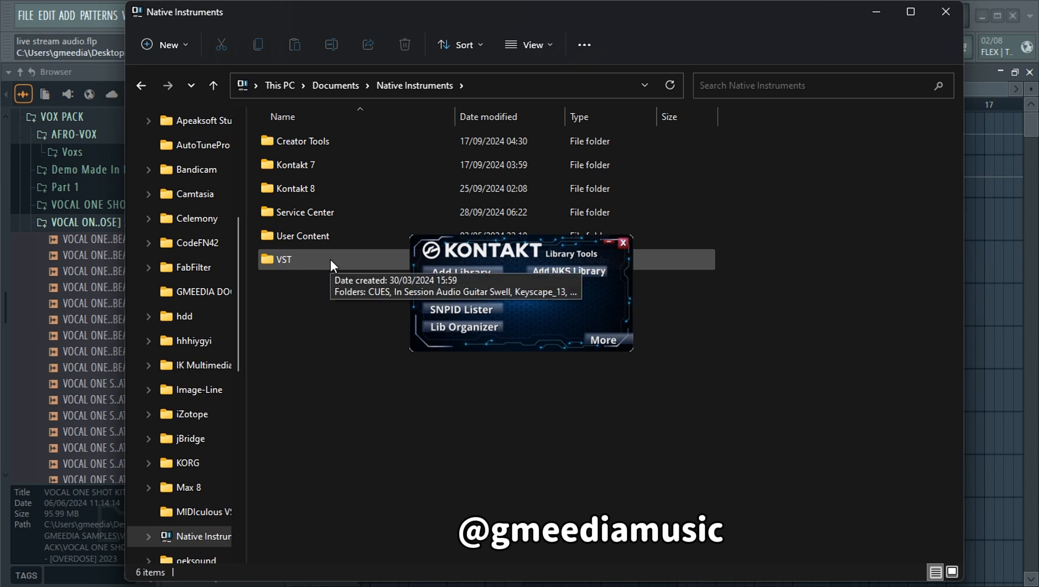
double_click(330, 260)
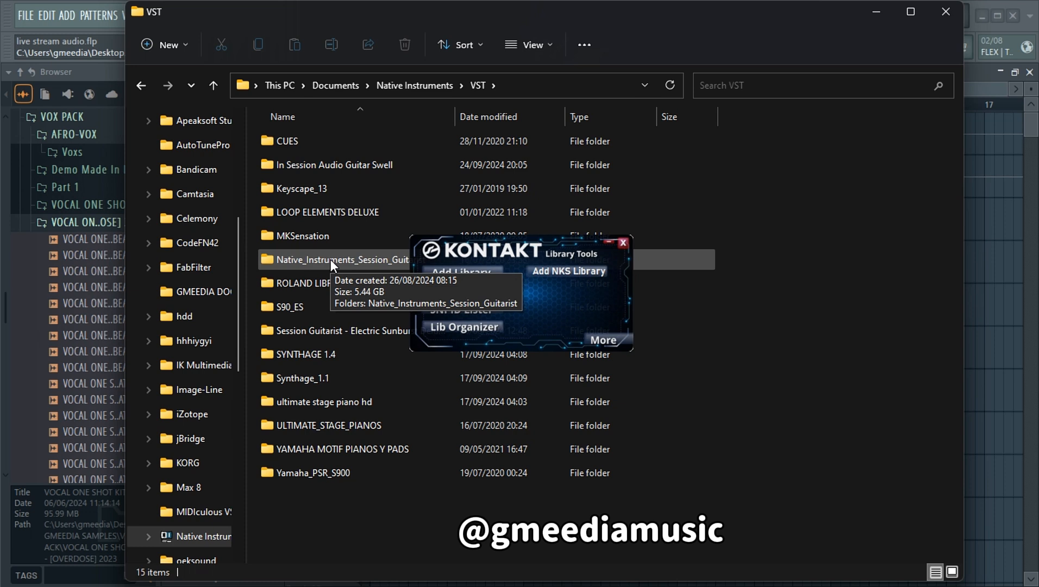
click(396, 85)
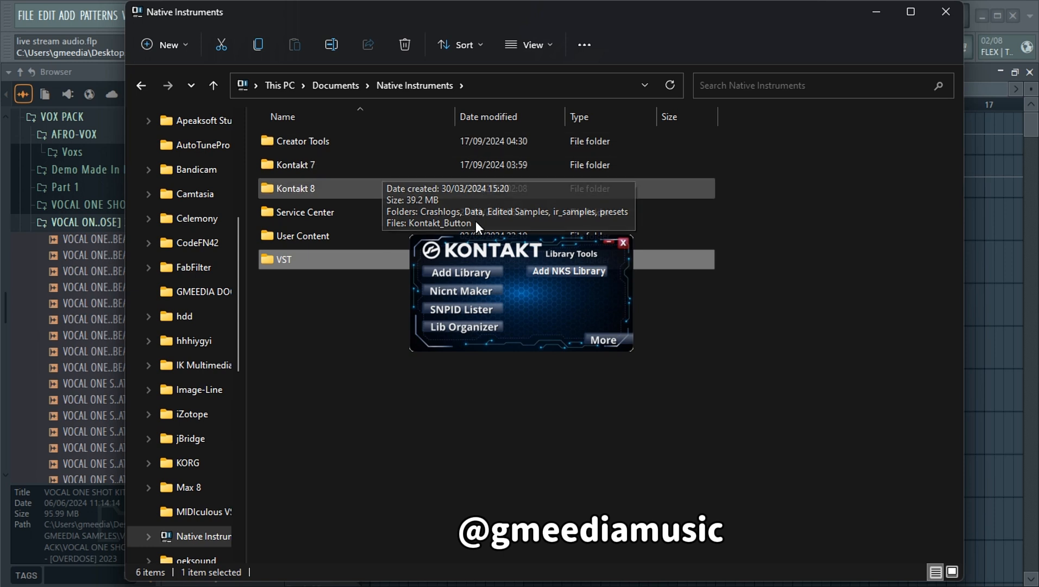
- Add libraries with the Library Tool, using Documents > Native Instruments > VST as the target folder
click(470, 270)
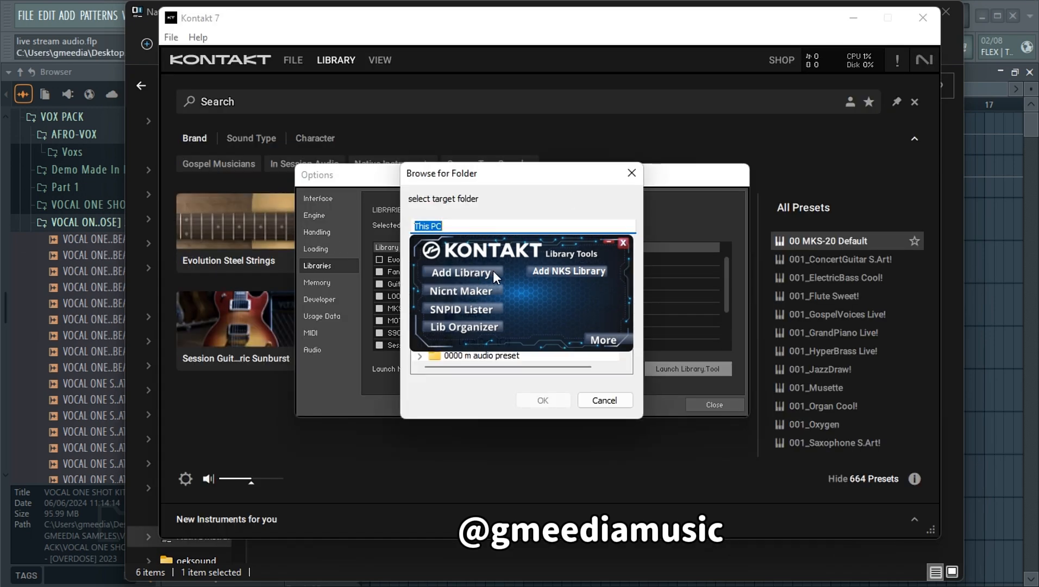
drag(510, 246, 548, 184)
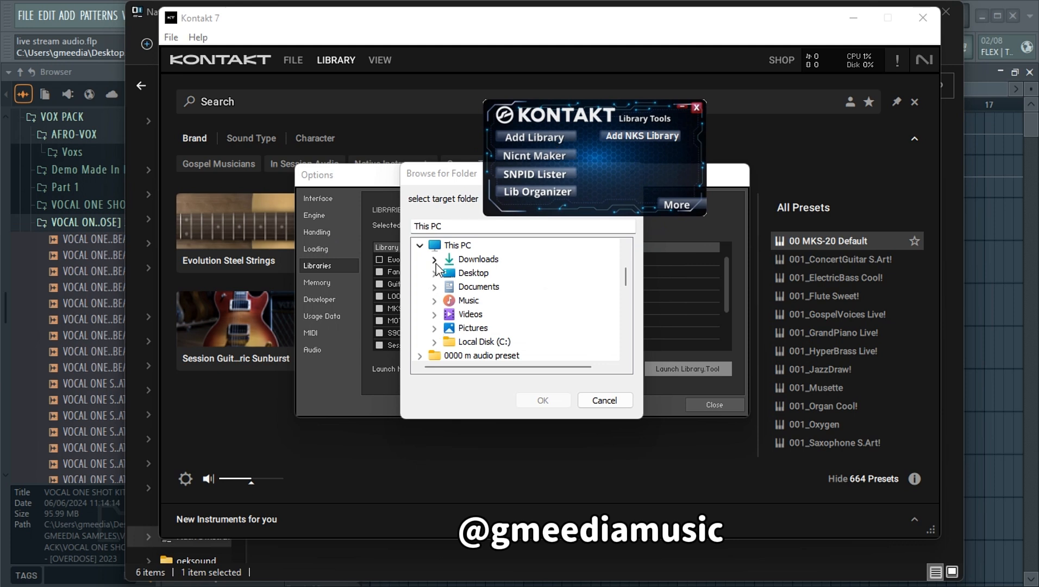
scroll(444, 301, up, 2)
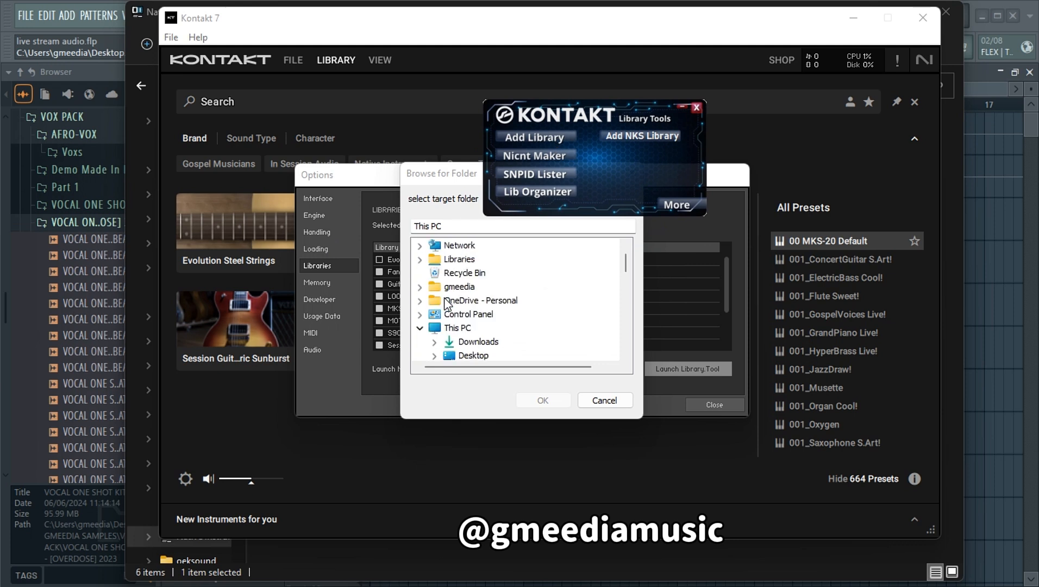
scroll(444, 299, down, 1)
click(435, 328)
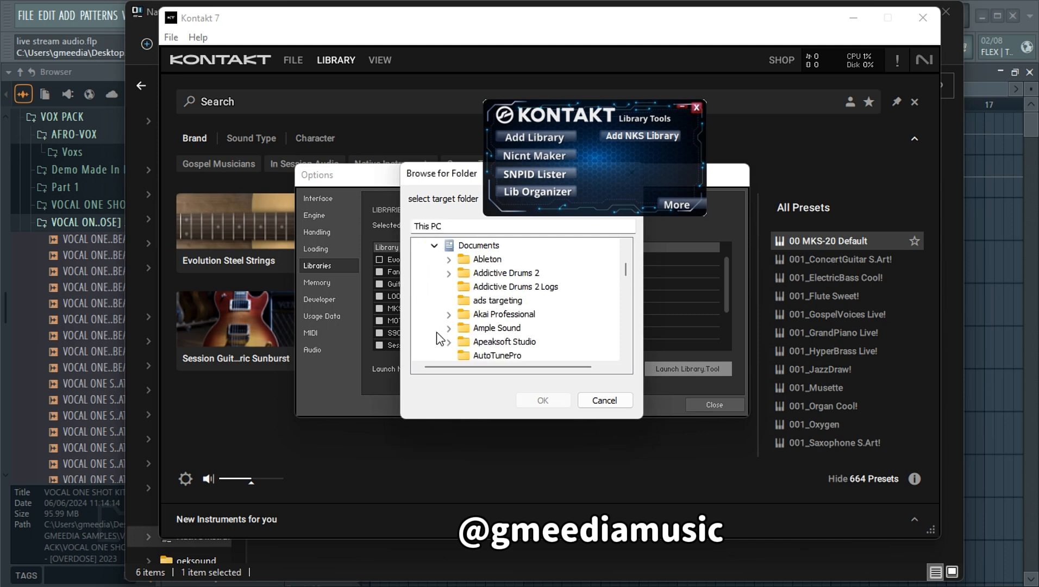
scroll(452, 335, down, 5)
scroll(455, 335, down, 6)
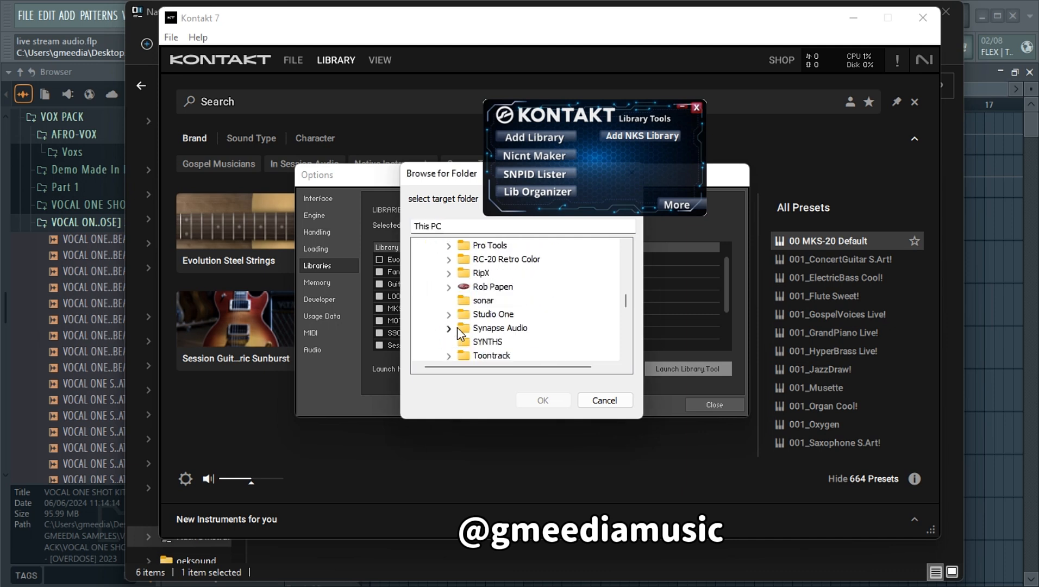
scroll(466, 306, up, 2)
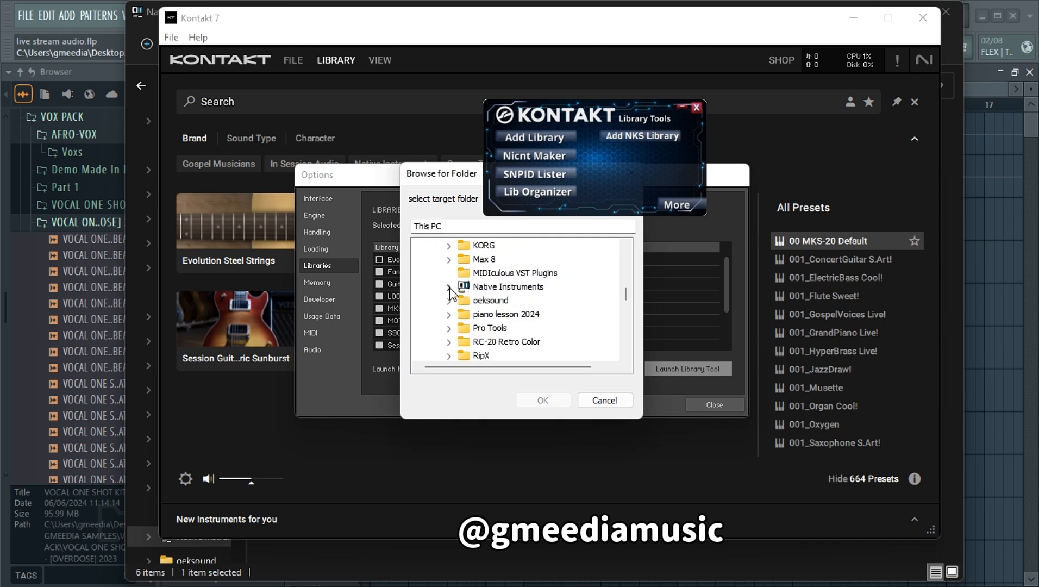
click(449, 287)
click(494, 342)
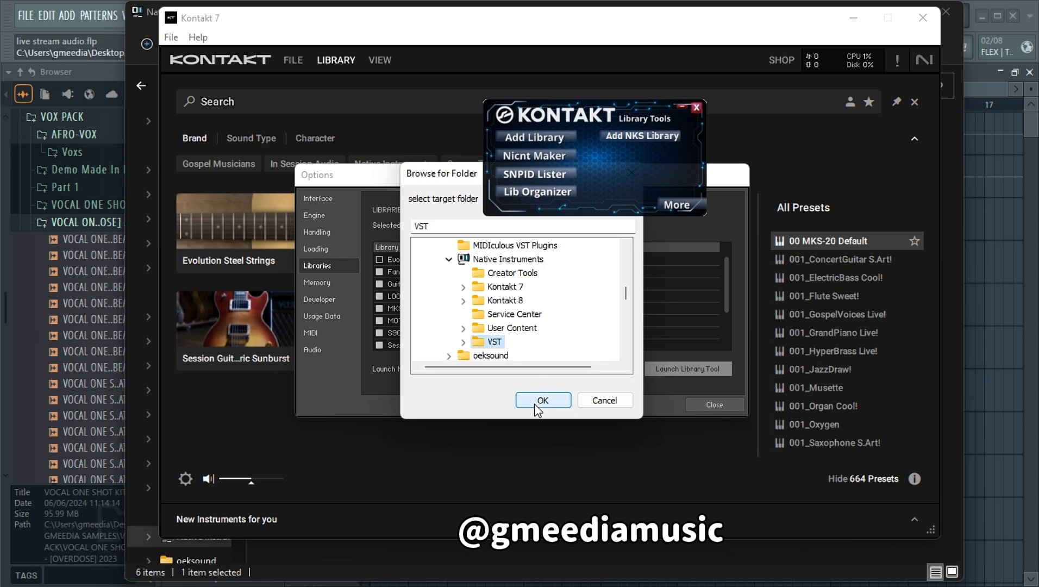
click(543, 401)
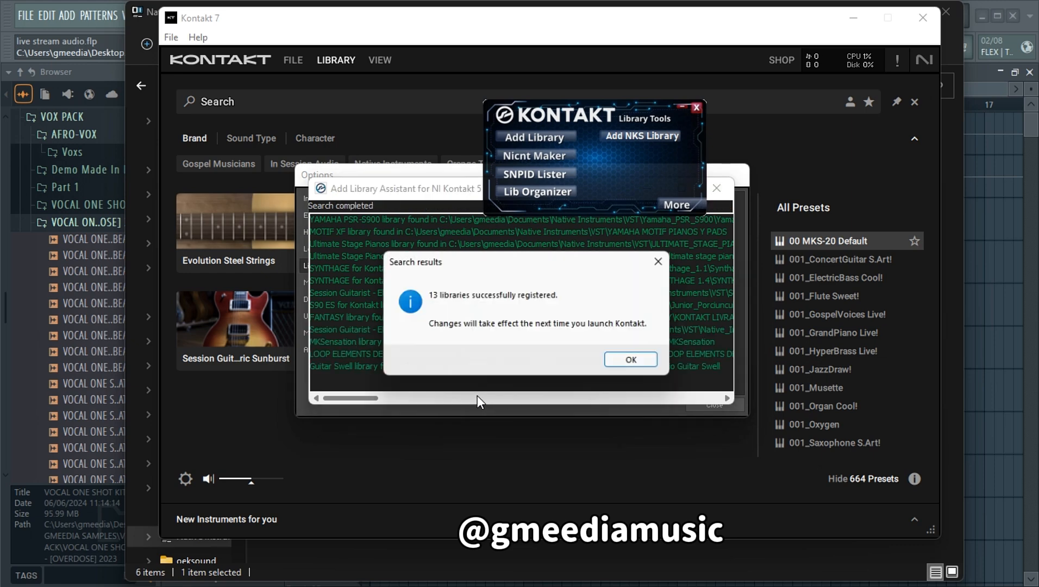
- Dismiss the search results, close the Add Library Assistant and Library Tools, and review Kontakt's library list
click(628, 369)
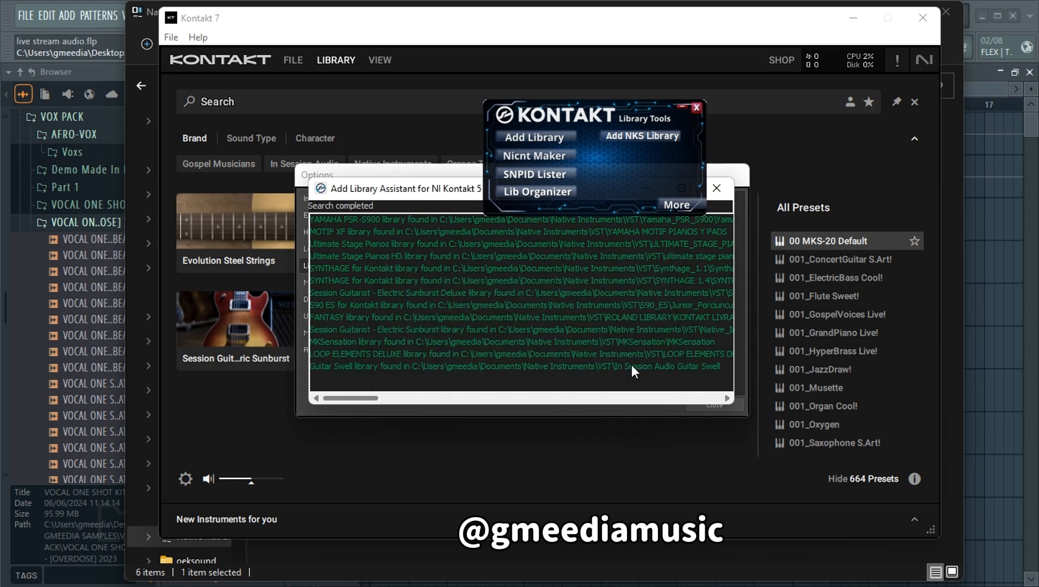
click(718, 188)
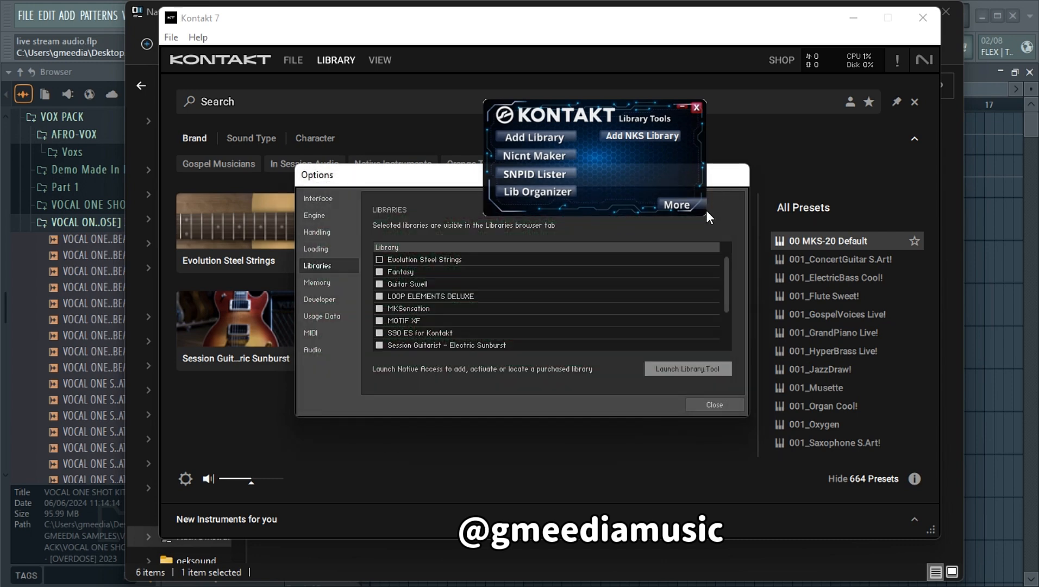
click(699, 106)
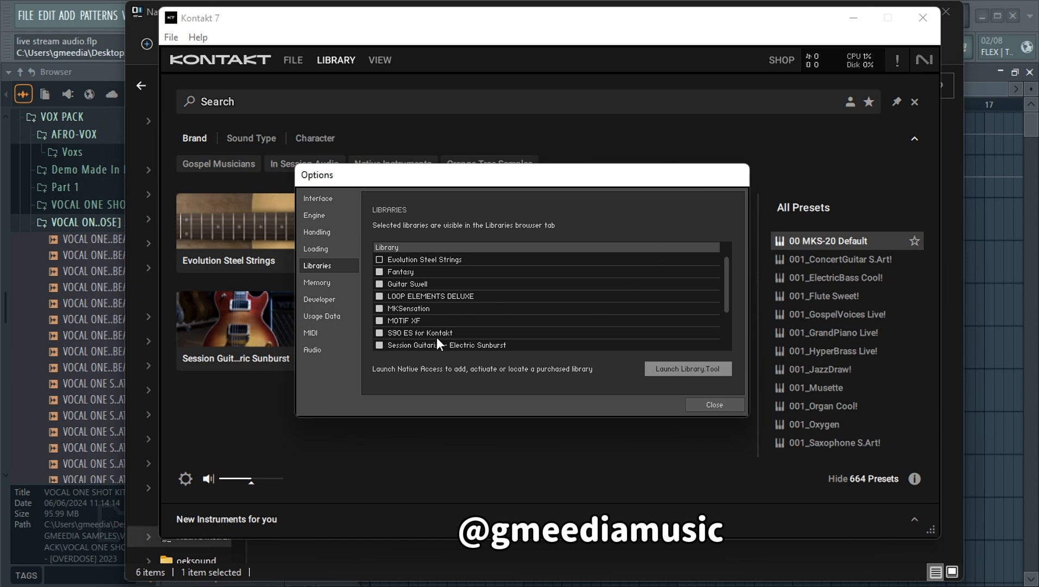
scroll(401, 277, down, 1)
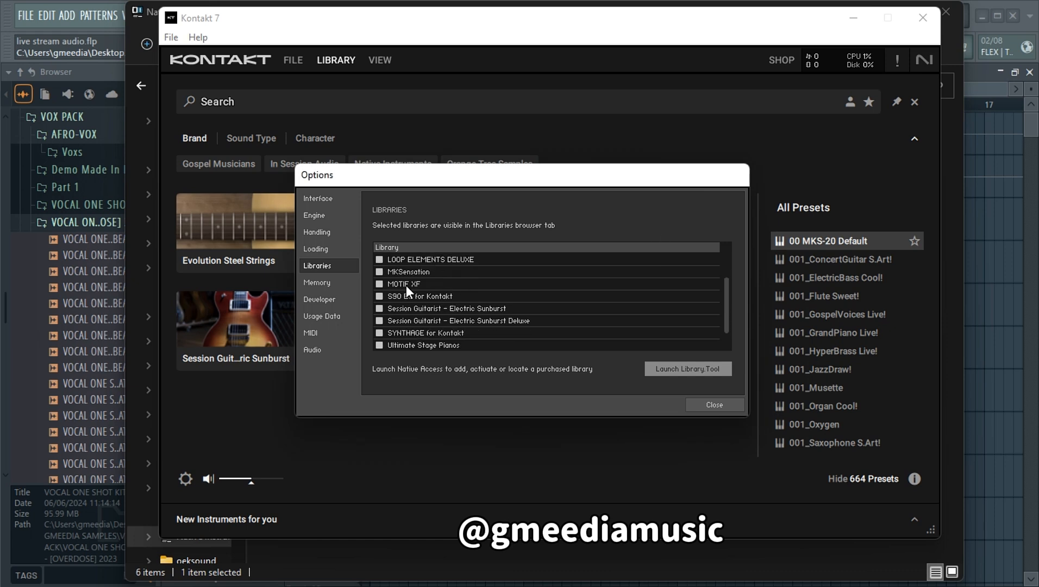
scroll(409, 293, down, 1)
scroll(412, 309, down, 1)
scroll(411, 309, up, 5)
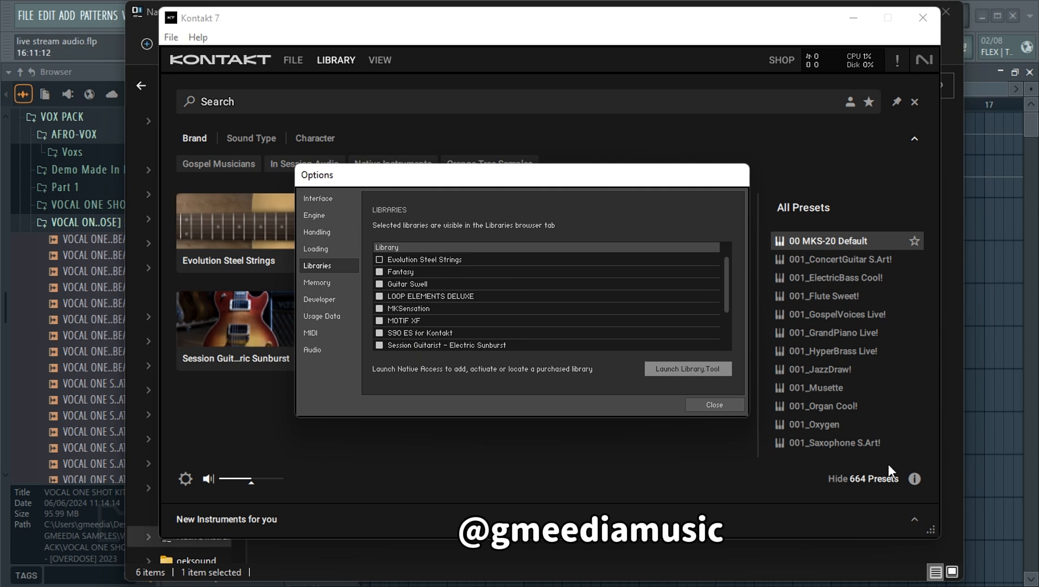
- Review the Libraries page of Kontakt's options, close it, and look over the available application commands and help resources
click(714, 405)
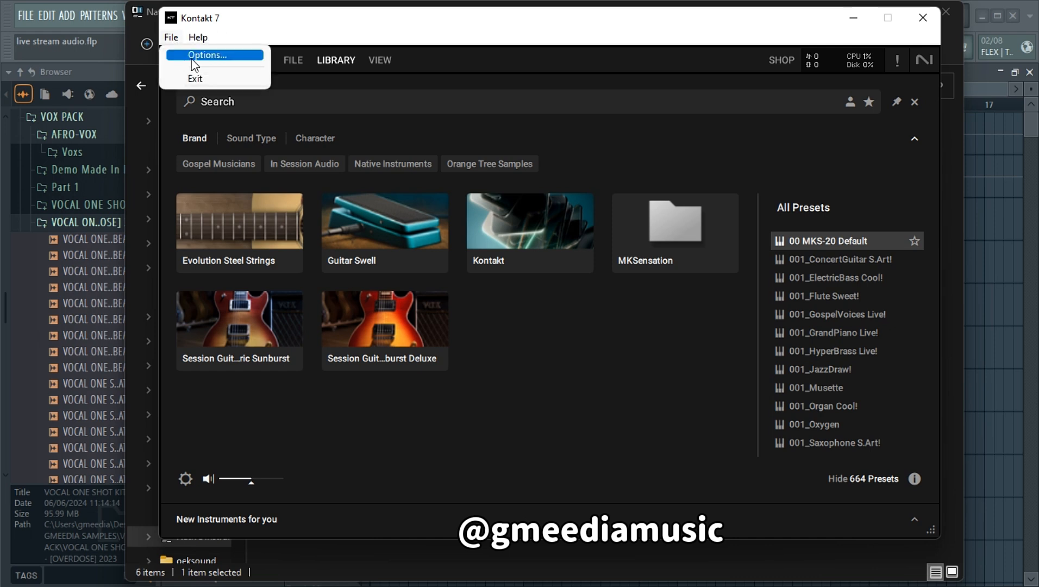
click(201, 56)
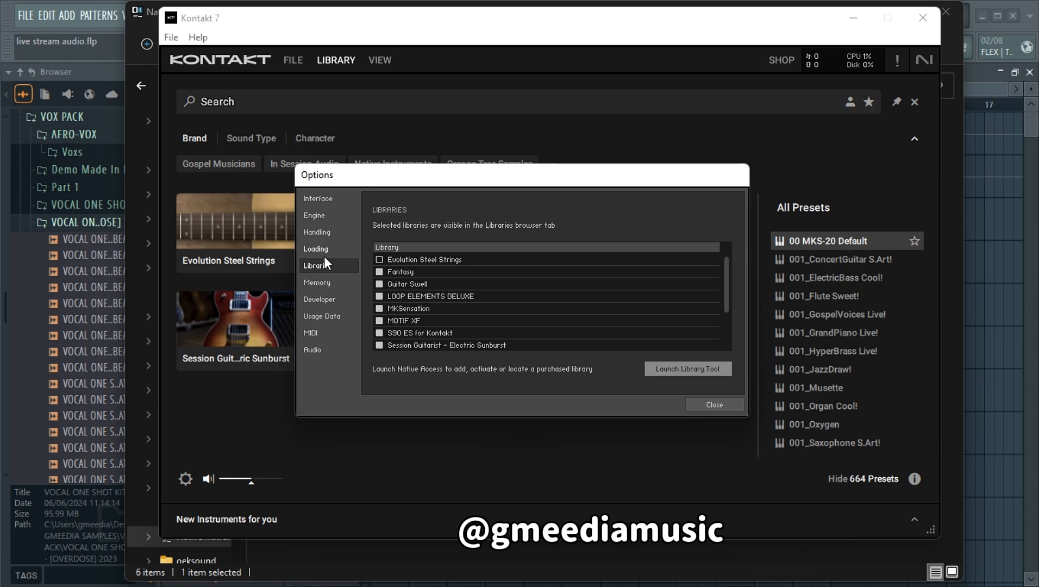
click(704, 402)
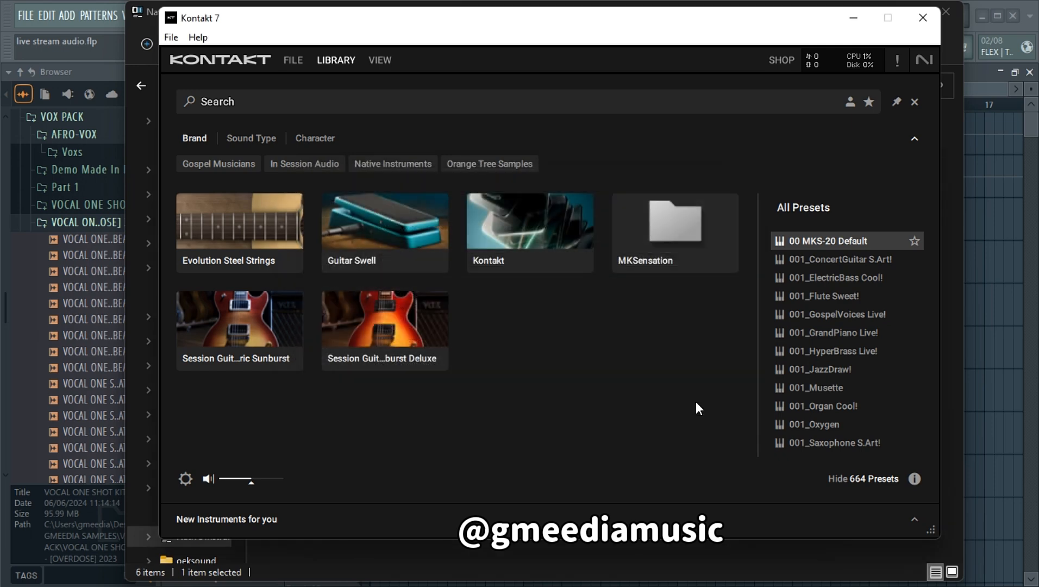
click(173, 43)
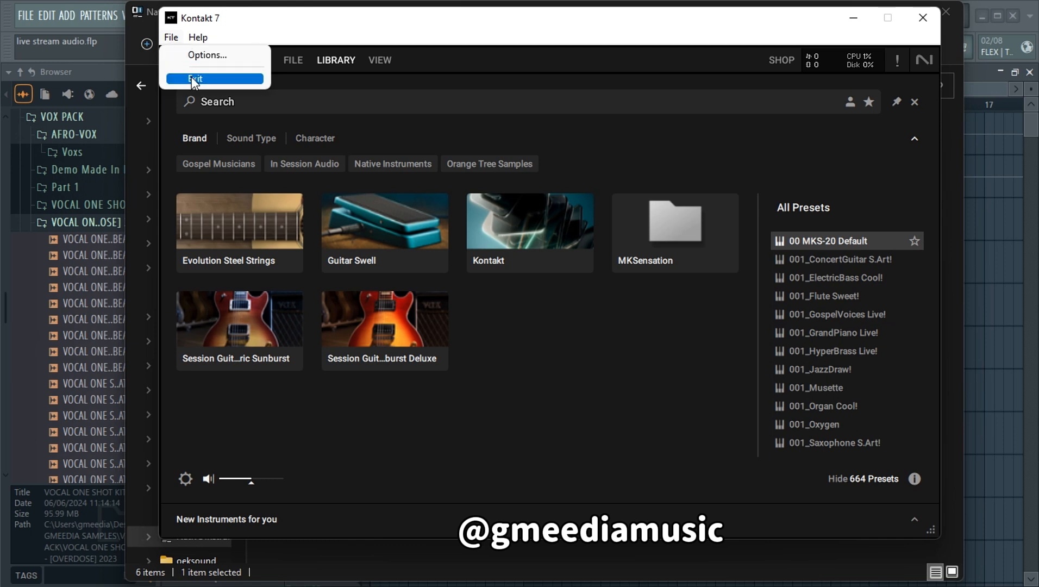
mouse_move(208, 44)
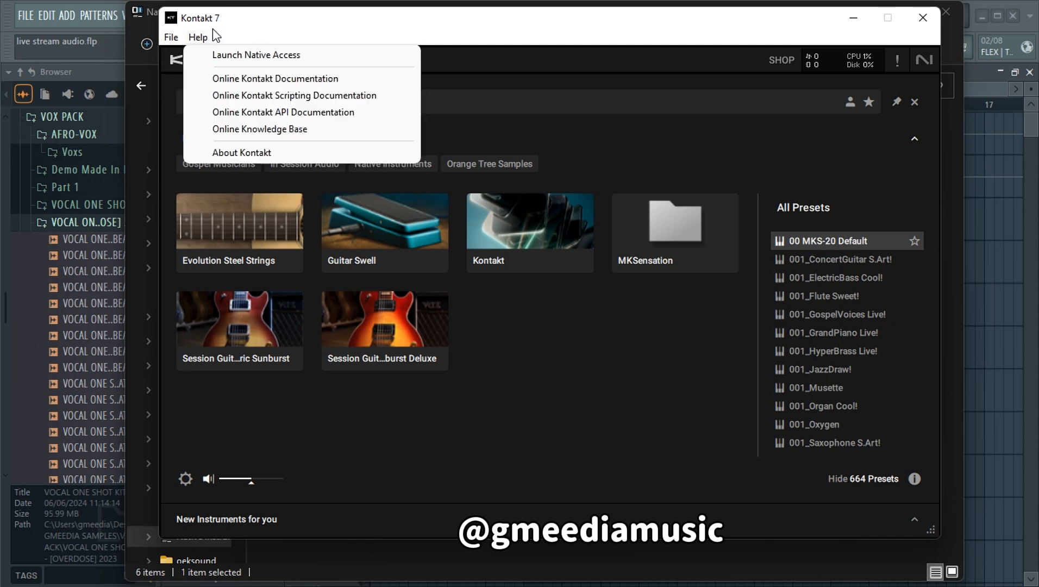
click(262, 47)
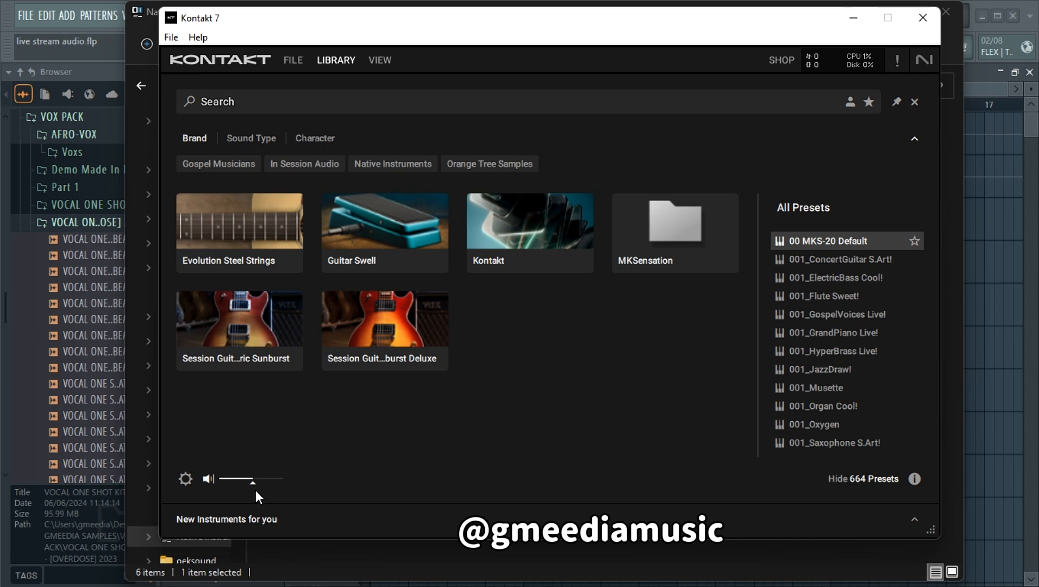
- Start loading a patch and browse to Documents > Native Instruments > VST
click(293, 60)
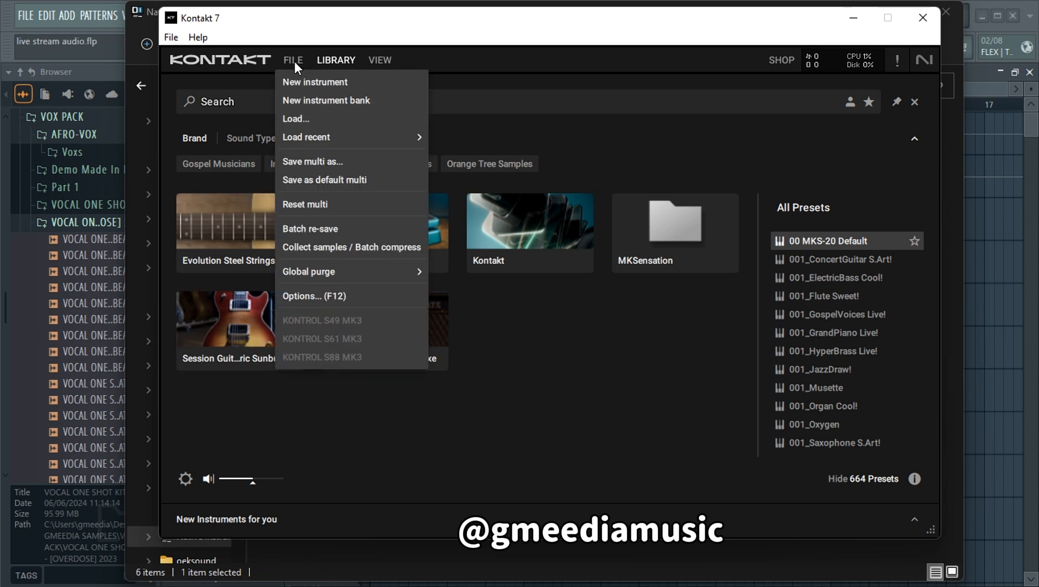
click(295, 60)
click(297, 61)
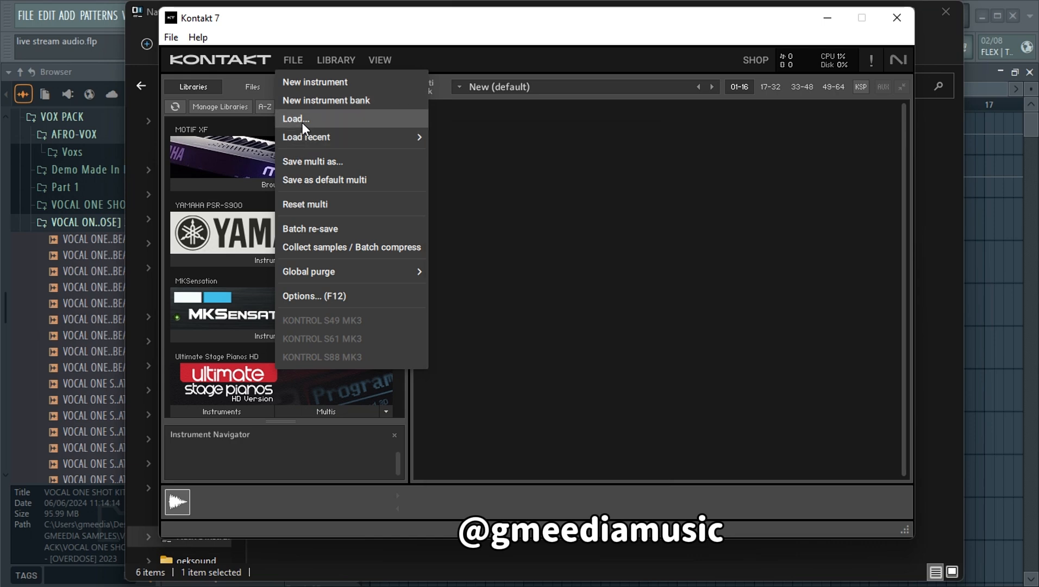
click(302, 123)
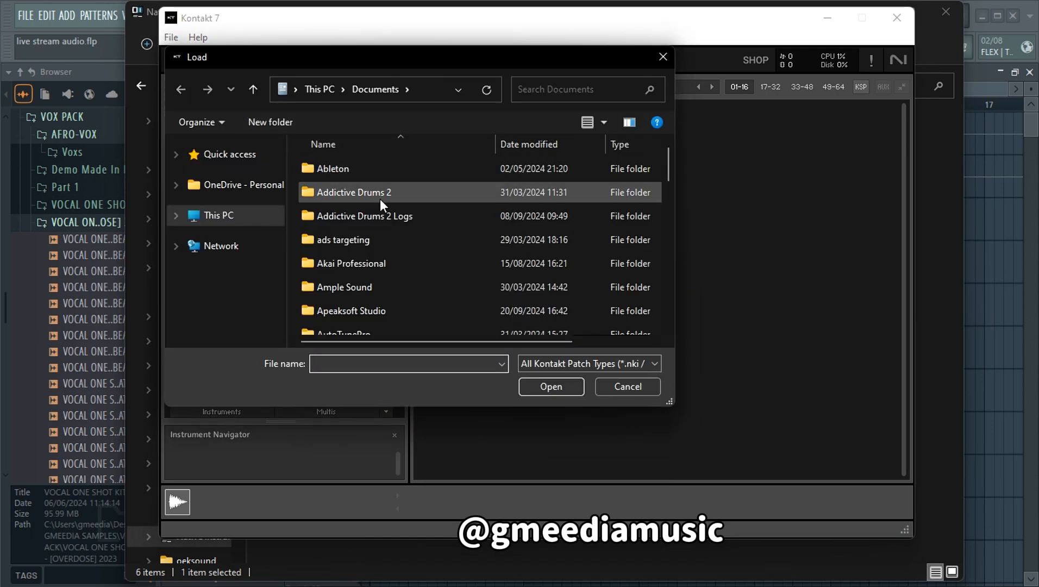
scroll(355, 272, down, 2)
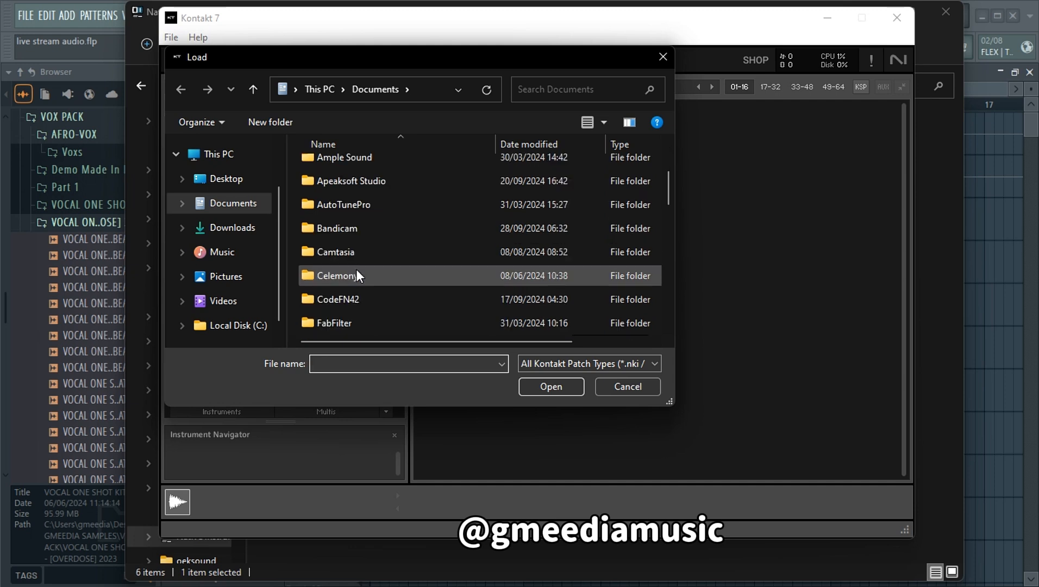
scroll(355, 268, down, 4)
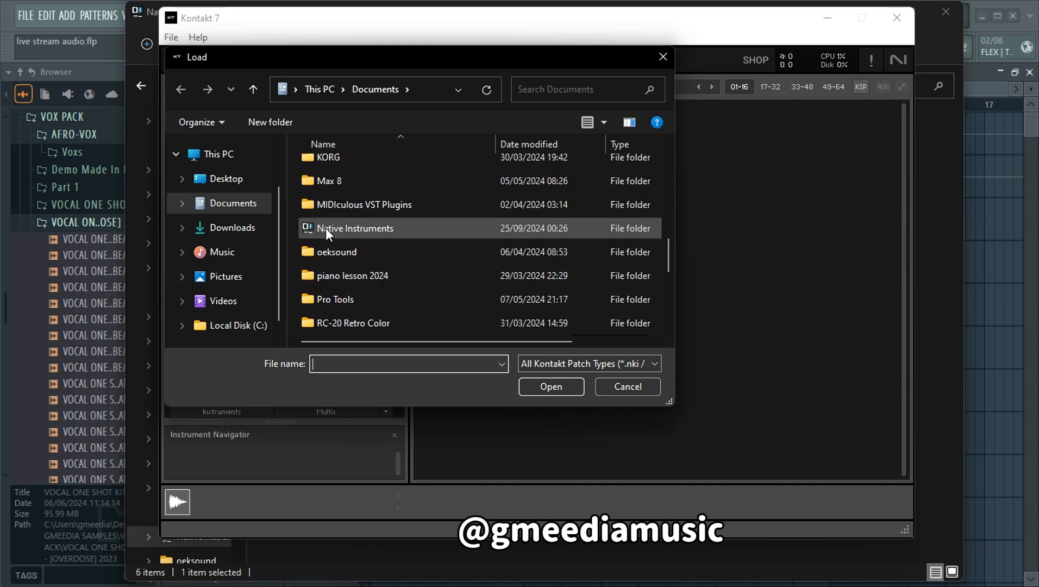
double_click(328, 228)
double_click(323, 287)
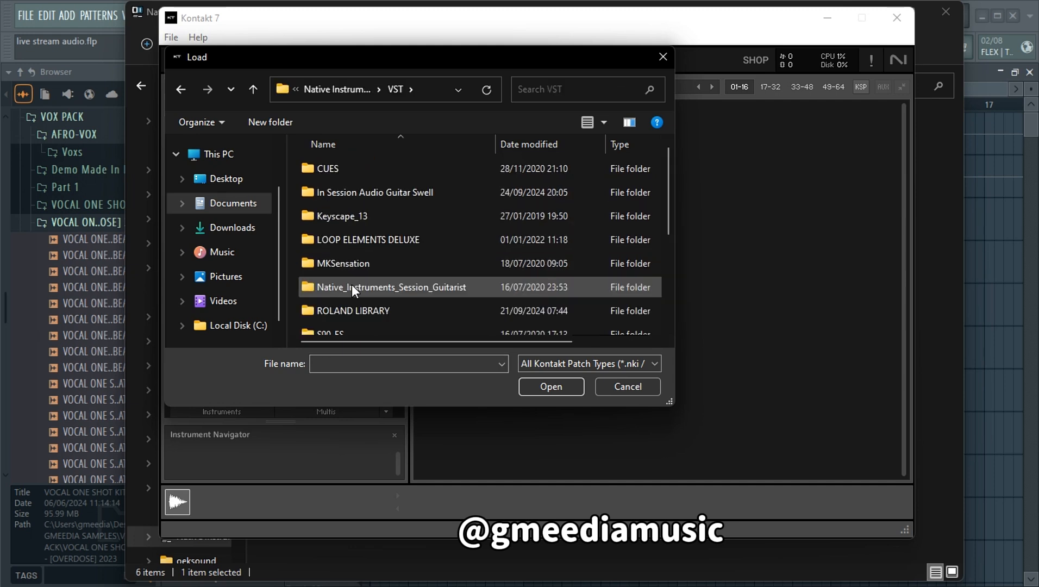
- Locate the SYNTHAGE 1.4 patch in its Instruments folder, then close the Load dialog without opening it
scroll(351, 284, down, 2)
double_click(347, 255)
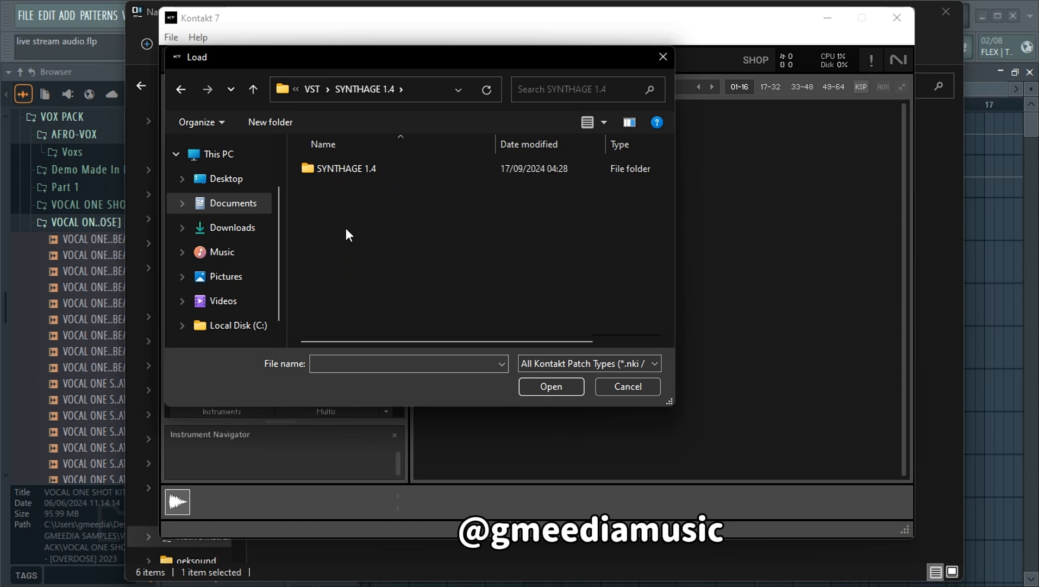
double_click(345, 168)
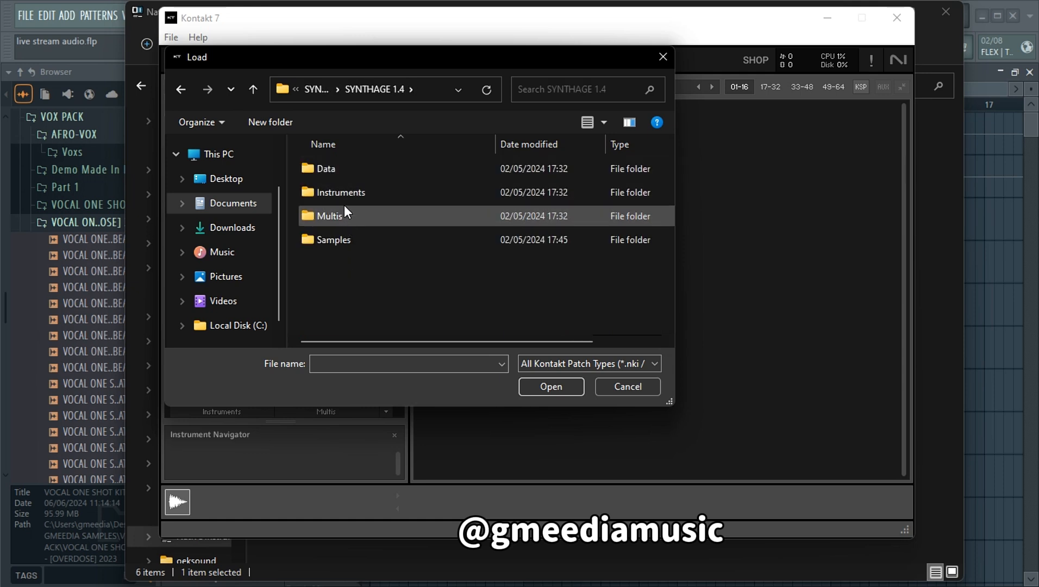
double_click(343, 194)
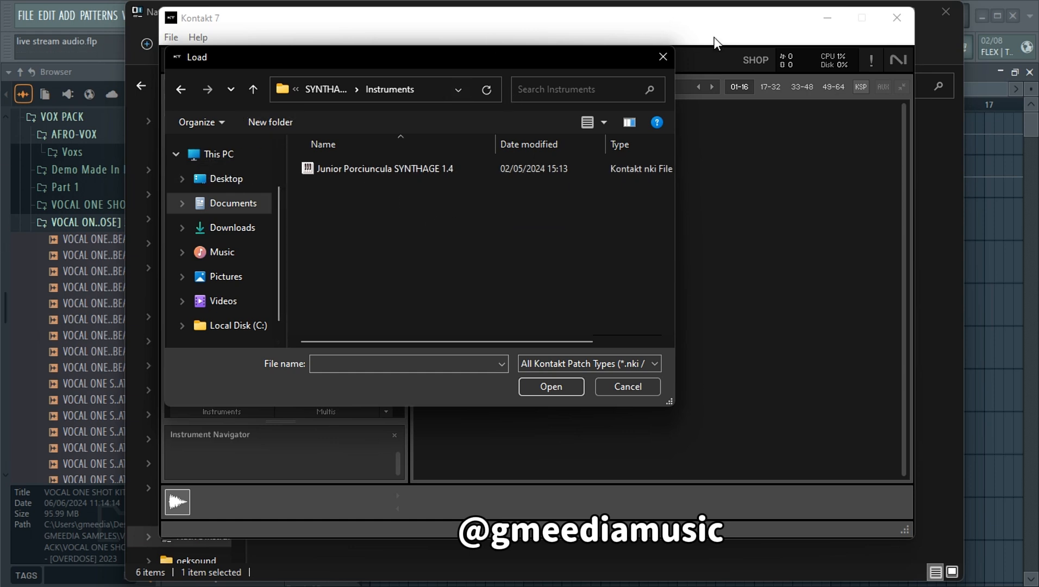
click(663, 58)
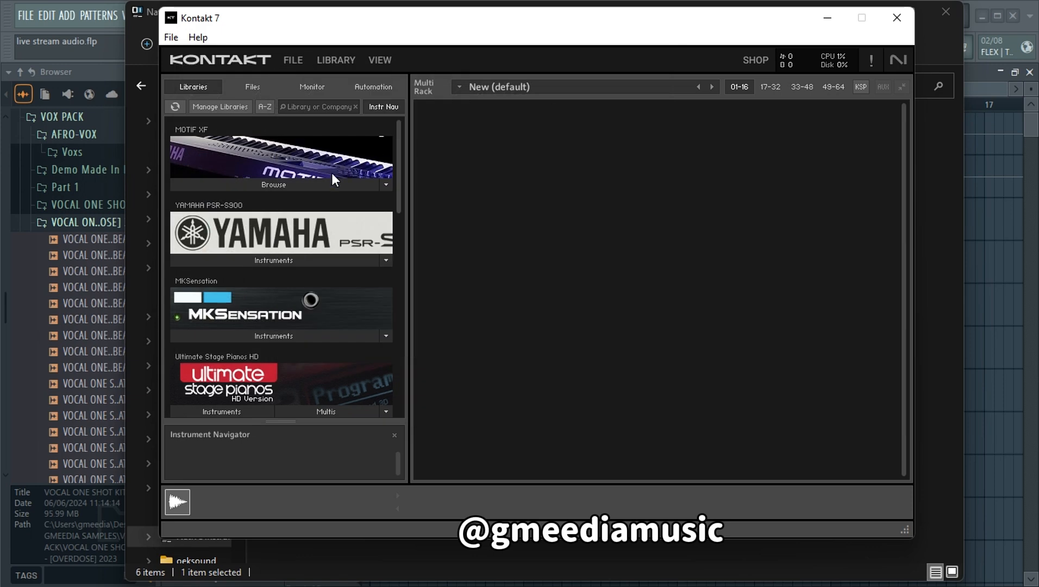
- Reopen Kontakt's Options, move the dialog clear of the library list to view the Libraries page, and close it
drag(399, 202, 403, 150)
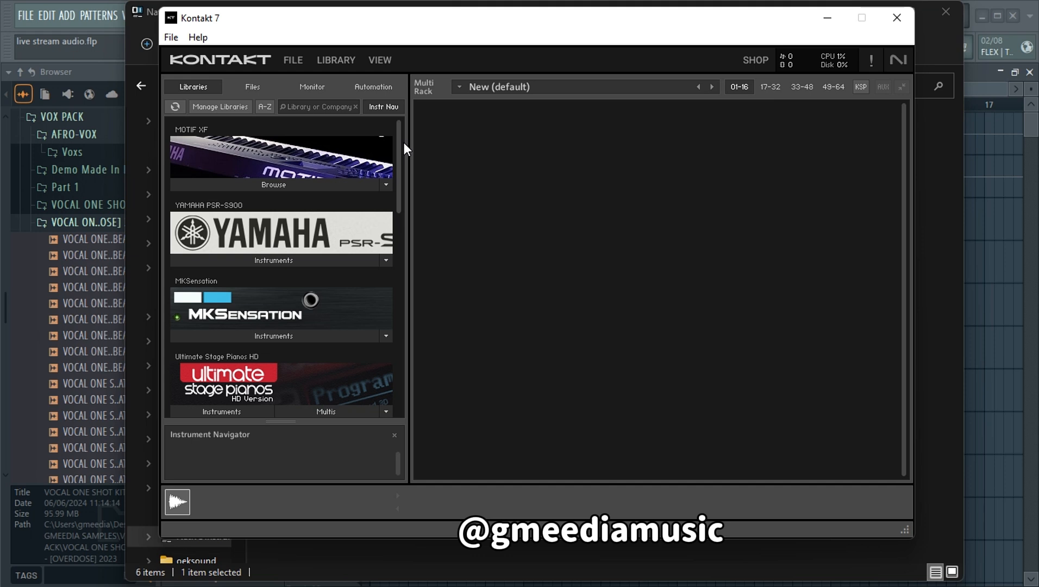
click(291, 58)
mouse_move(320, 139)
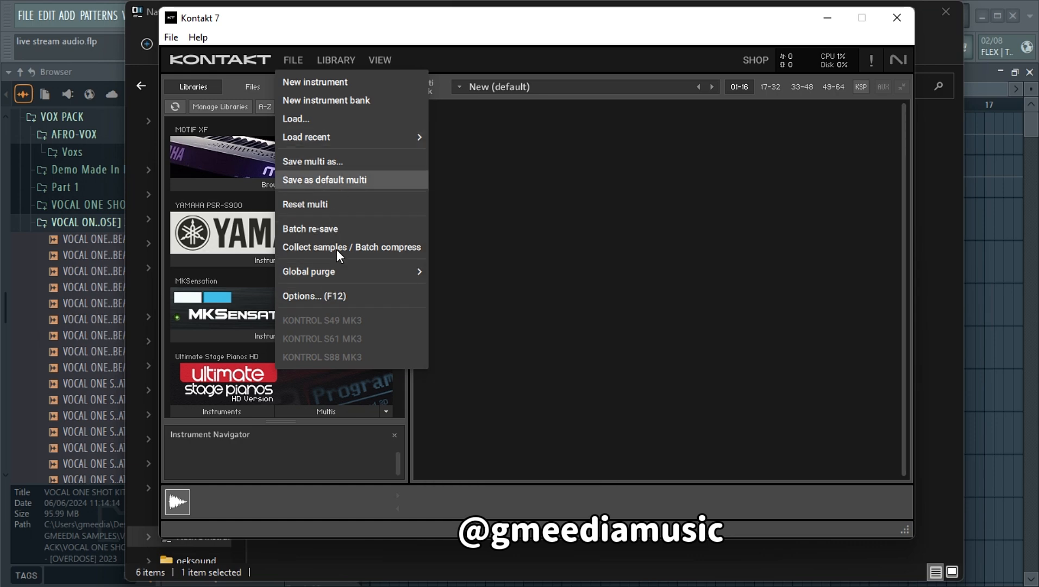
click(312, 297)
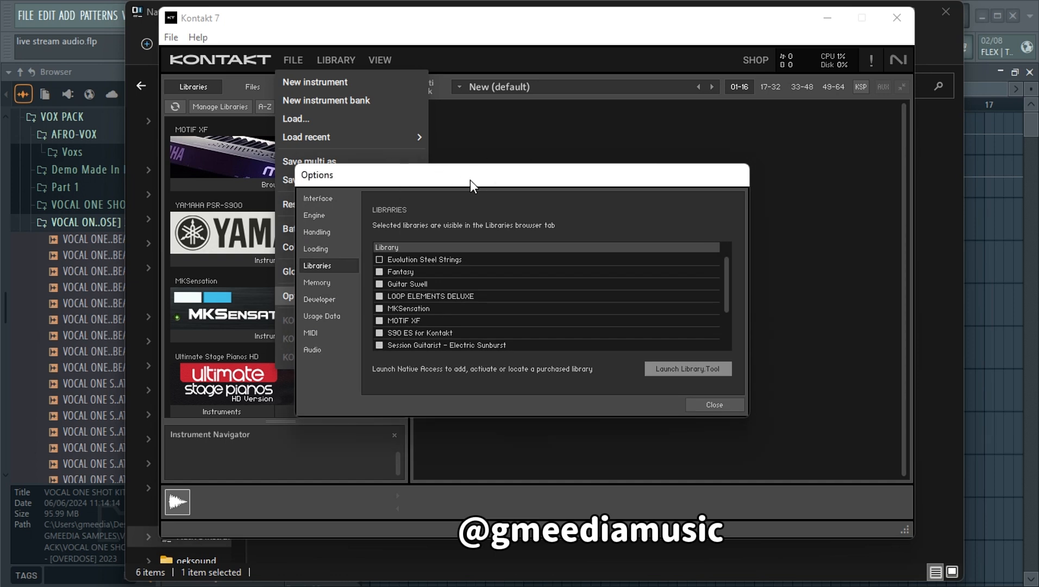
drag(470, 180, 572, 162)
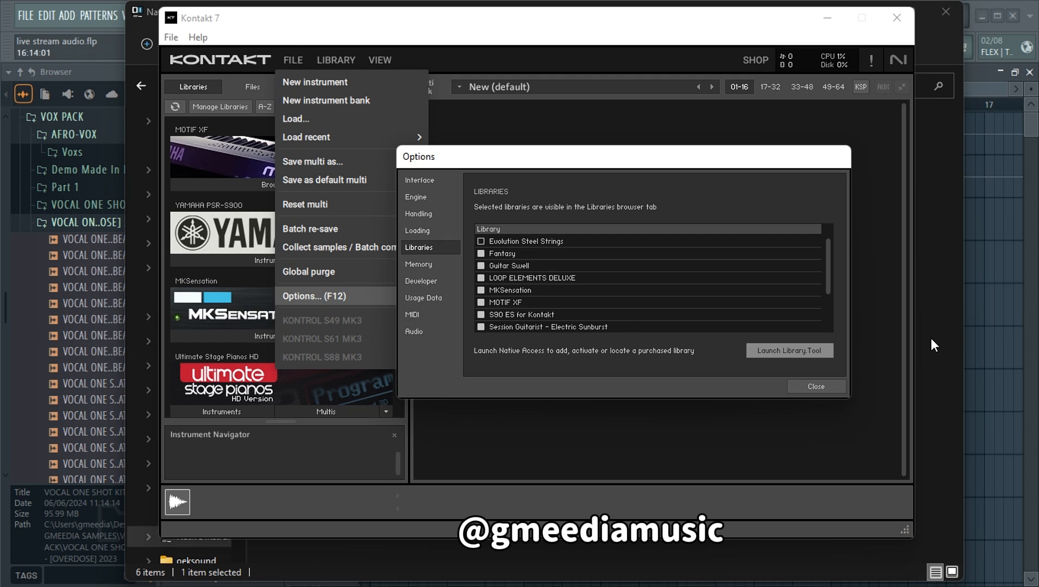
click(819, 386)
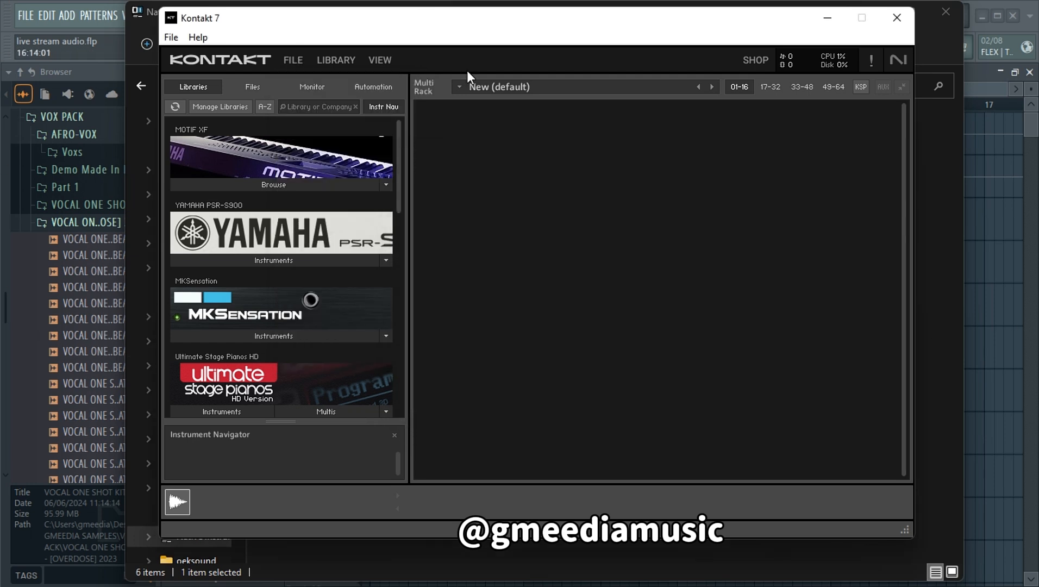
- Open and close the full library browser, then show the Side Pane with the classic library list
click(344, 60)
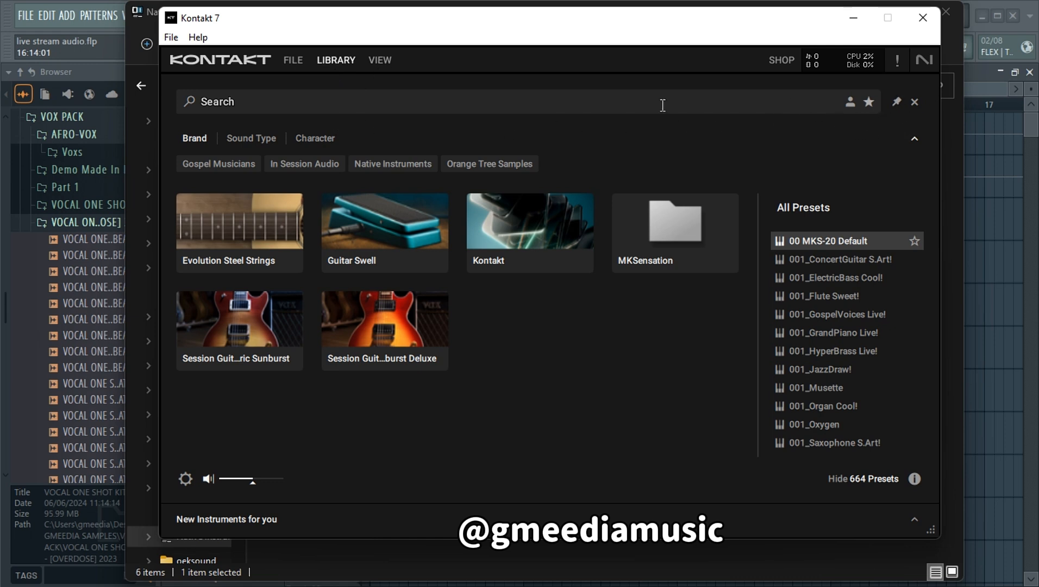
click(914, 103)
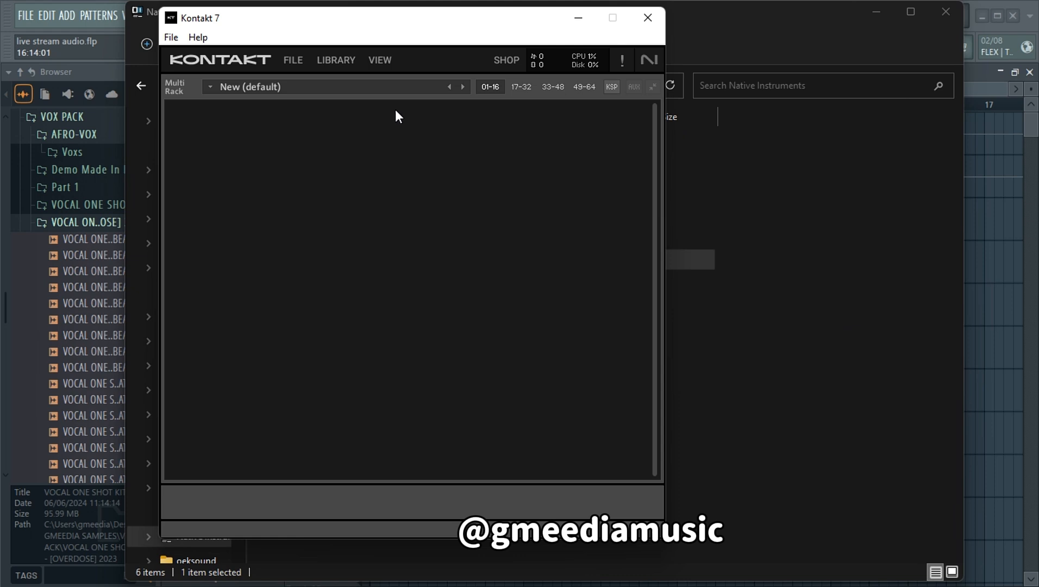
click(379, 60)
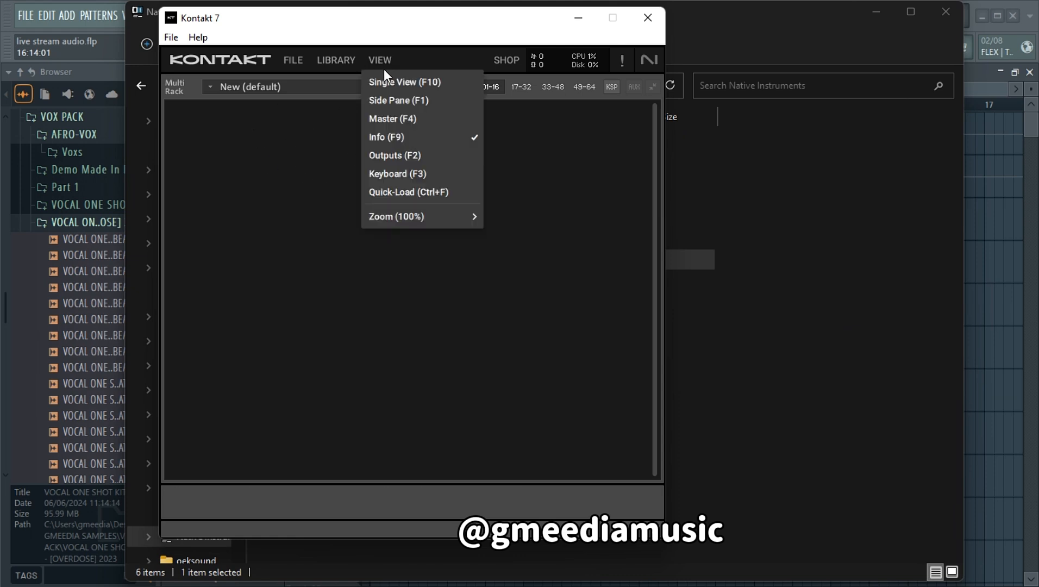
click(397, 100)
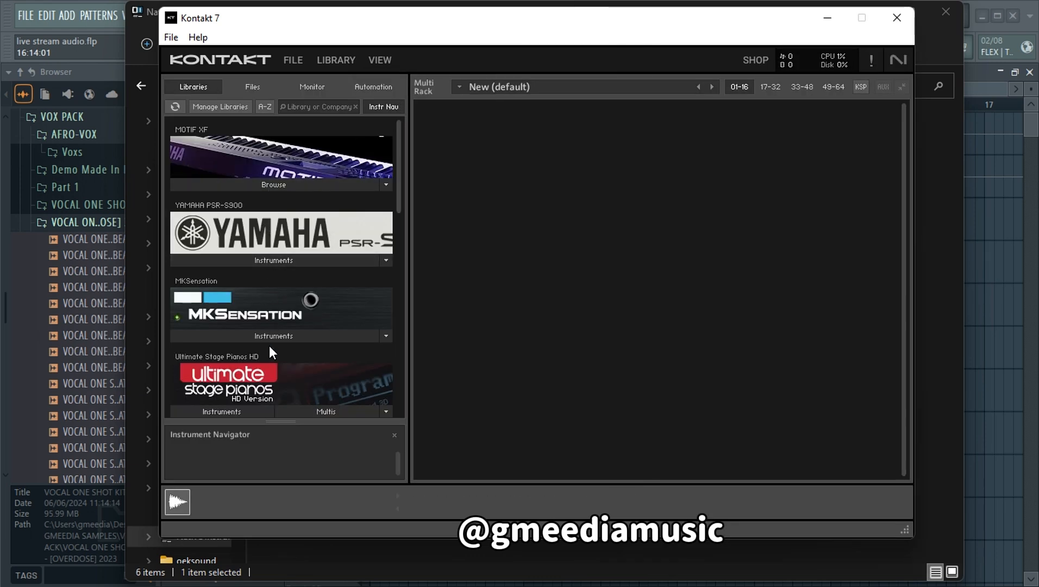
- Switch Kontakt to Single View, then return to the rack view with the library list
click(392, 61)
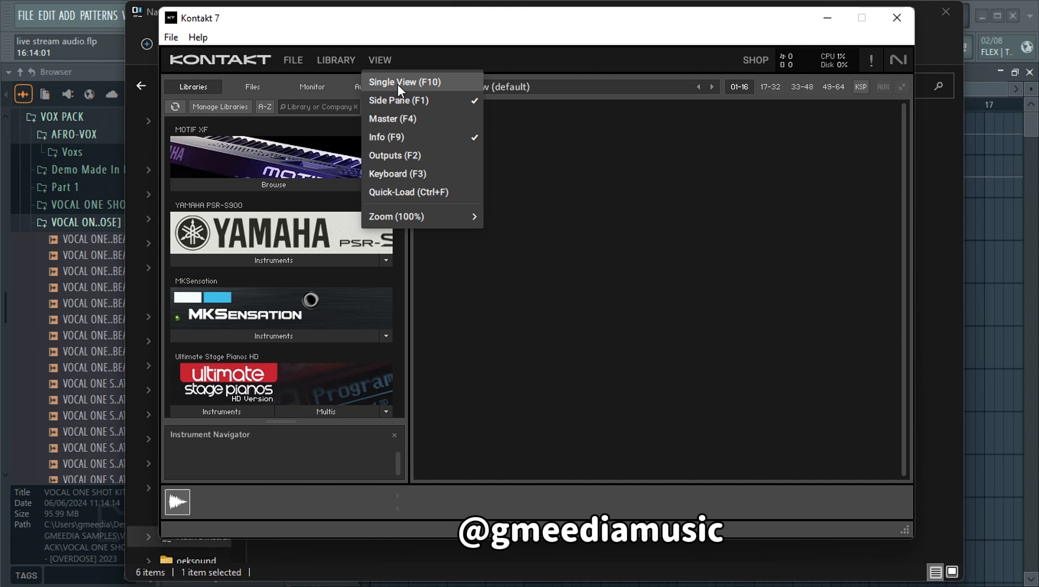
click(398, 84)
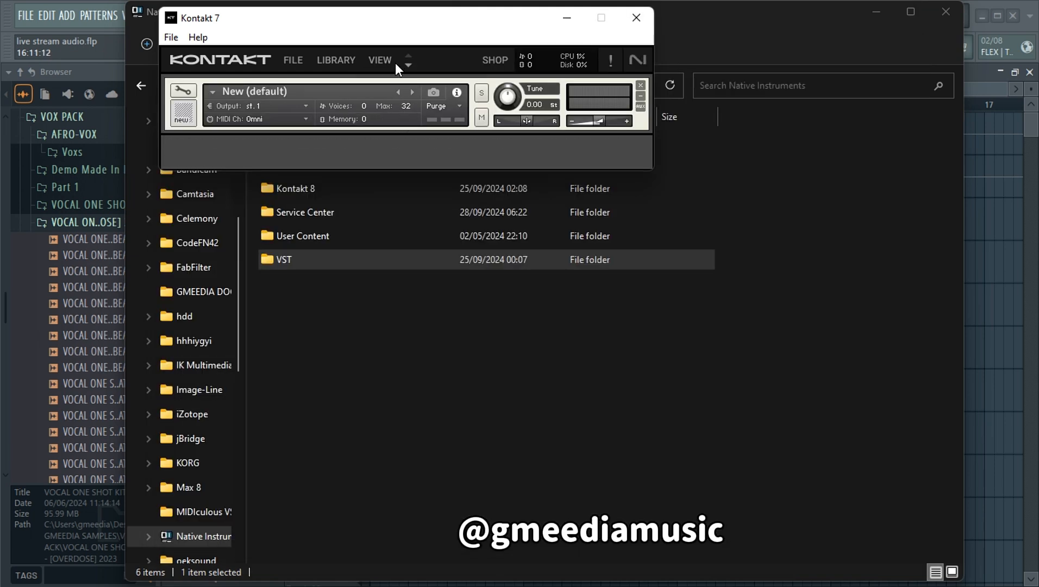
click(385, 61)
click(397, 70)
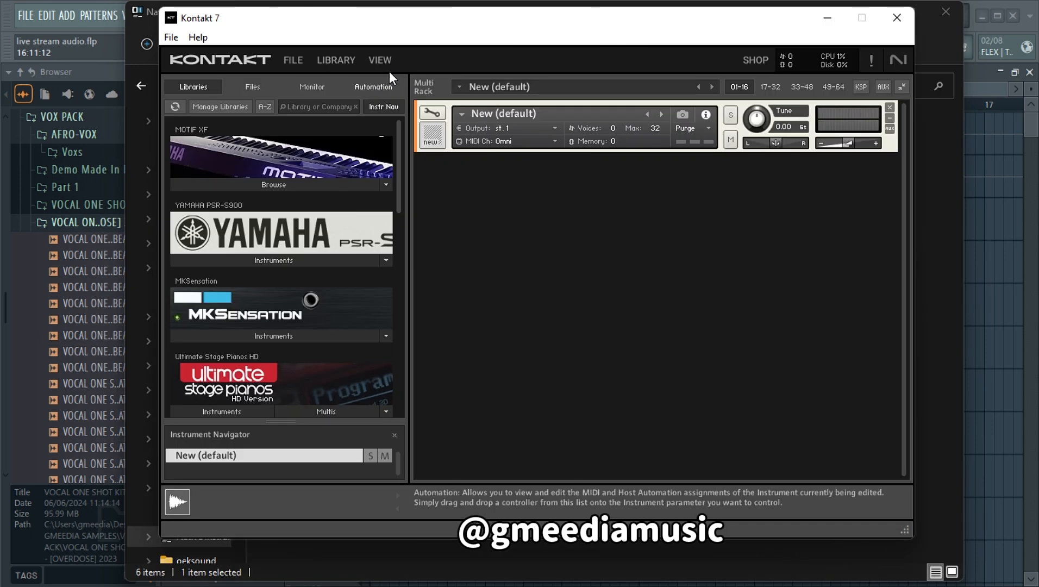
drag(414, 184, 416, 142)
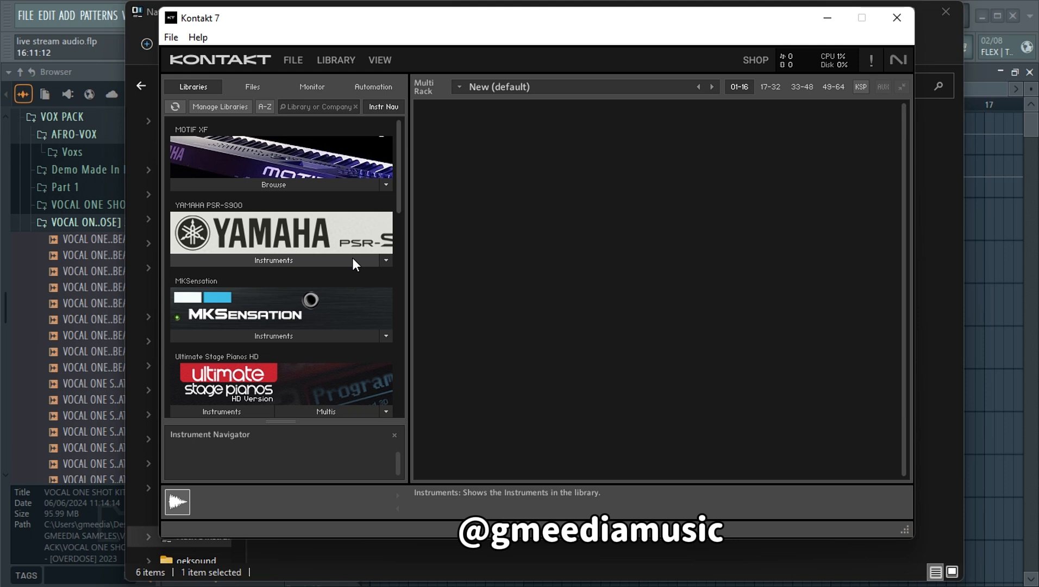
- Set Kontakt's interface zoom to 75%, then restore it to 100%
click(389, 65)
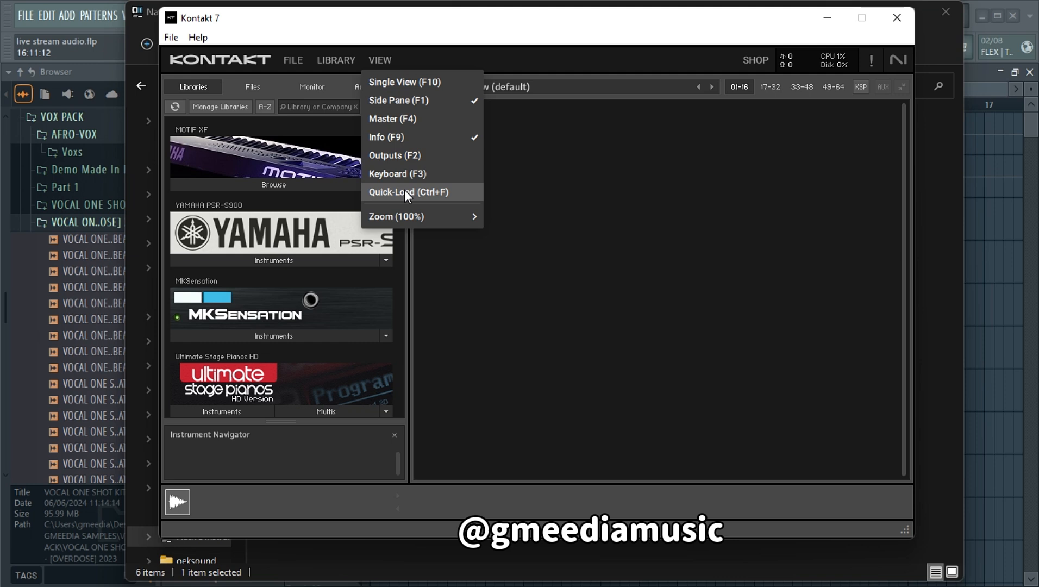
mouse_move(408, 218)
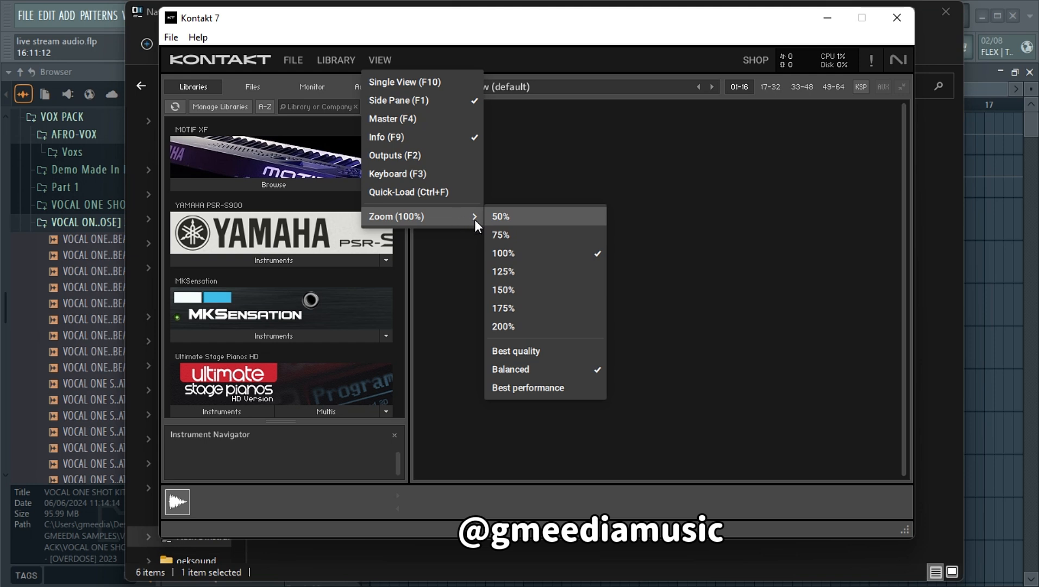
click(515, 239)
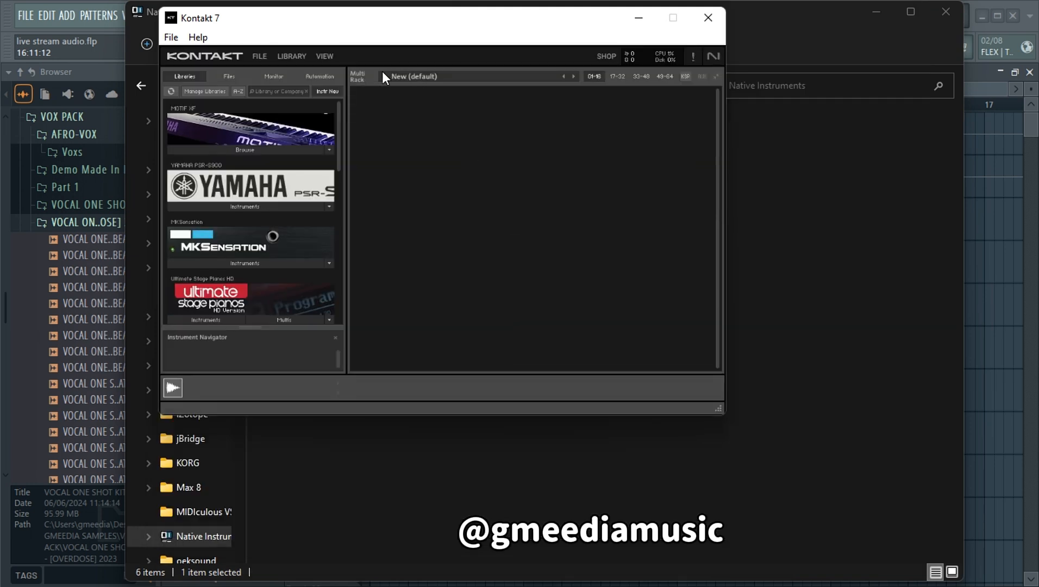
click(329, 55)
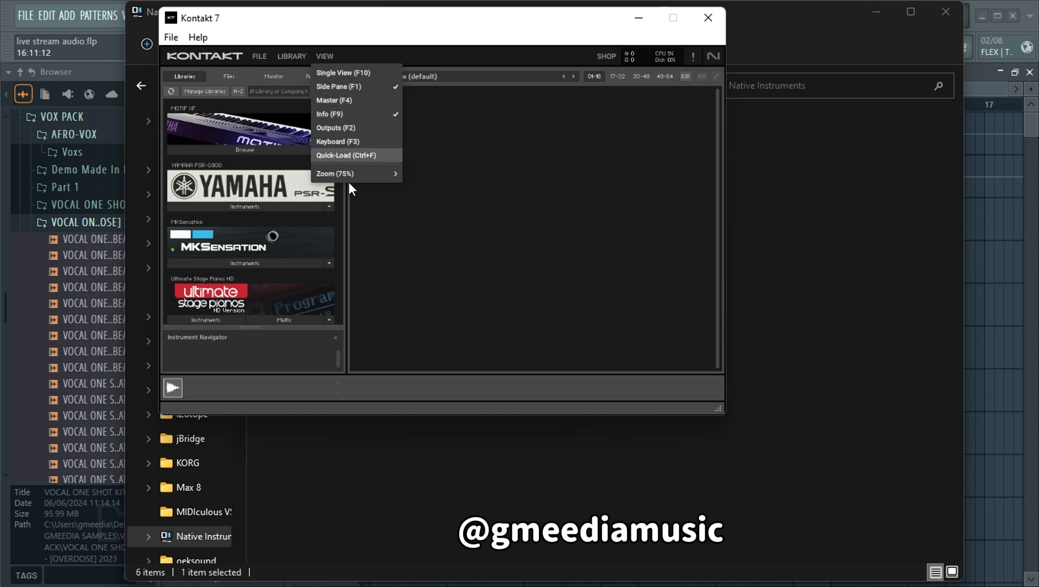
mouse_move(355, 177)
click(439, 202)
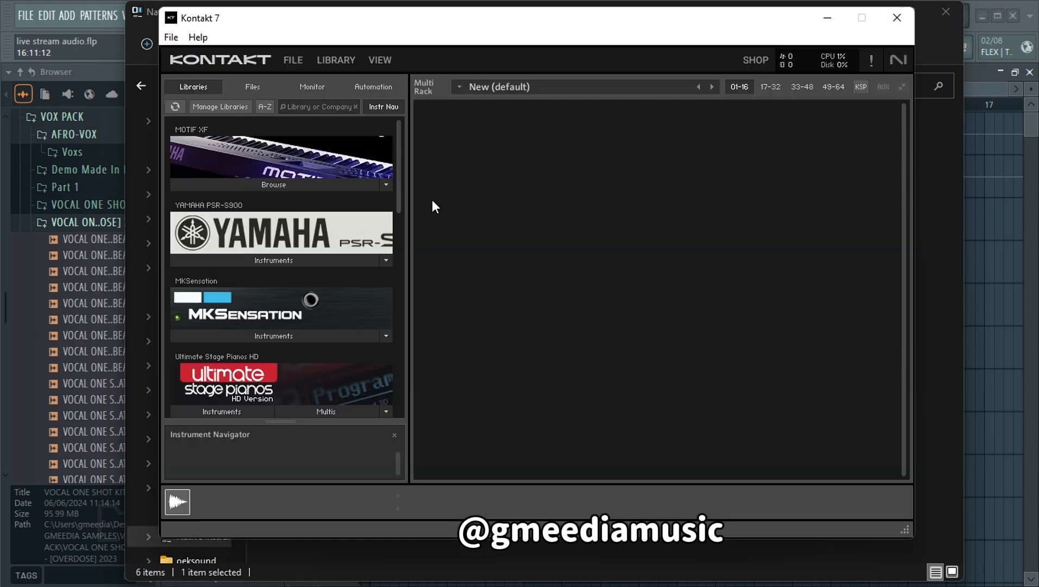
- Show the Quick-Load pane below Kontakt's rack, and hide it again
click(383, 59)
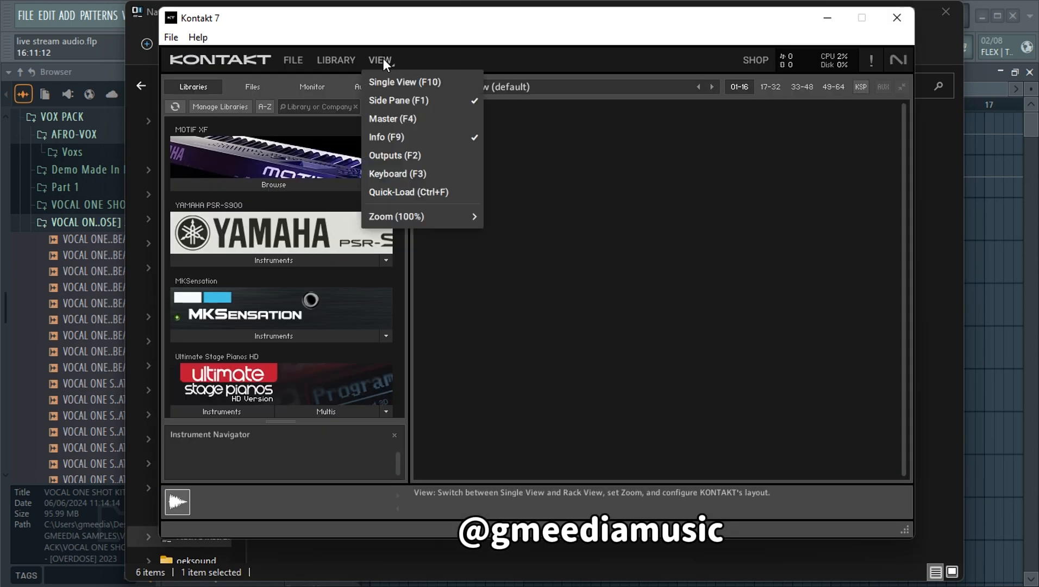
click(409, 192)
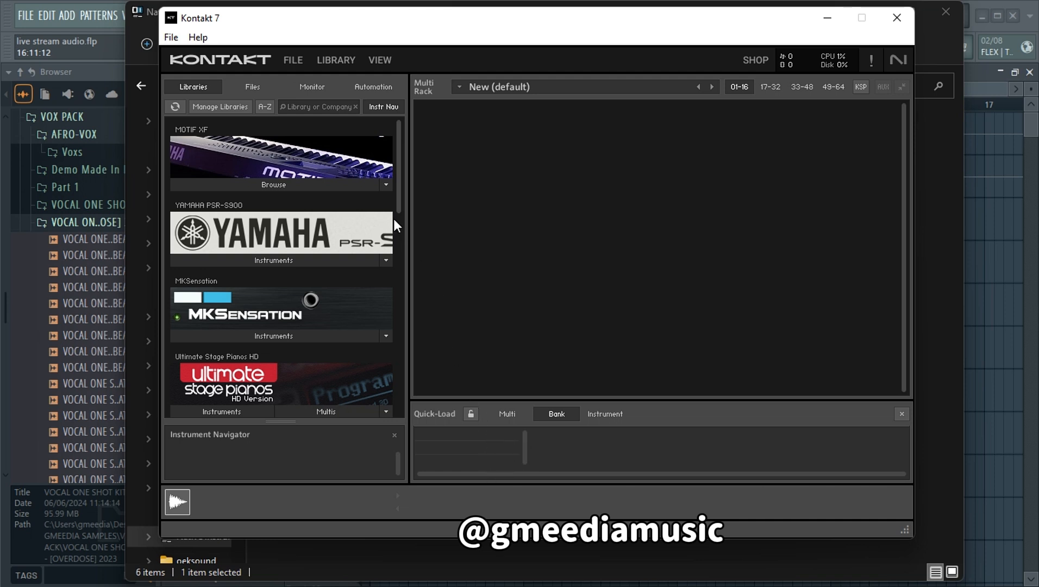
click(383, 60)
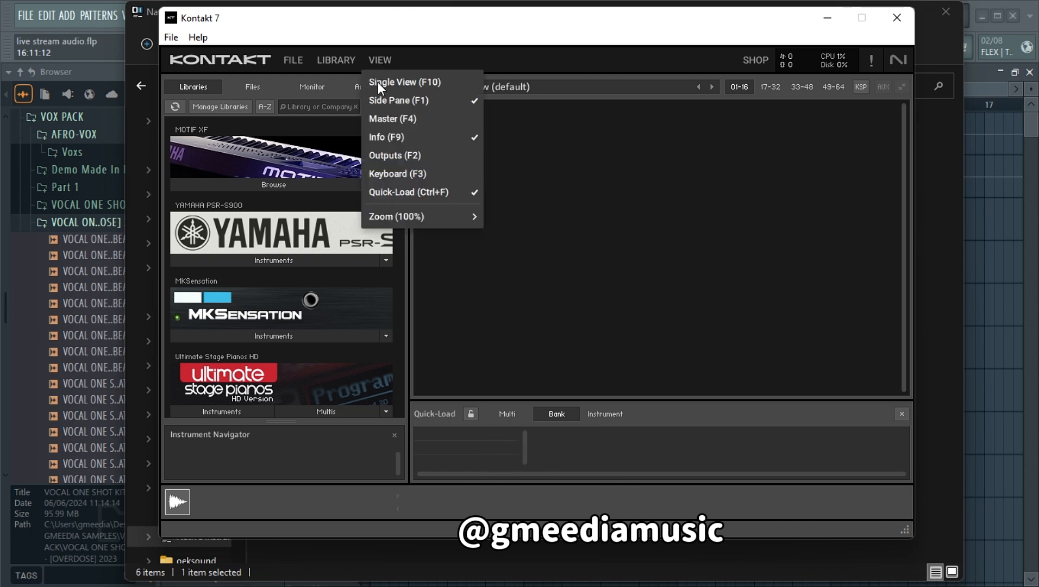
click(406, 194)
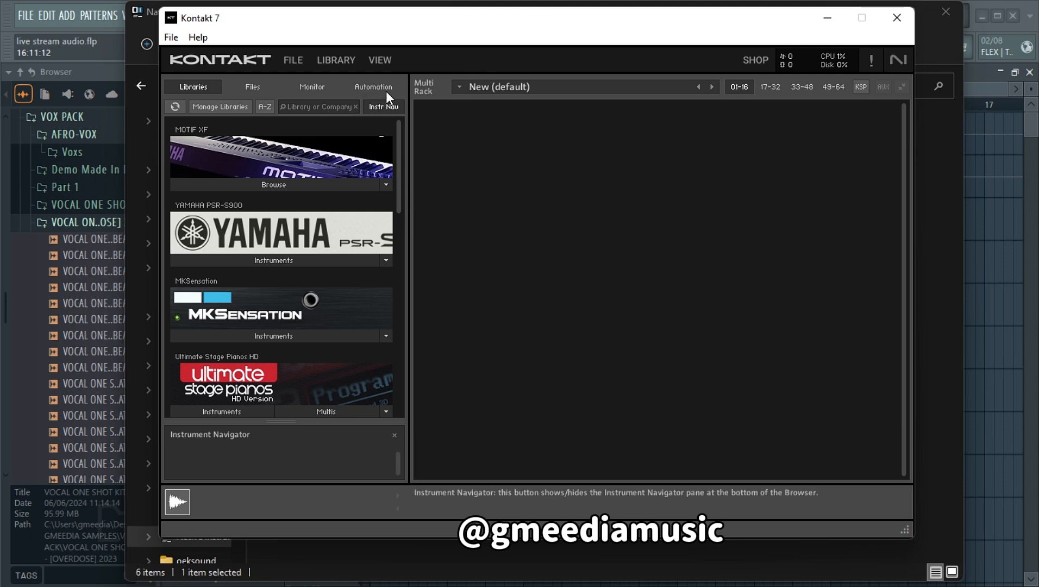
click(386, 62)
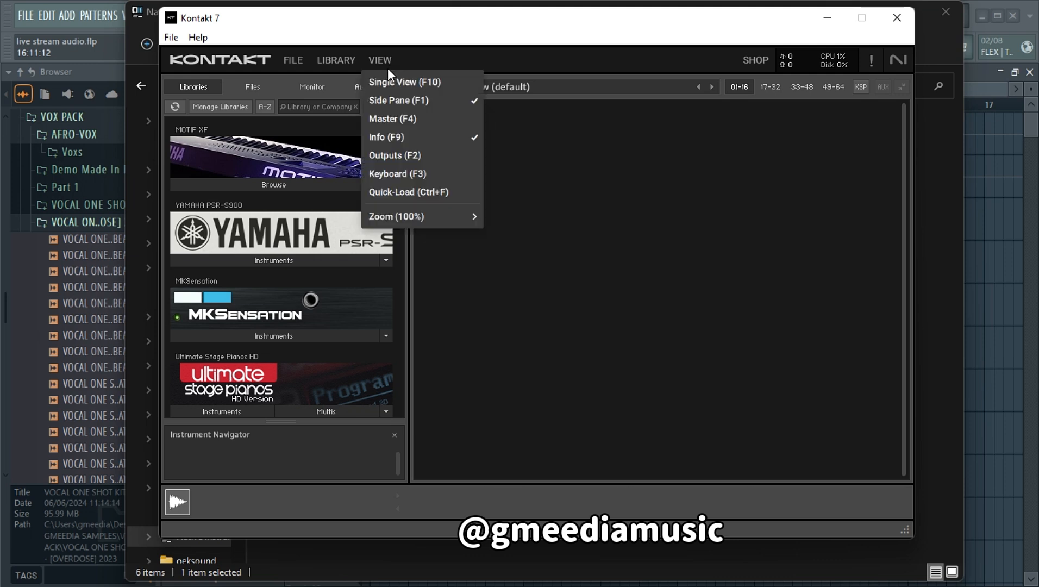
click(344, 187)
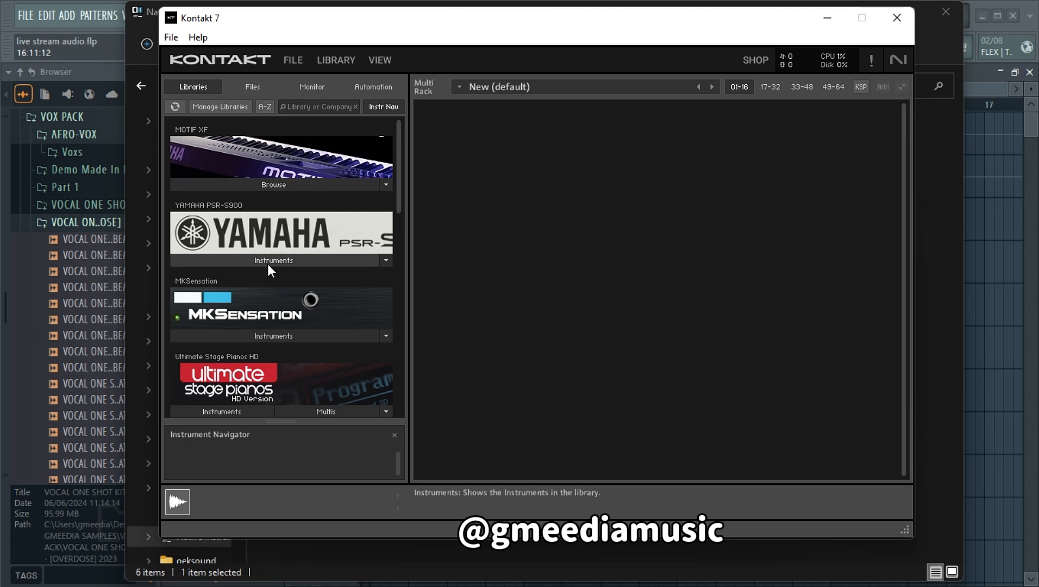
click(388, 61)
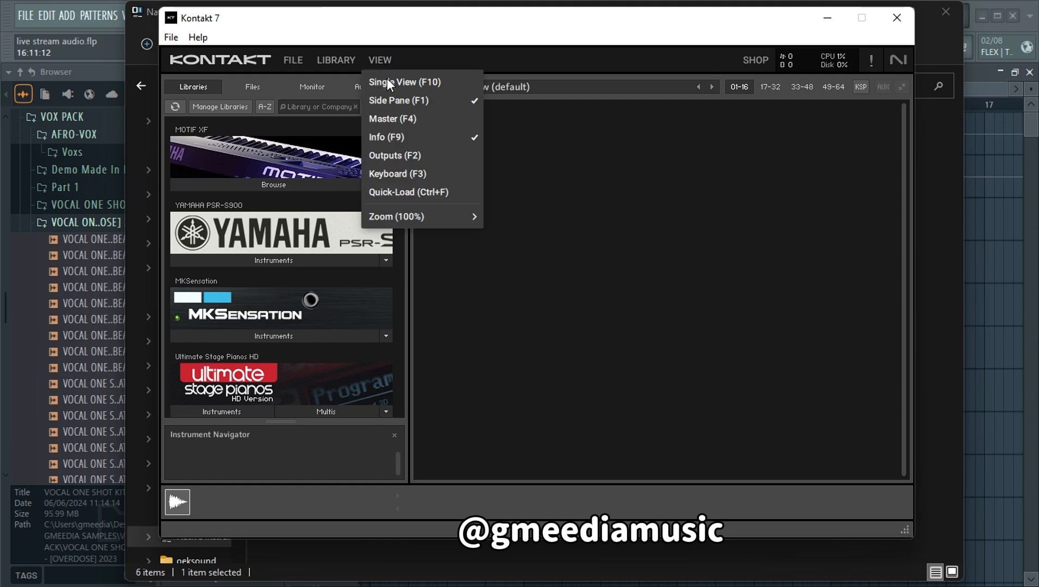
click(299, 59)
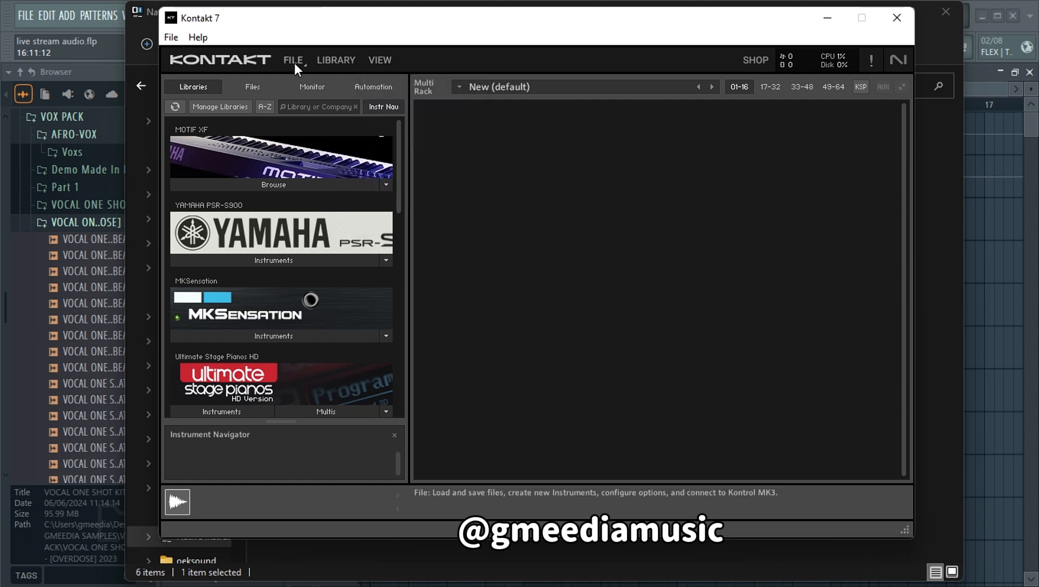
click(294, 63)
mouse_move(312, 138)
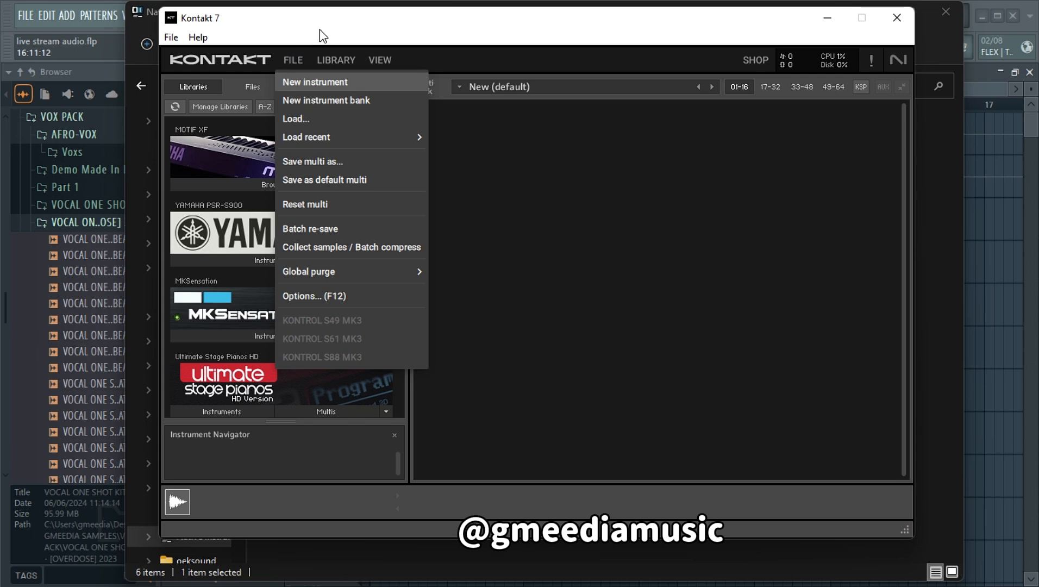
click(686, 54)
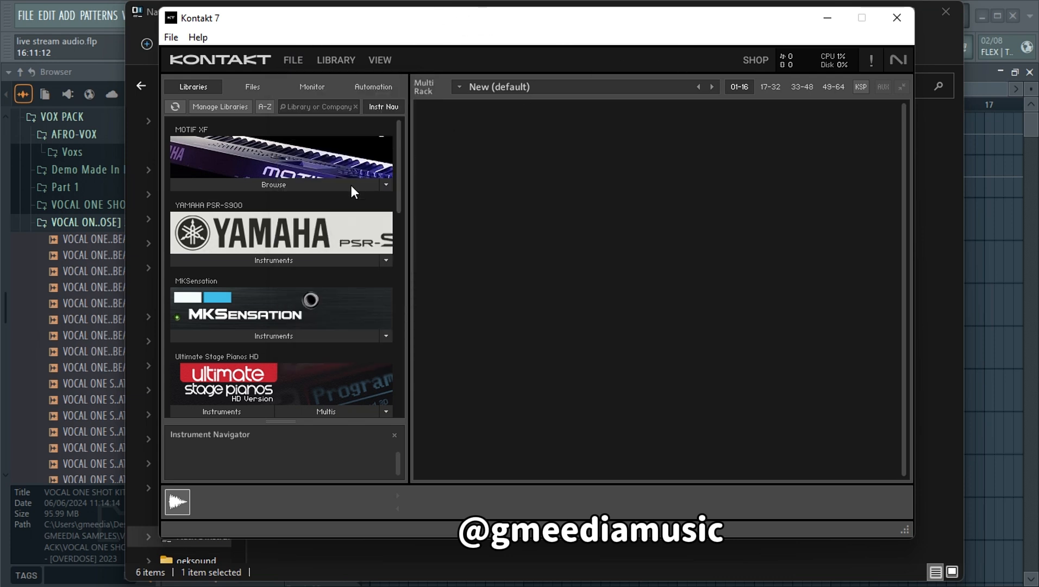
- Load 00 MKS-20 Default.nki from the MKSensation library into the rack, and open and close the instrument's edit mode
click(283, 336)
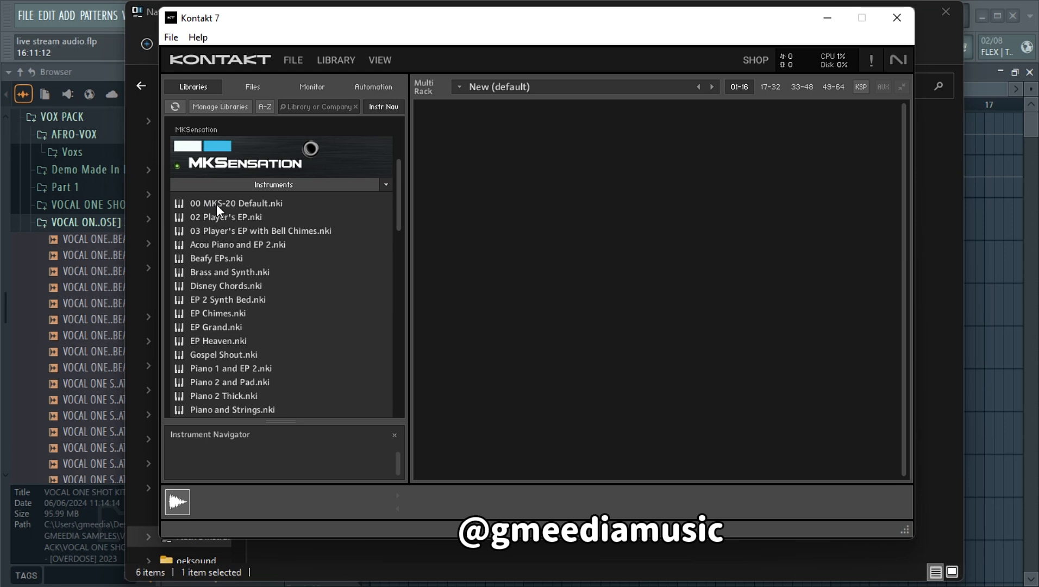
drag(216, 204, 439, 222)
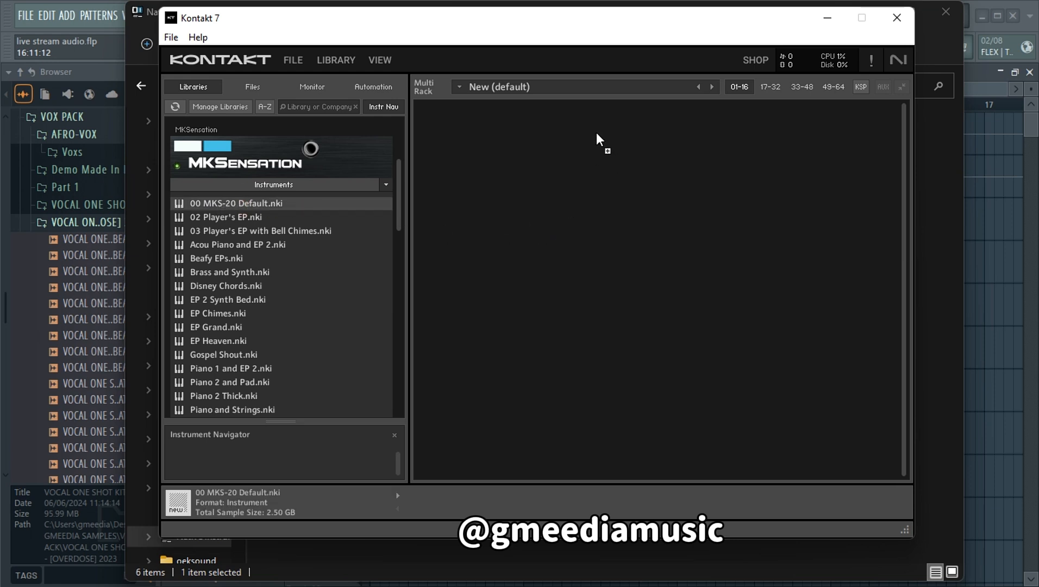
drag(595, 132, 584, 145)
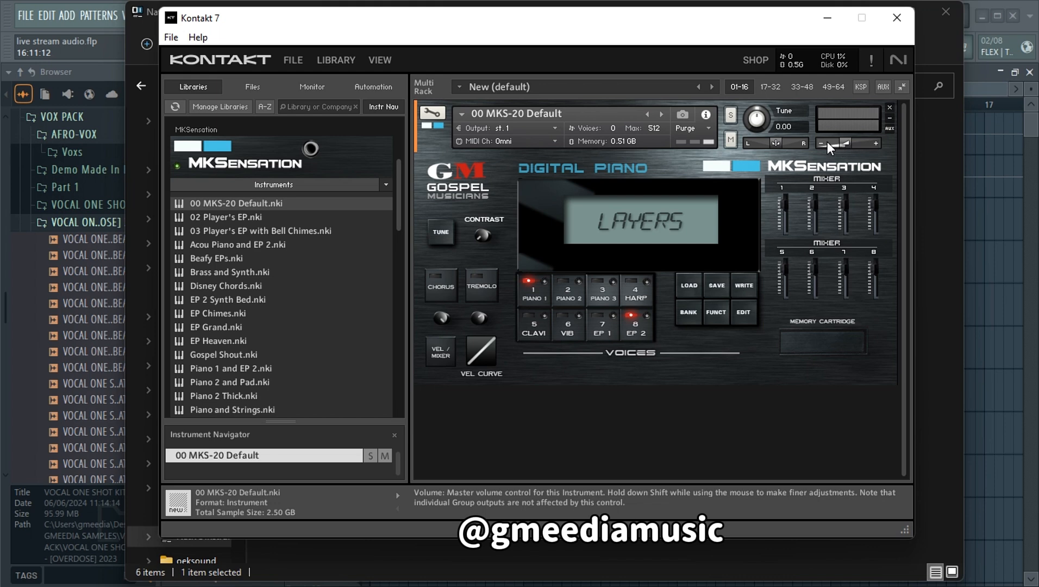
click(442, 112)
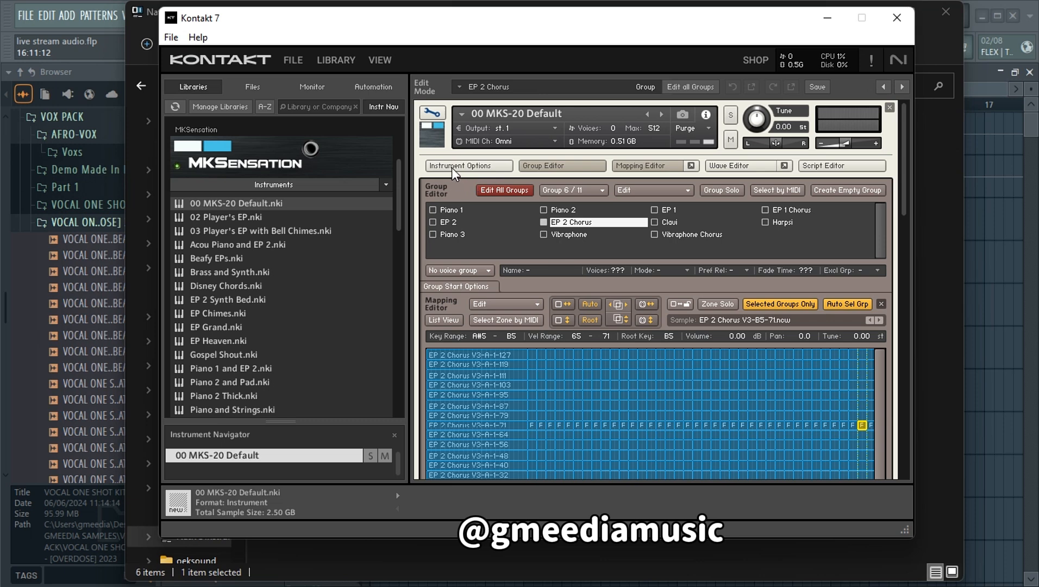
click(433, 113)
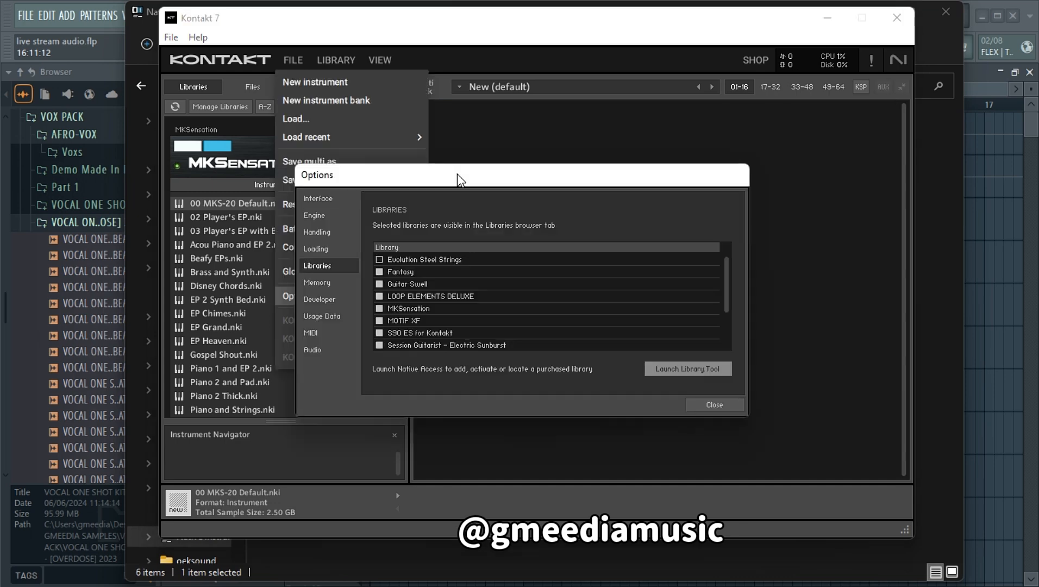
- Search Windows for "kontak button" to locate Kontakt_Button.exe, then return to Kontakt and close its Options dialog
drag(457, 174, 535, 168)
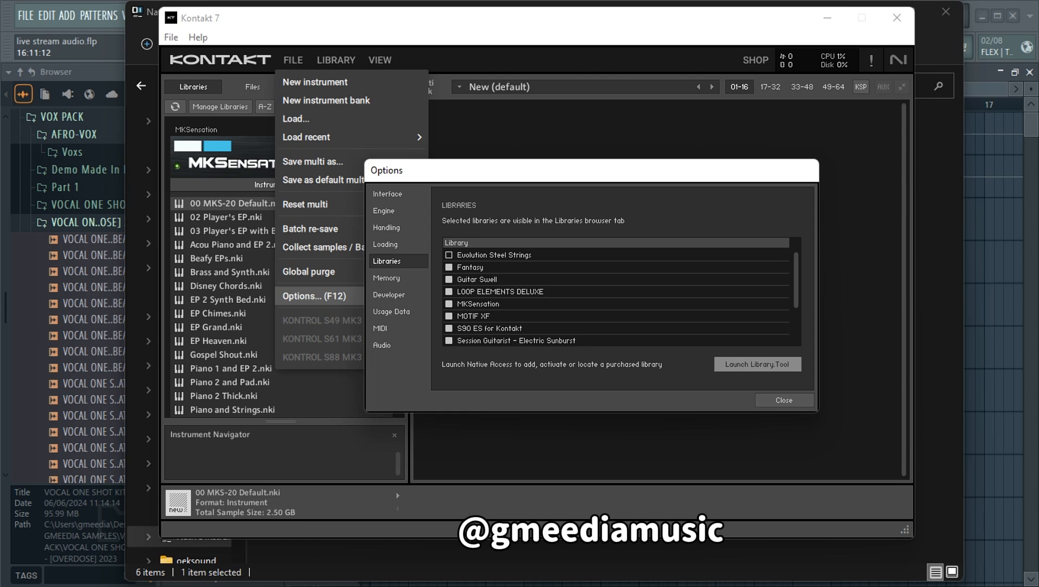
mouse_move(330, 575)
key(super)
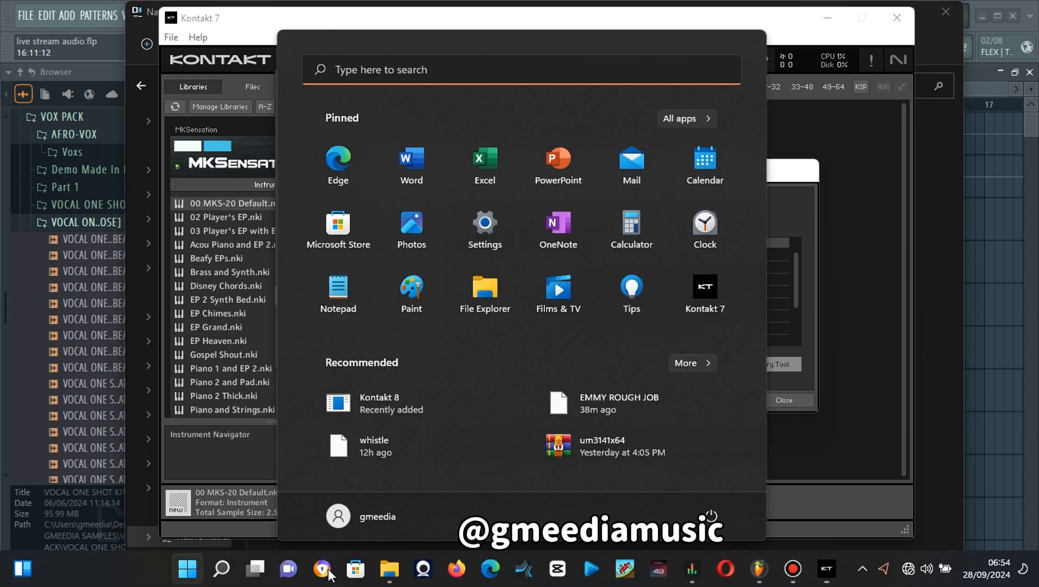
text(kontak button)
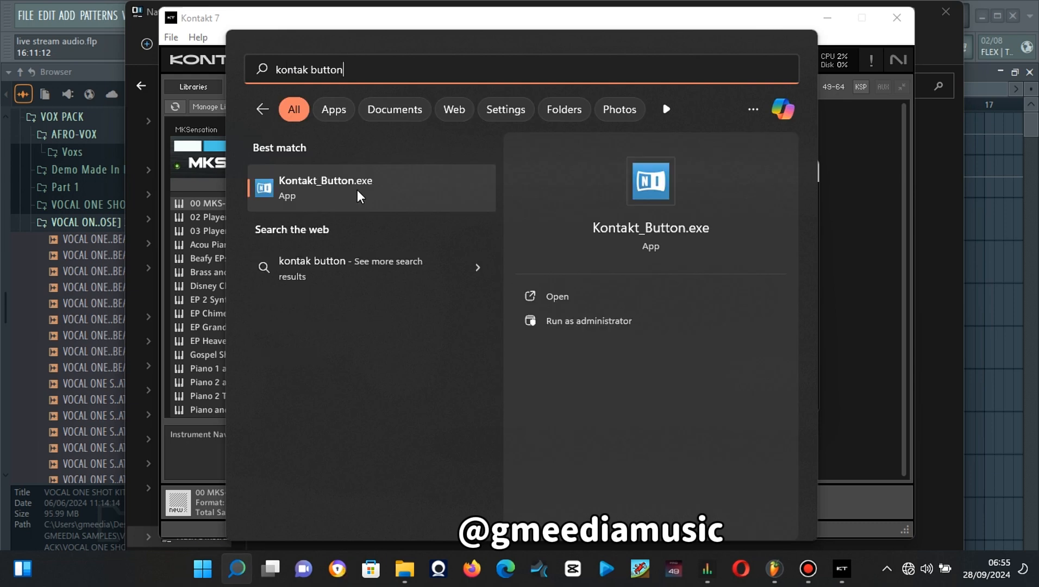
click(409, 569)
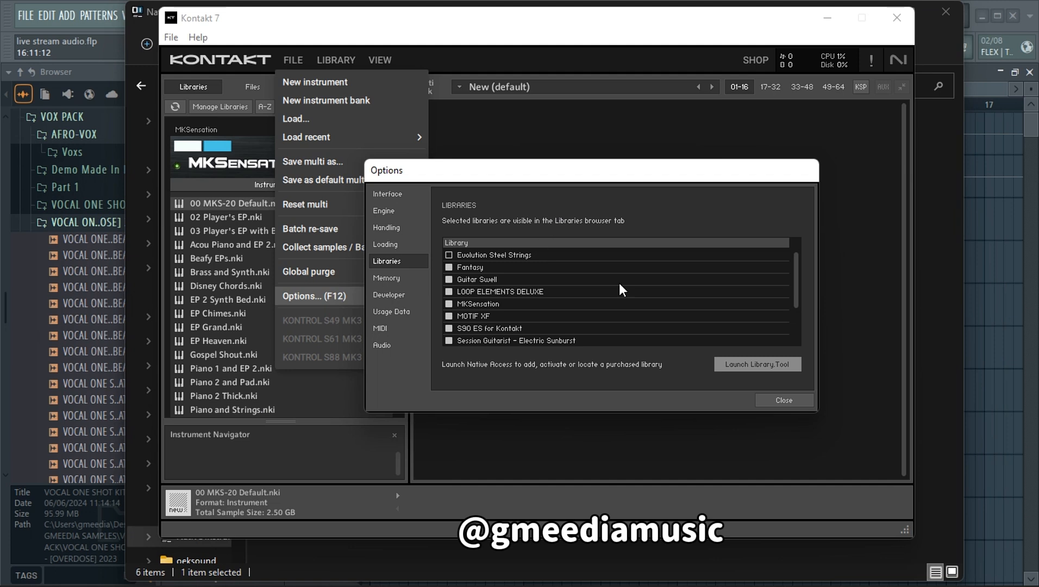
click(784, 400)
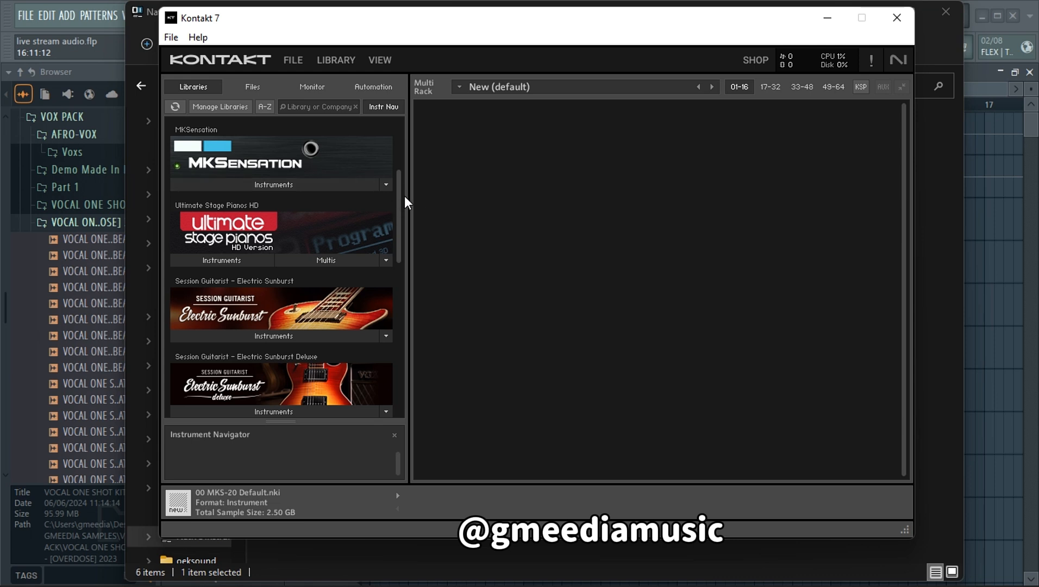
- Open the Load dialog for Kontakt patch files and close it without choosing a file
drag(398, 176, 397, 143)
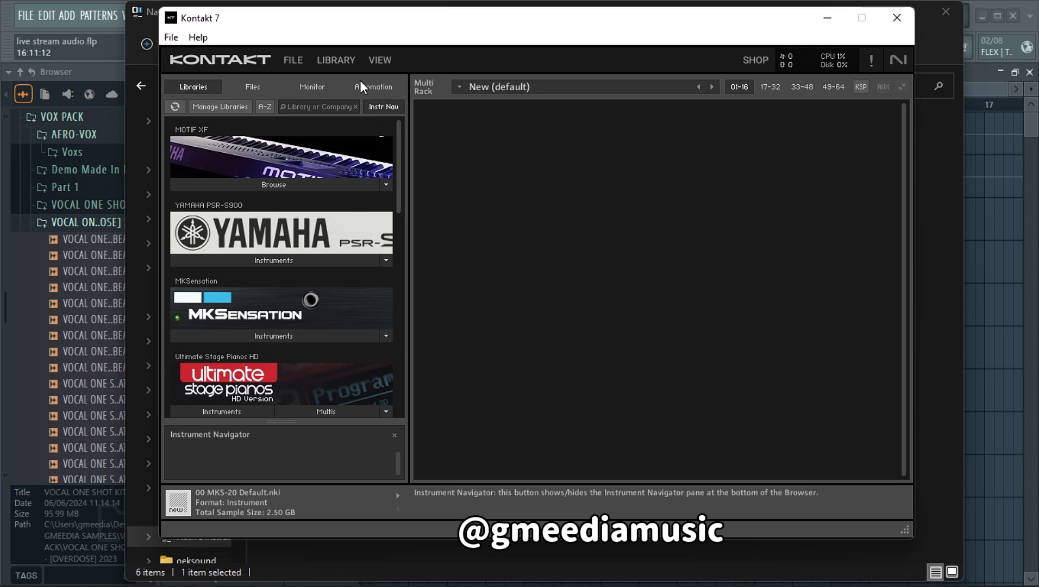
click(291, 62)
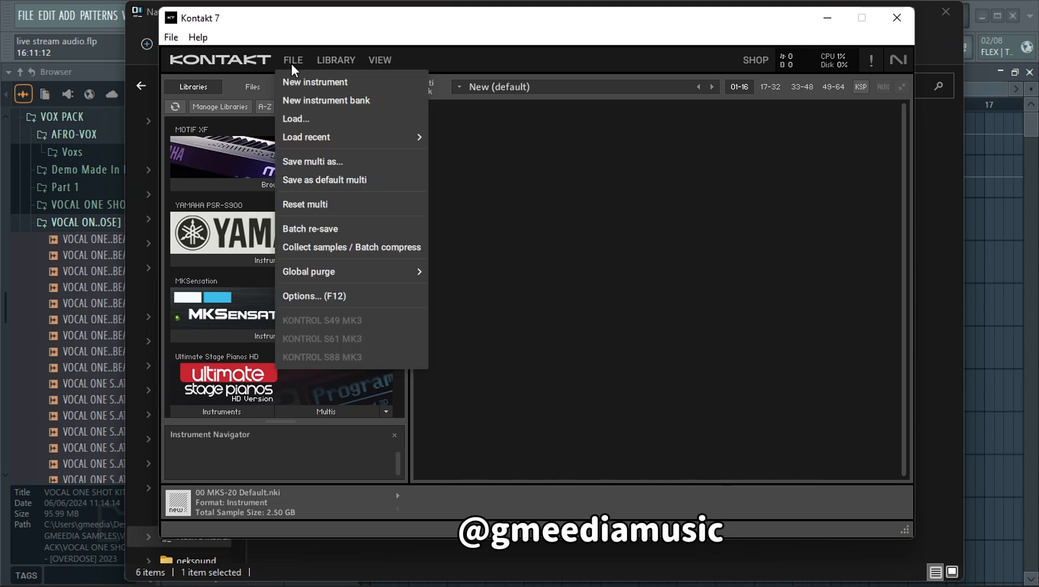
click(305, 116)
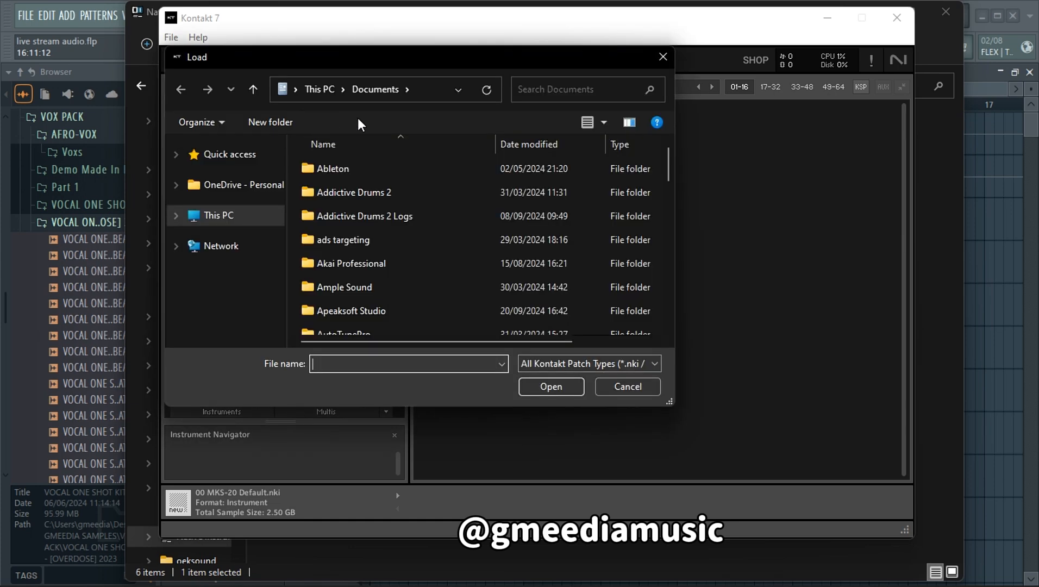
click(664, 57)
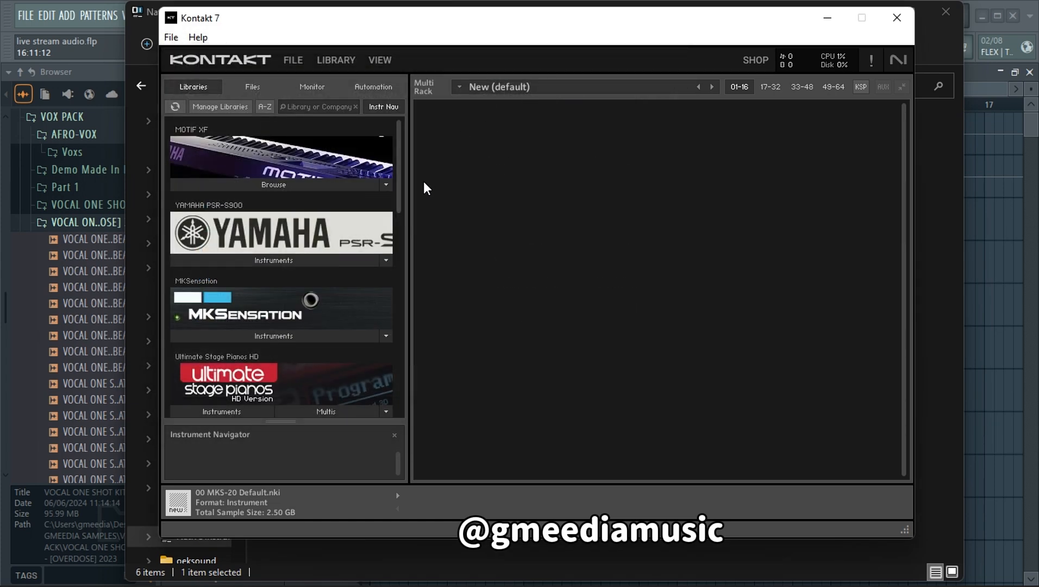
- Switch to the Native Instruments folder in File Explorer, examine the library files in VST > SYNTHAGE 1.4 > SYNTHAGE 1.4, and minimize the window
mouse_move(532, 584)
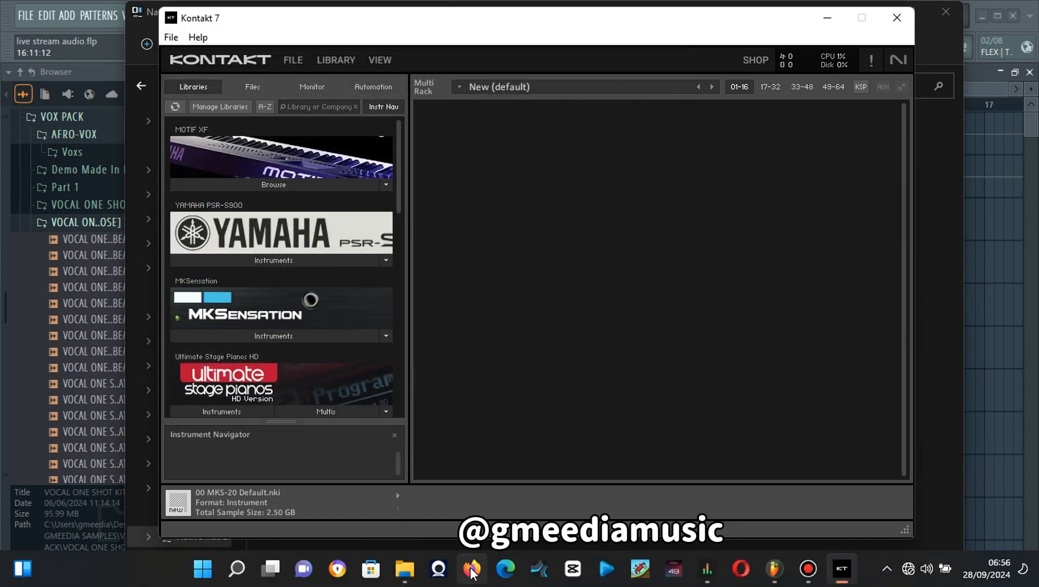
mouse_move(418, 573)
mouse_move(351, 508)
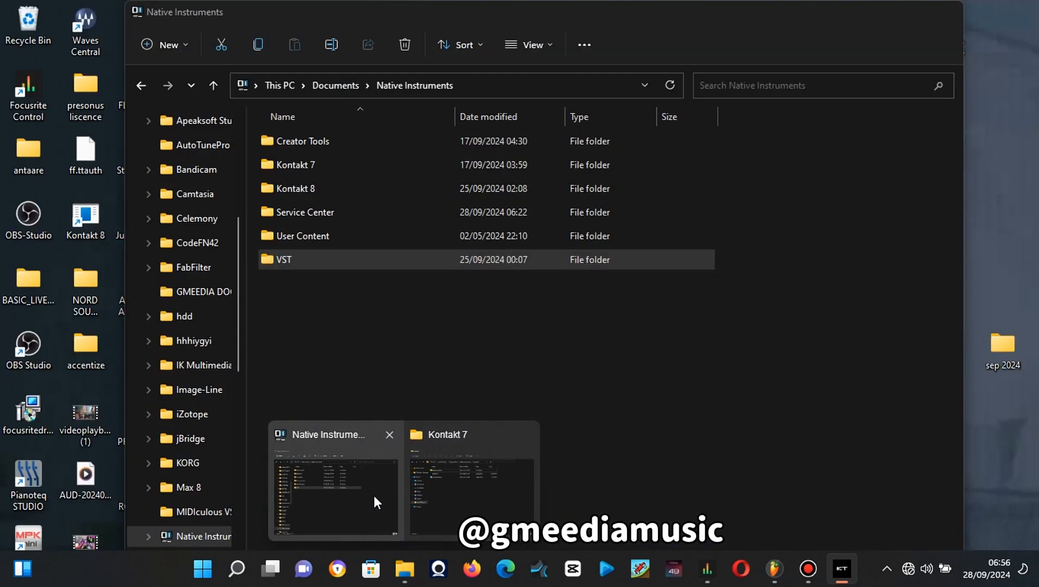
click(374, 495)
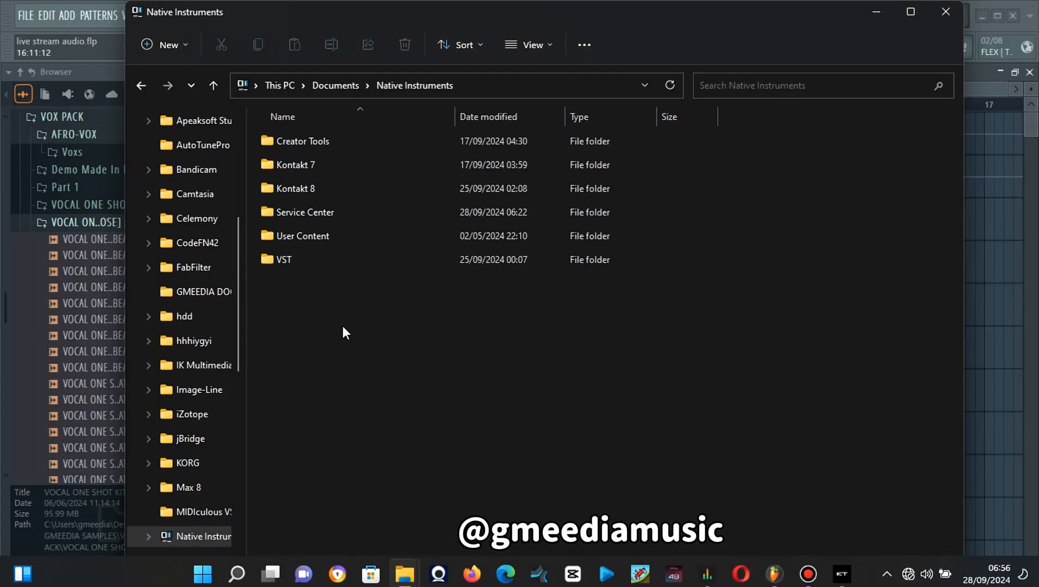
double_click(327, 258)
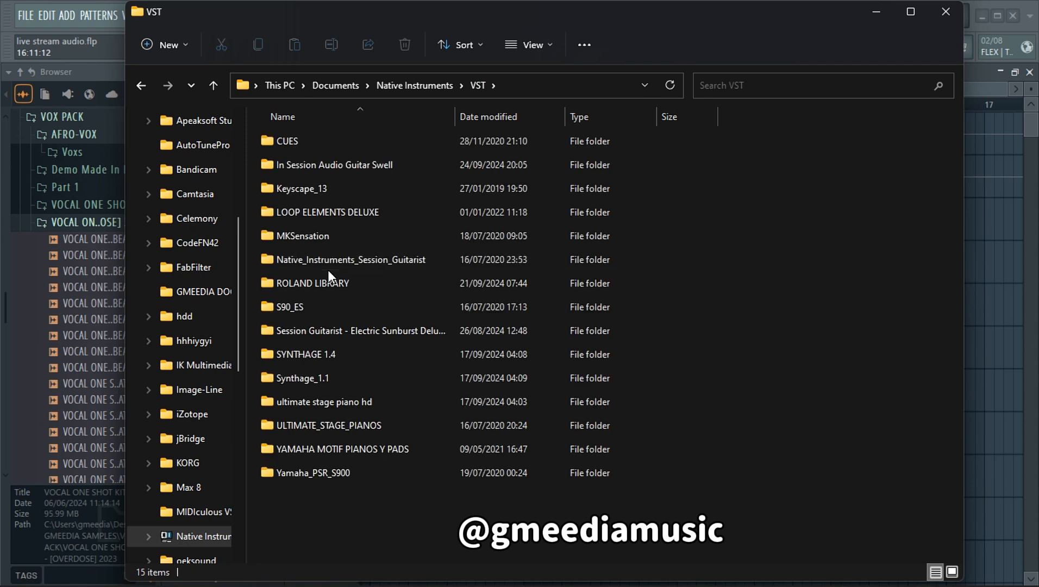
double_click(325, 356)
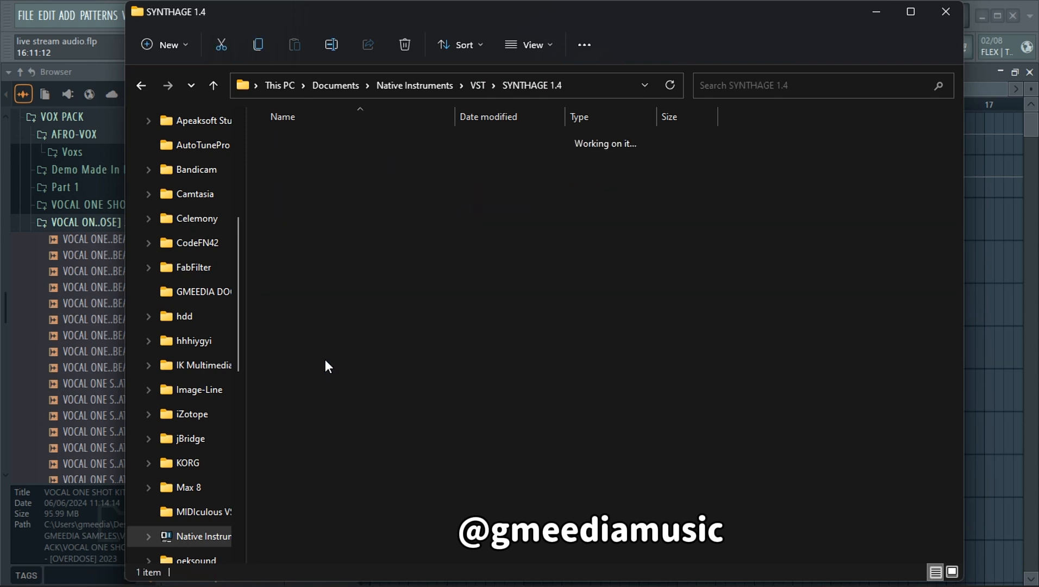
double_click(330, 143)
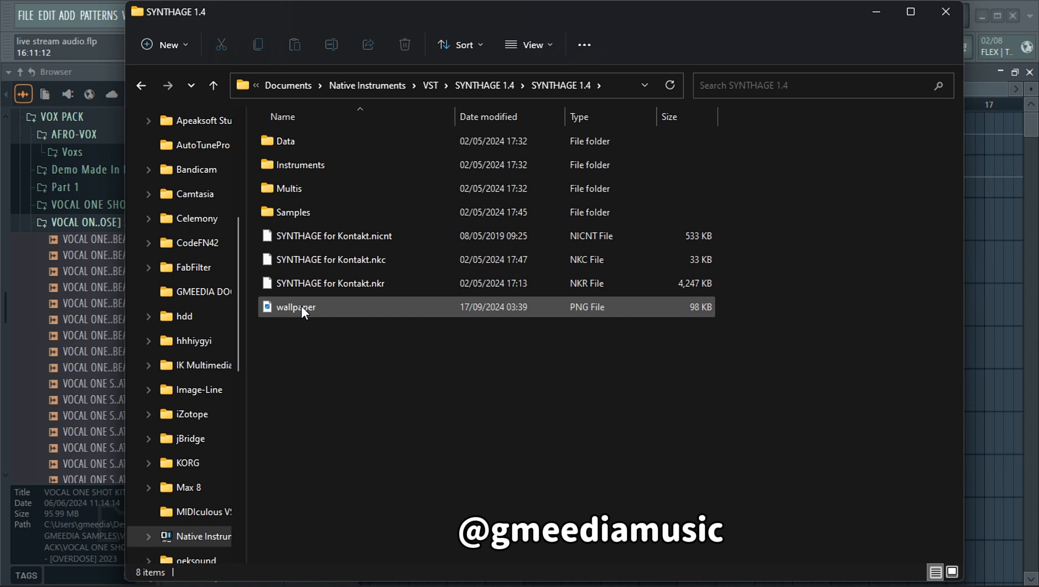
mouse_move(301, 306)
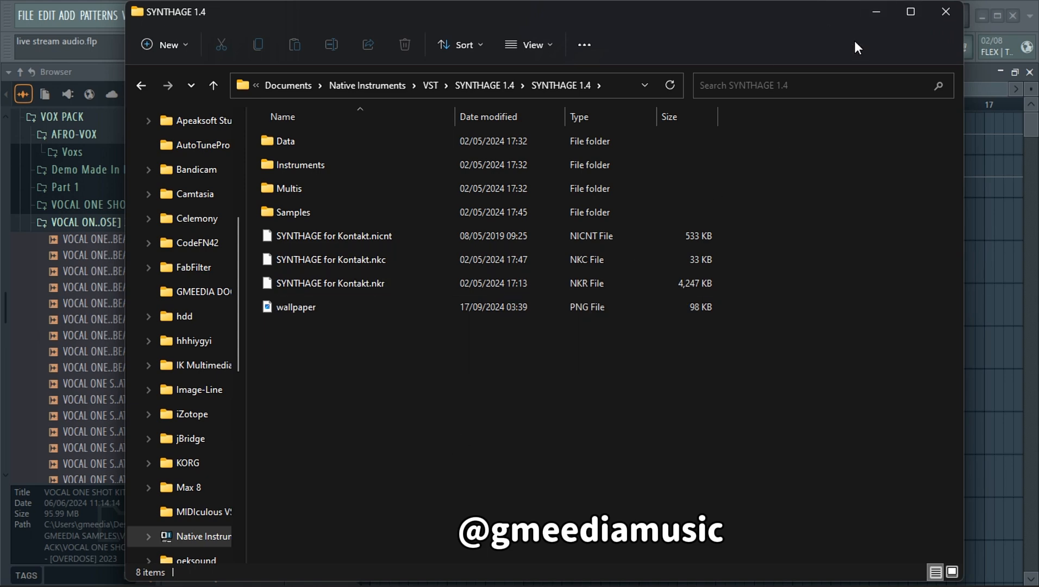
click(874, 14)
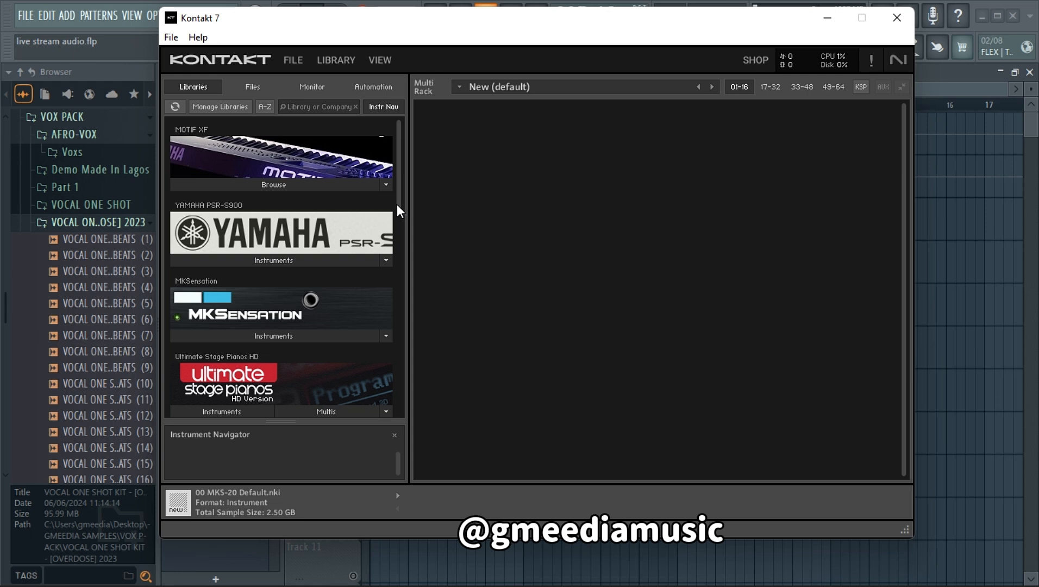
- Look through the rest of Kontakt's library list, then open the Options dialog's Audio page to examine the driver and device settings
drag(397, 204, 390, 398)
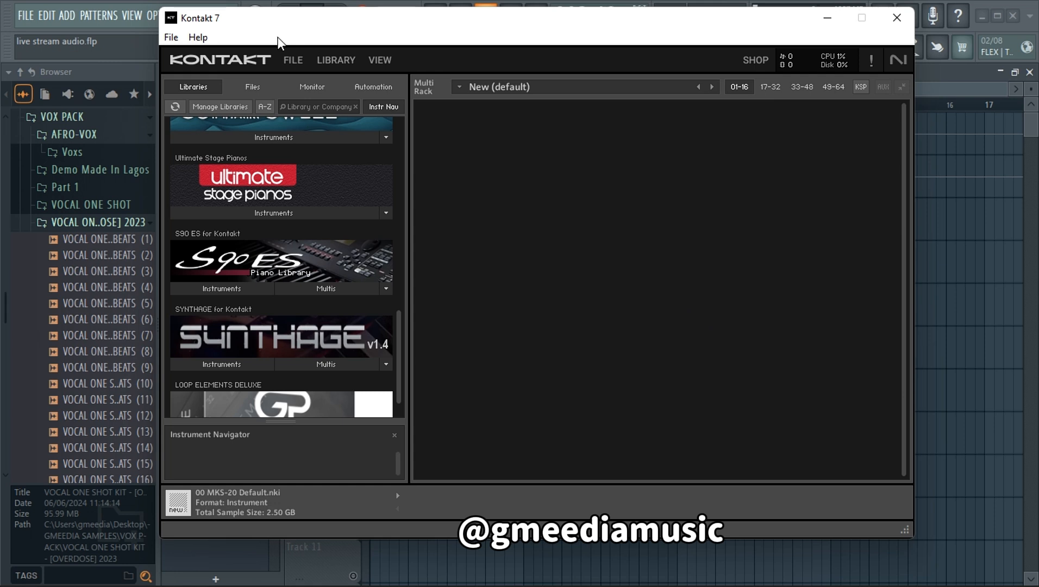
click(169, 40)
click(205, 55)
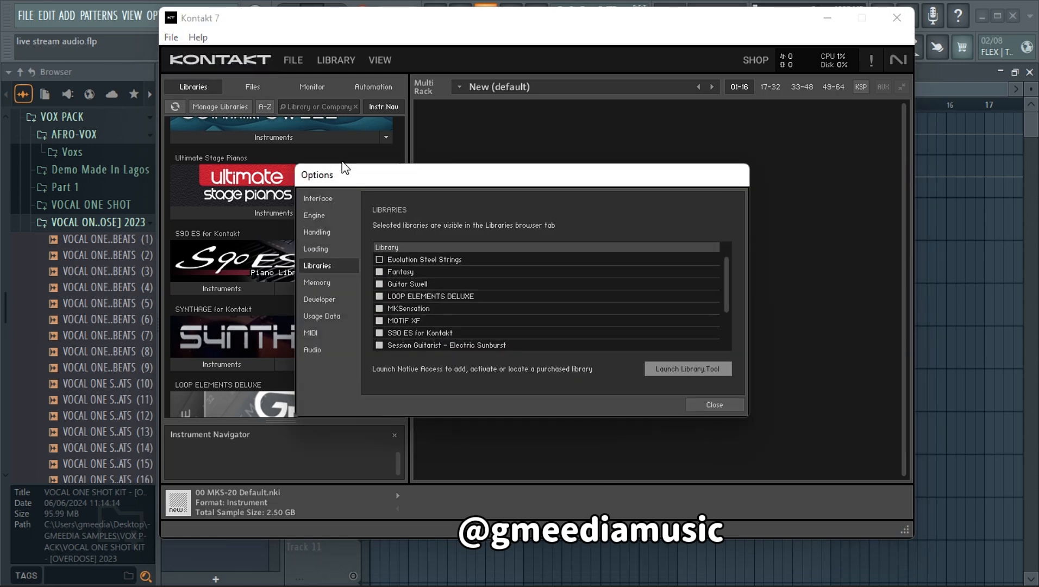
click(326, 348)
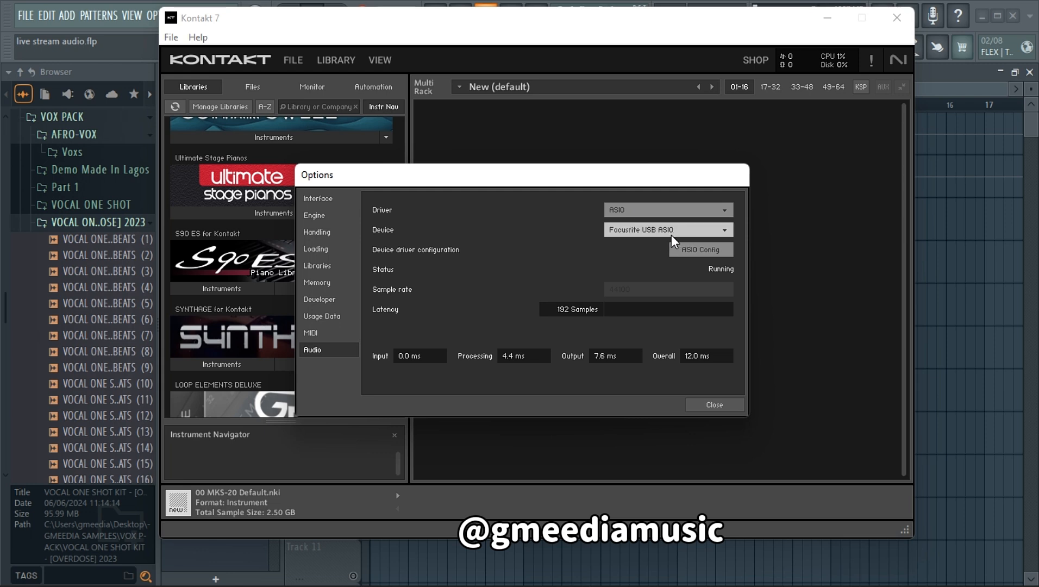
- Examine the MIDI input devices and the port choices for MIDIIN3 (Oxygen Pro 49) in the Options dialog without changing them
click(321, 333)
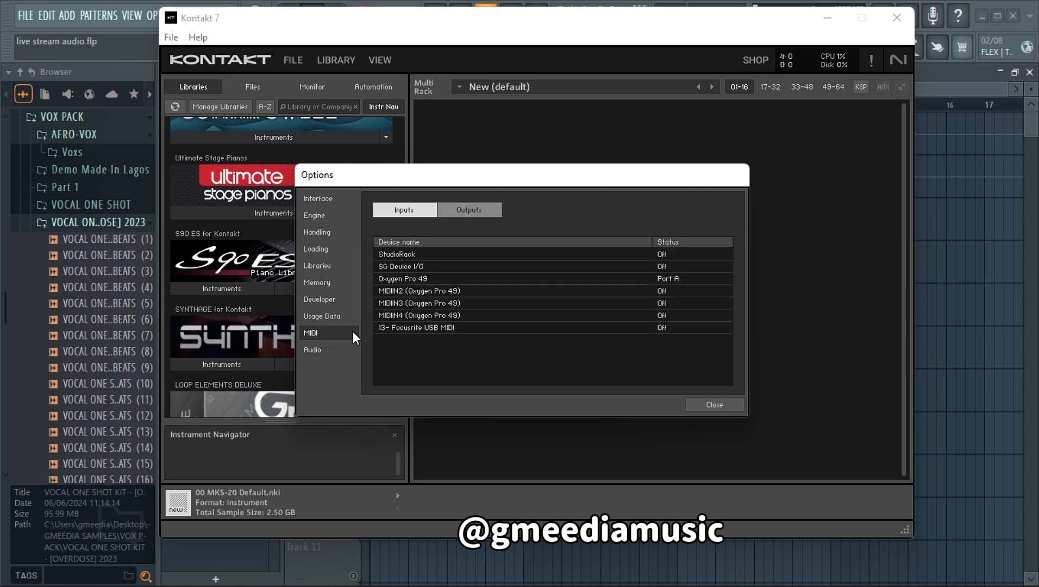
click(654, 305)
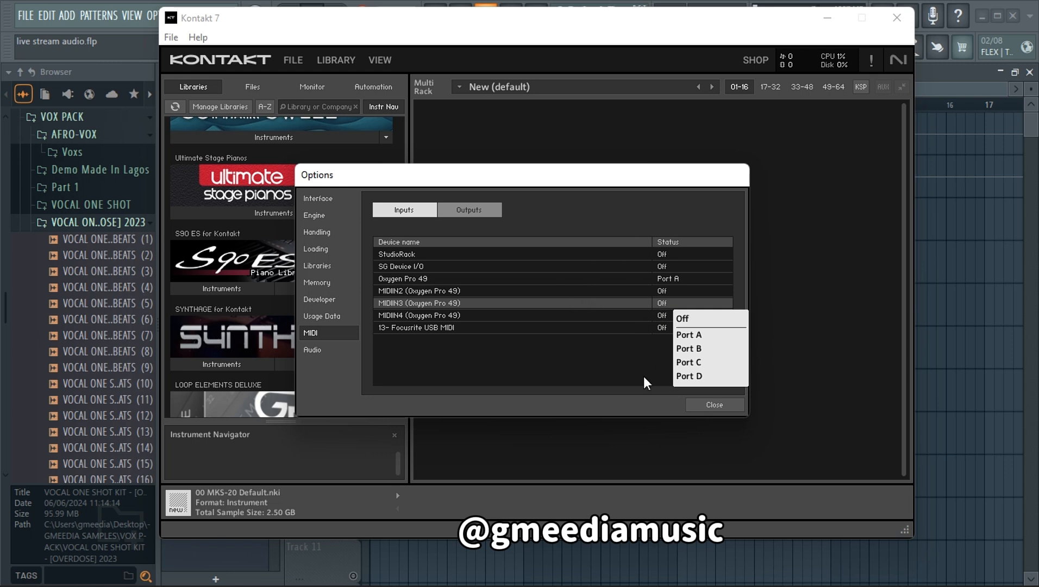
click(572, 370)
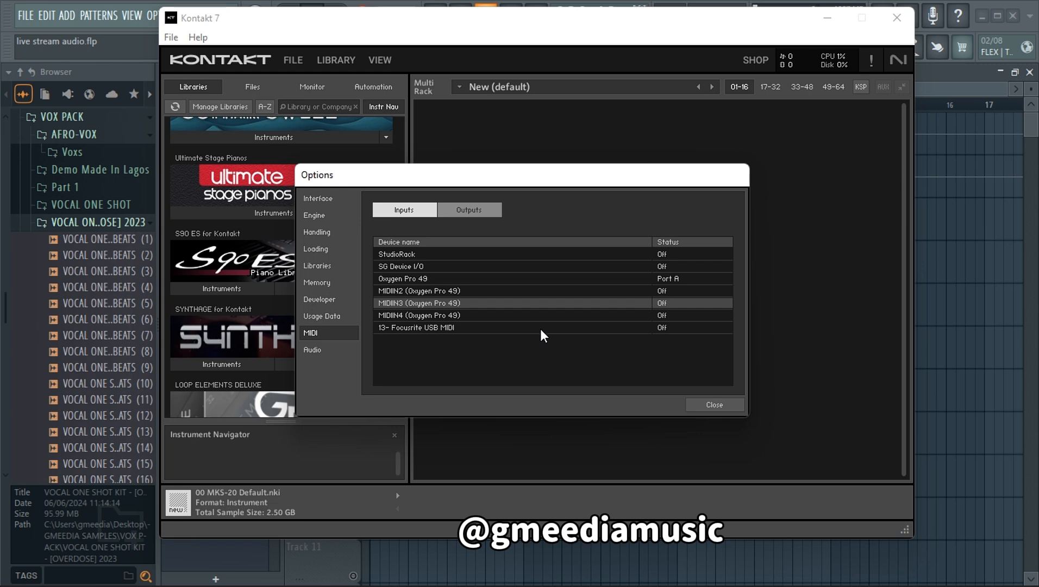
click(526, 278)
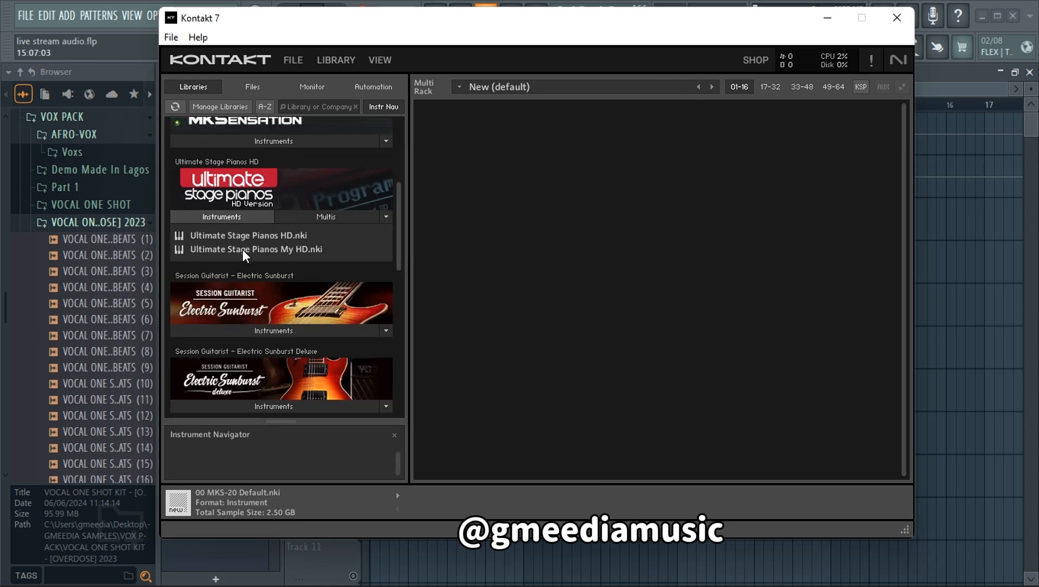
- Load Ultimate Stage Pianos My HD.nki and resolve its missing content from the "ultimate stage piano hd" folder
click(243, 249)
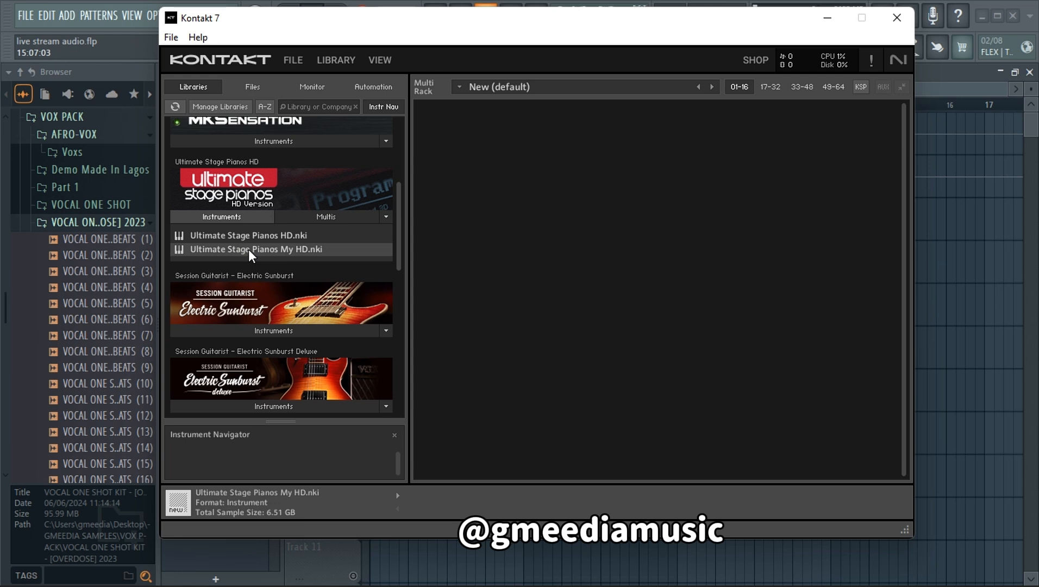
double_click(250, 250)
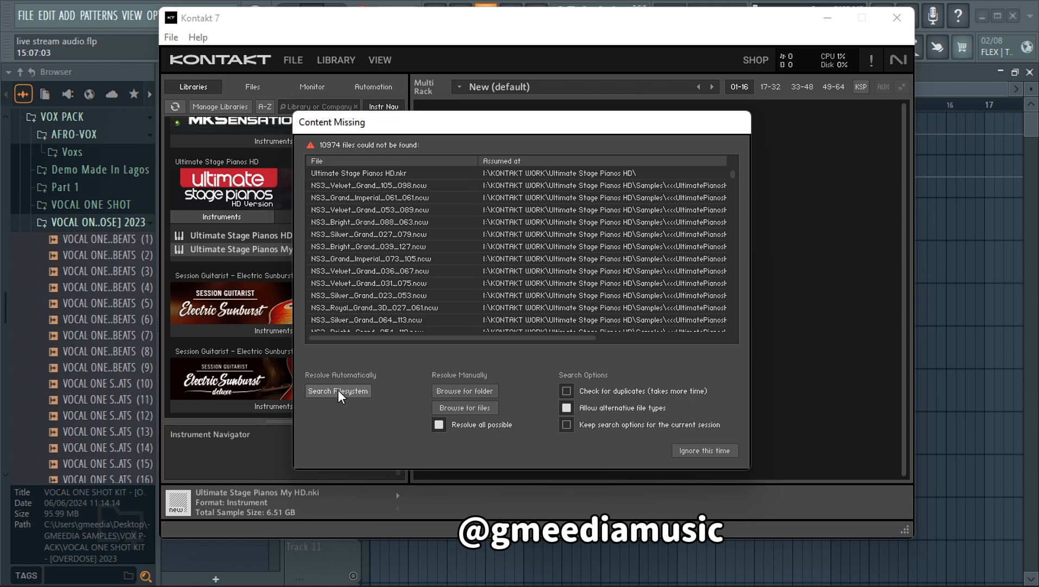
click(465, 391)
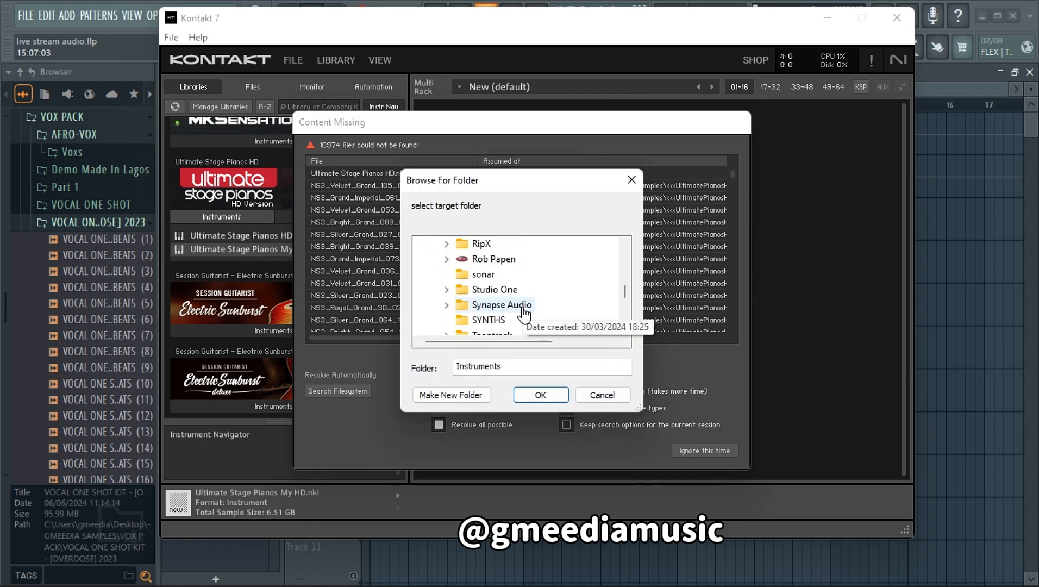
click(528, 248)
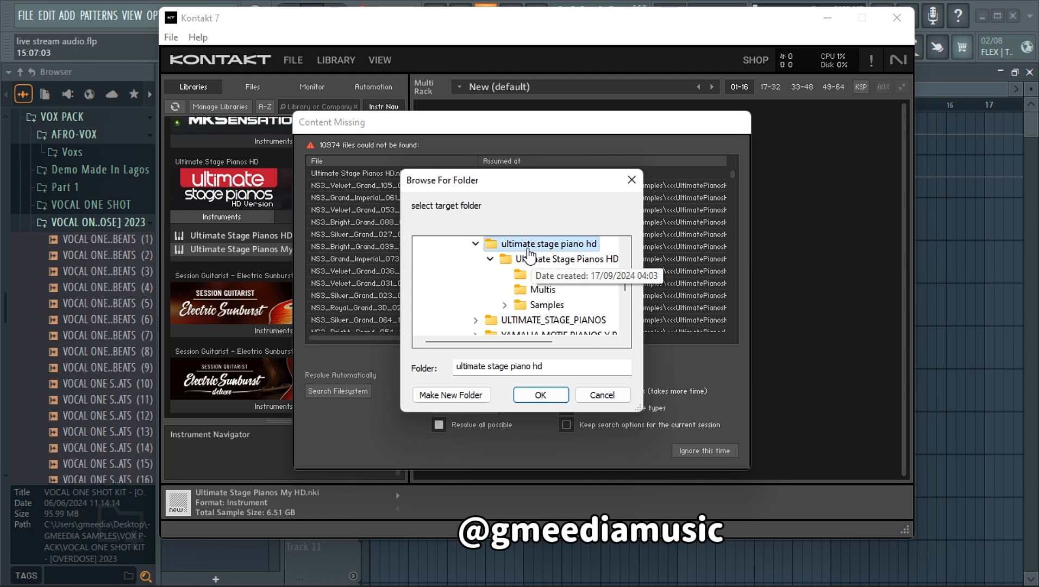
click(540, 396)
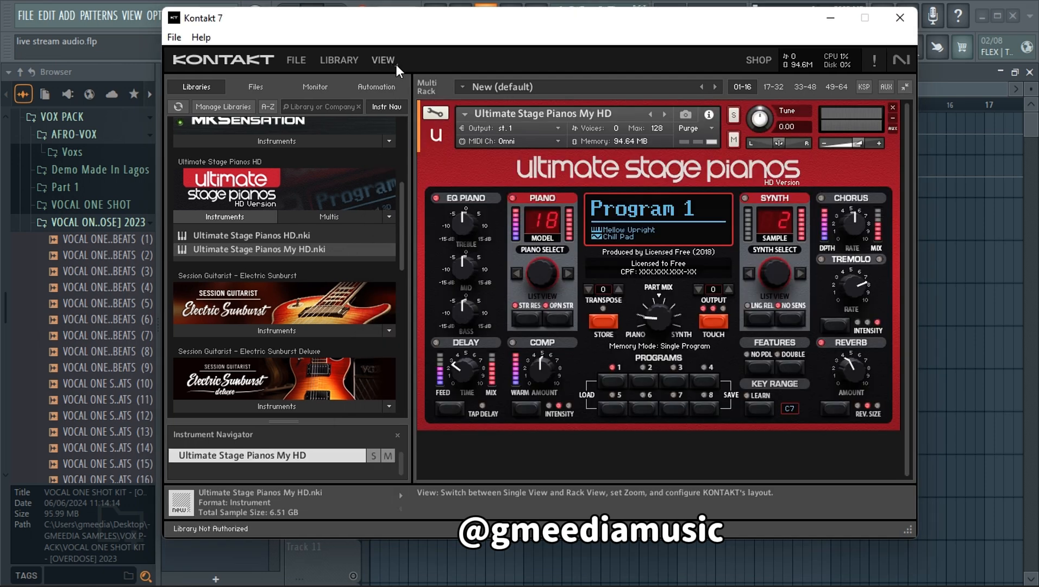
- Show the on-screen keyboard below the Ultimate Stage Pianos instrument and hide it again
click(390, 62)
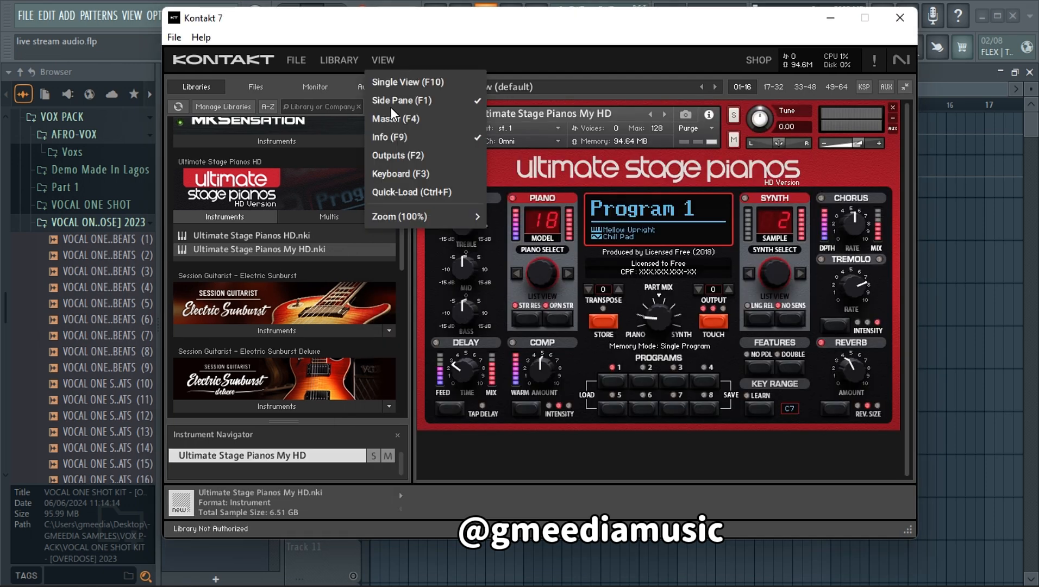
click(402, 174)
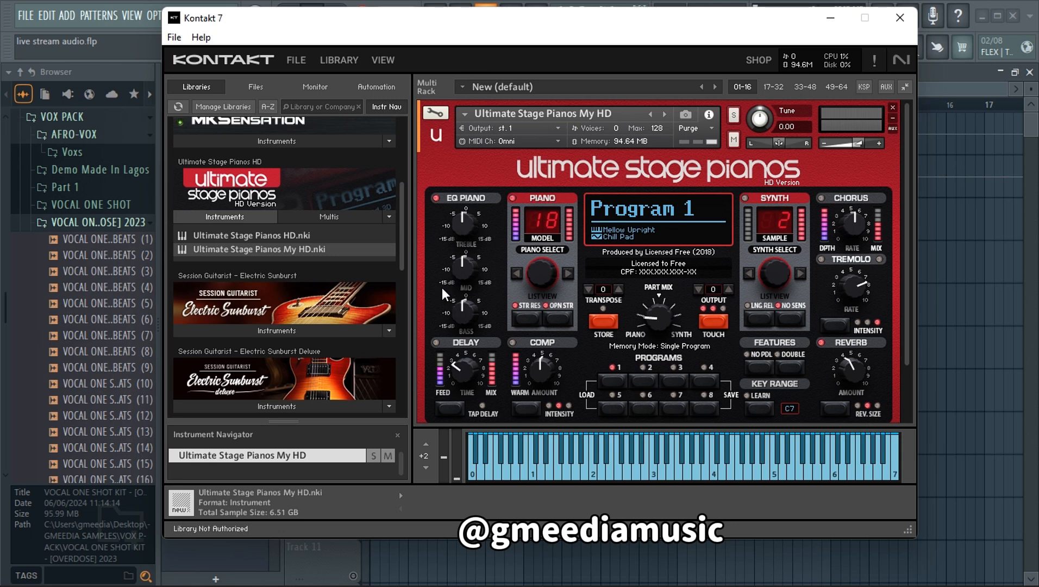
click(386, 52)
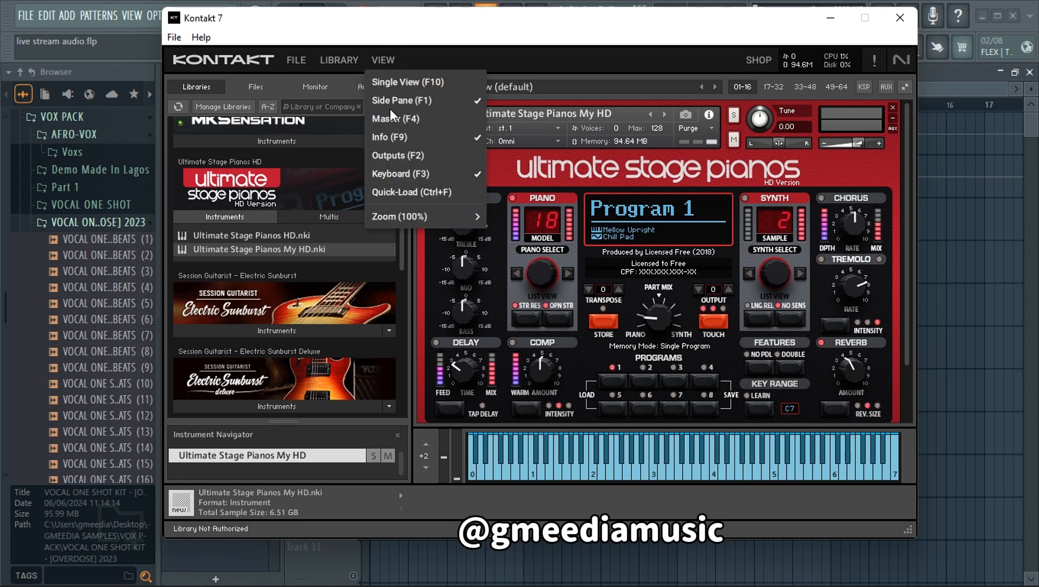
click(397, 179)
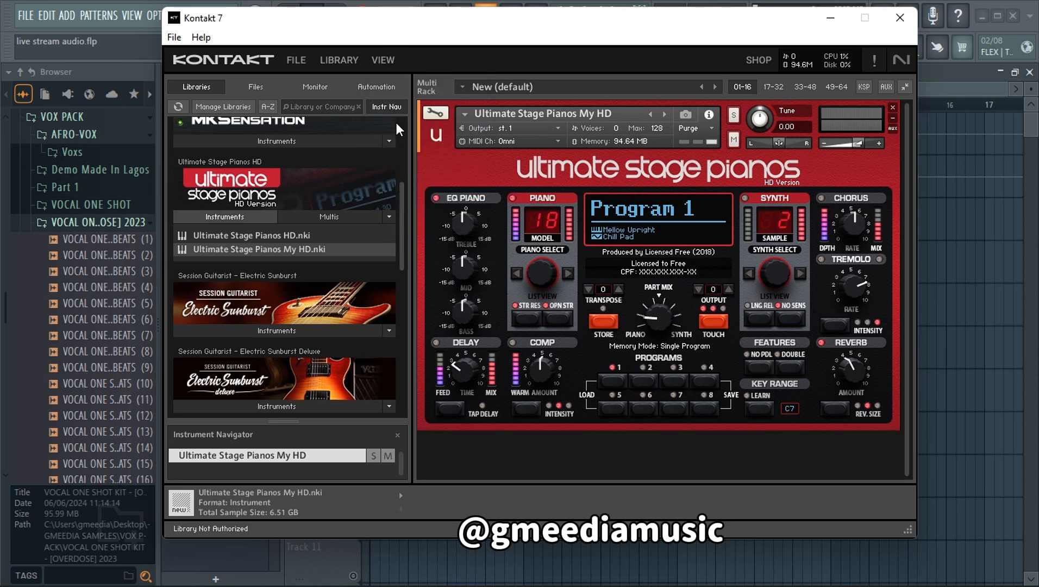
- Show and hide the Quick-Load browser, and turn off the Instrument Navigator below the library list
click(386, 54)
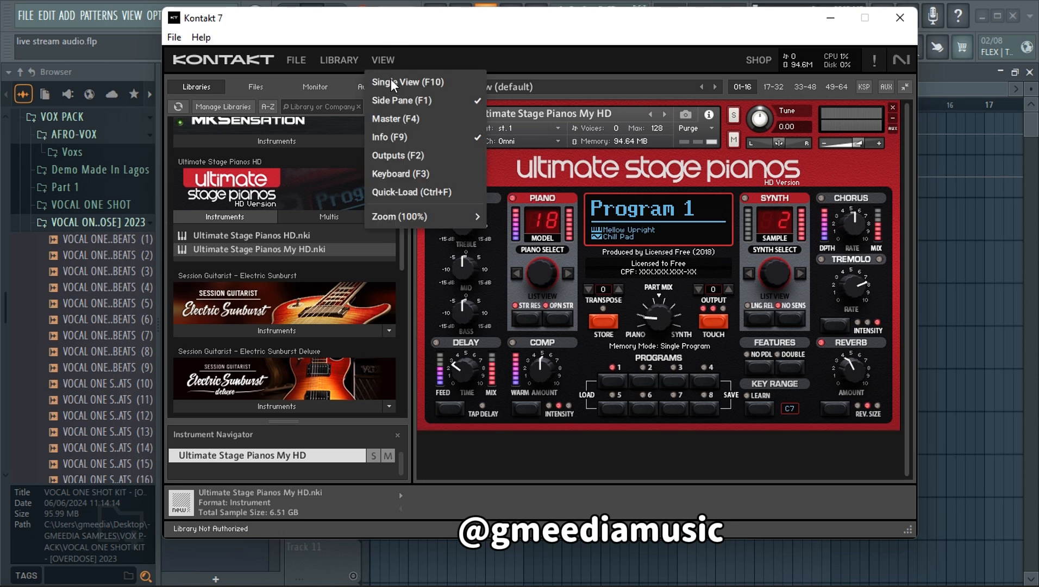
click(412, 196)
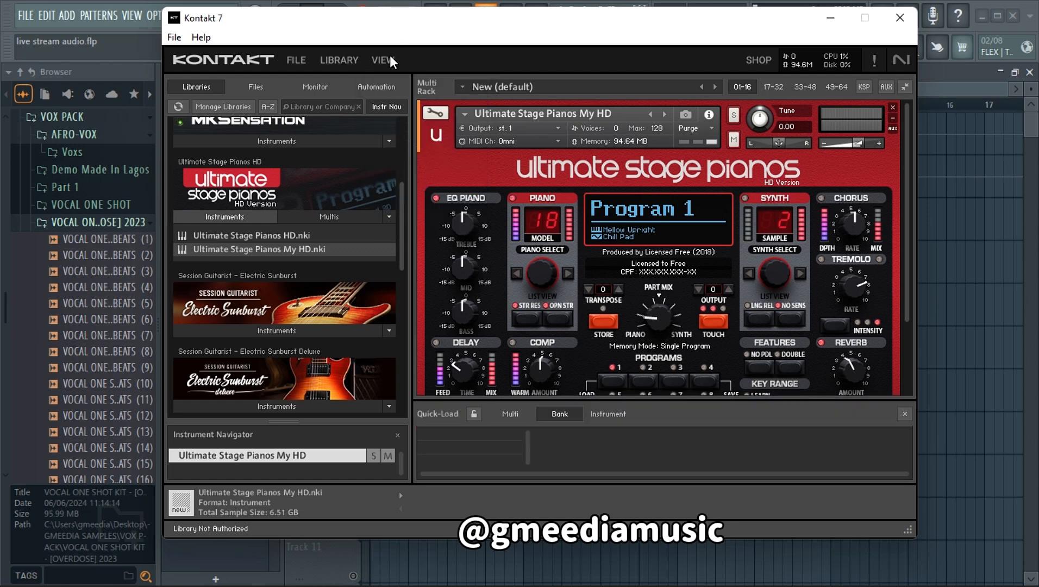
click(390, 55)
click(403, 196)
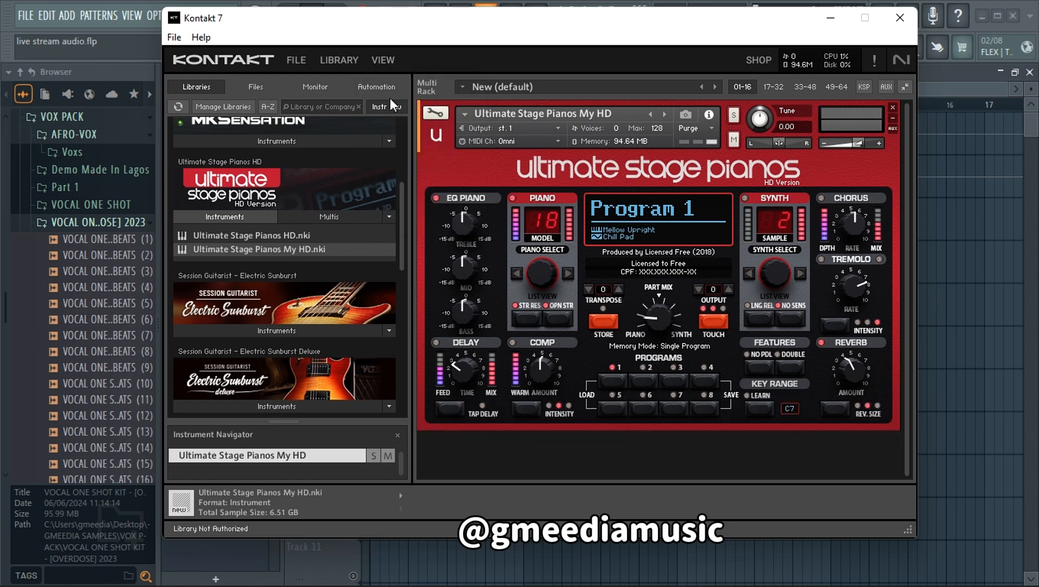
click(391, 105)
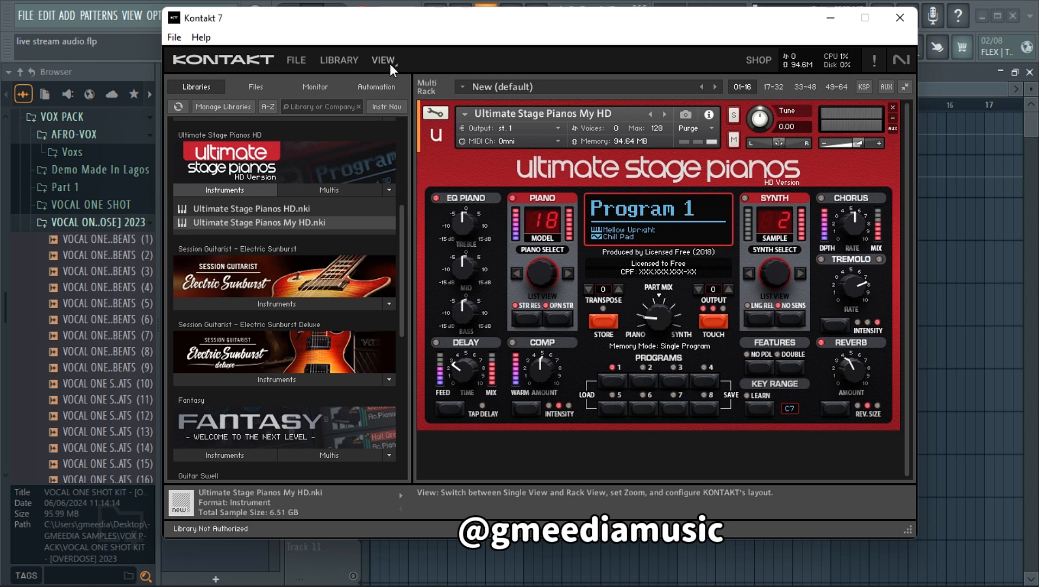
- Bring up Kontakt's virtual keyboard once more and remove it from the view
click(392, 65)
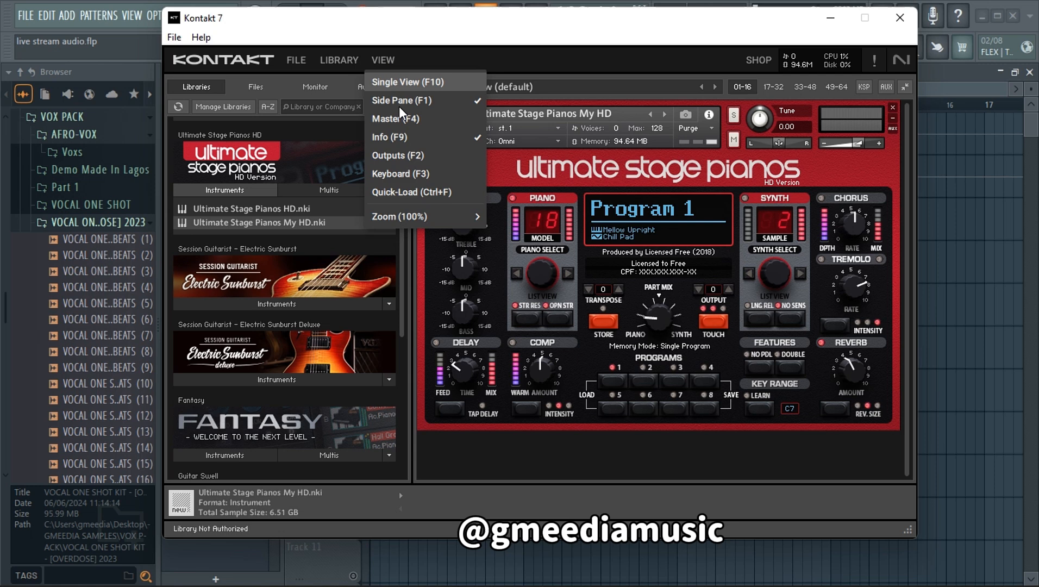
click(406, 175)
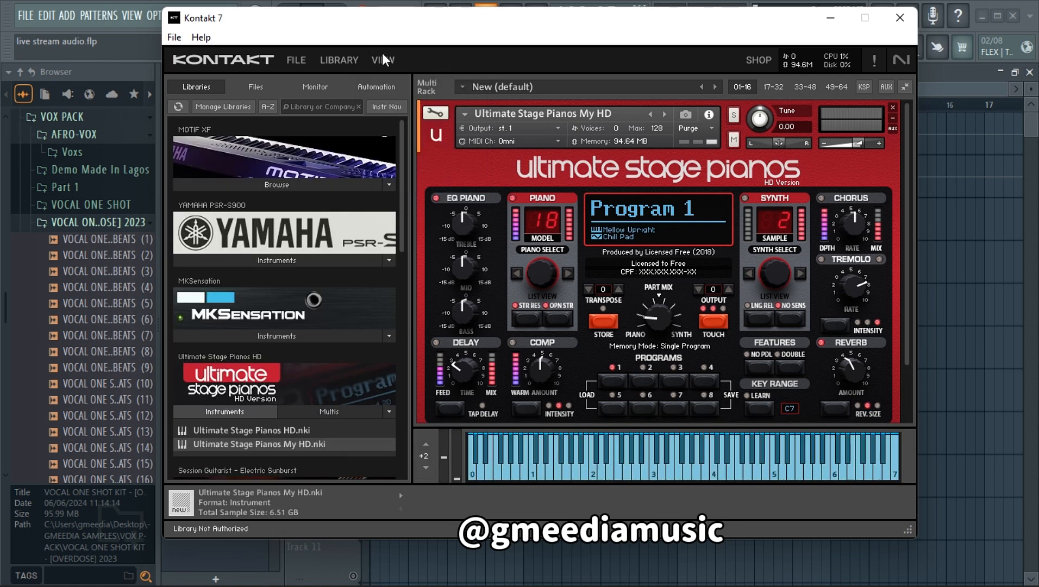
click(390, 63)
click(406, 179)
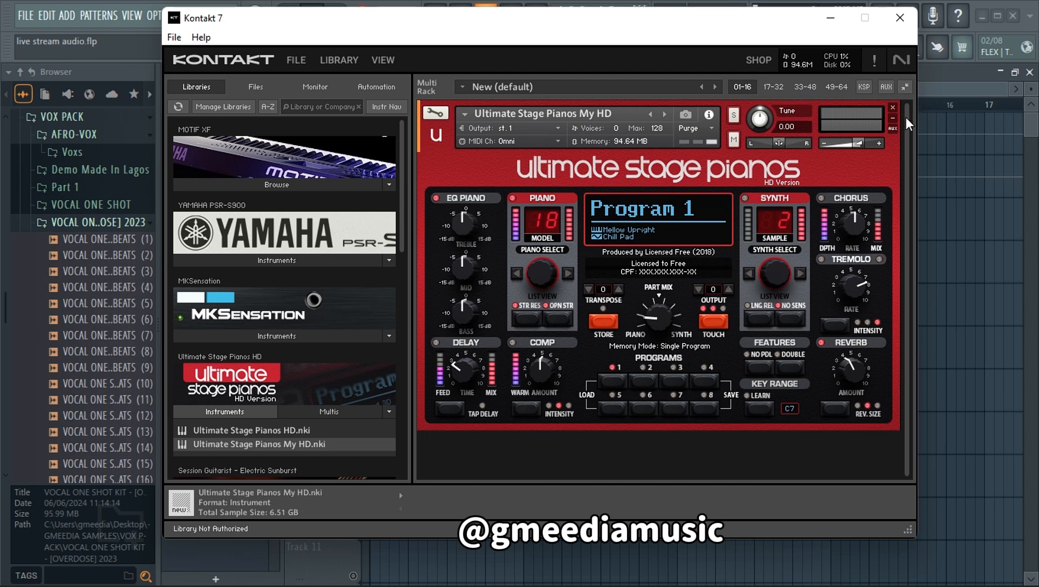
- Remove Ultimate Stage Pianos My HD without saving its changes and load FANTASY LIRAKEYS.nki from the Fantasy library
click(893, 107)
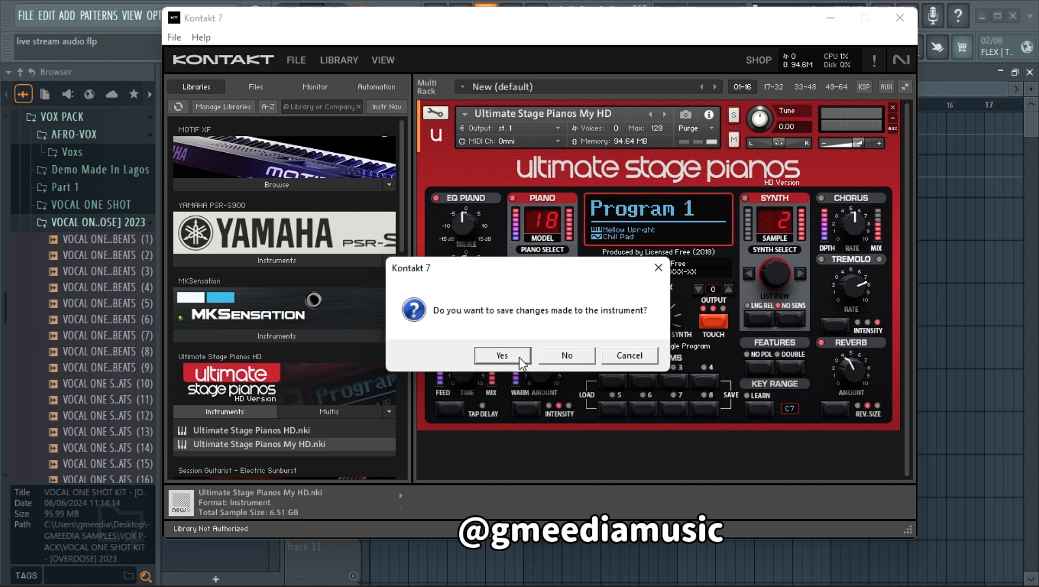
click(568, 354)
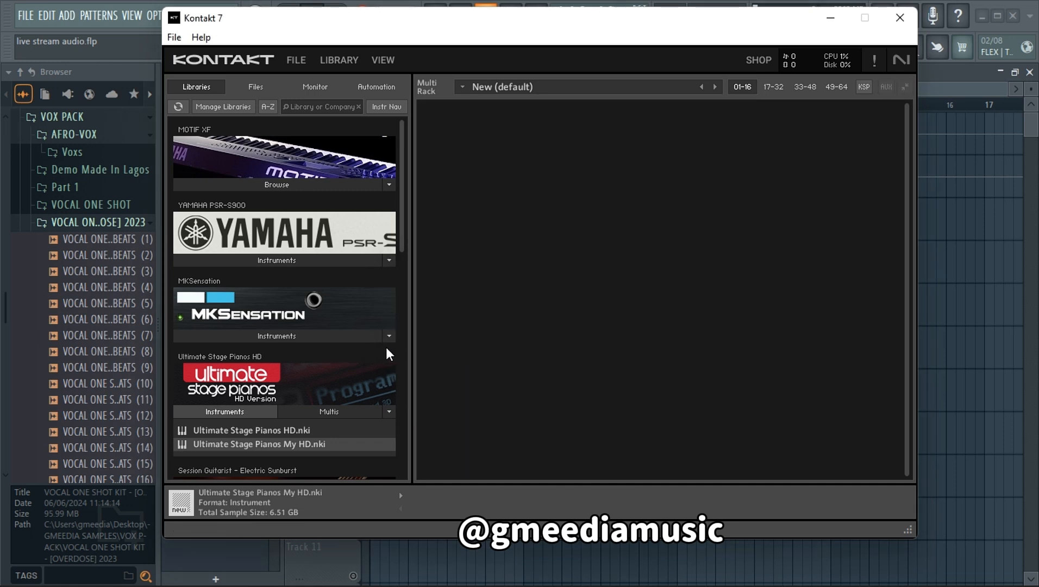
scroll(390, 349, down, 5)
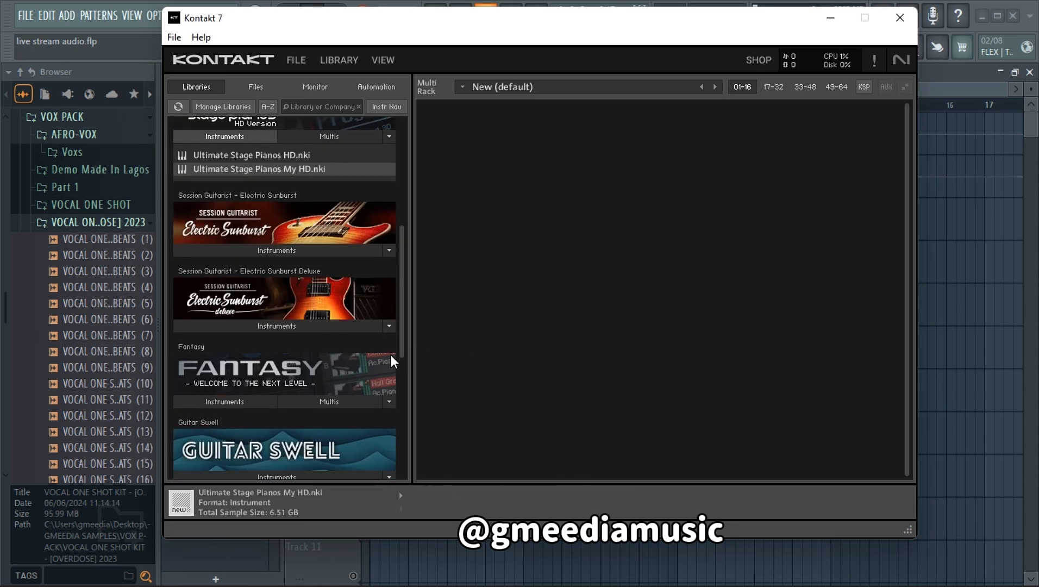
scroll(391, 355, down, 3)
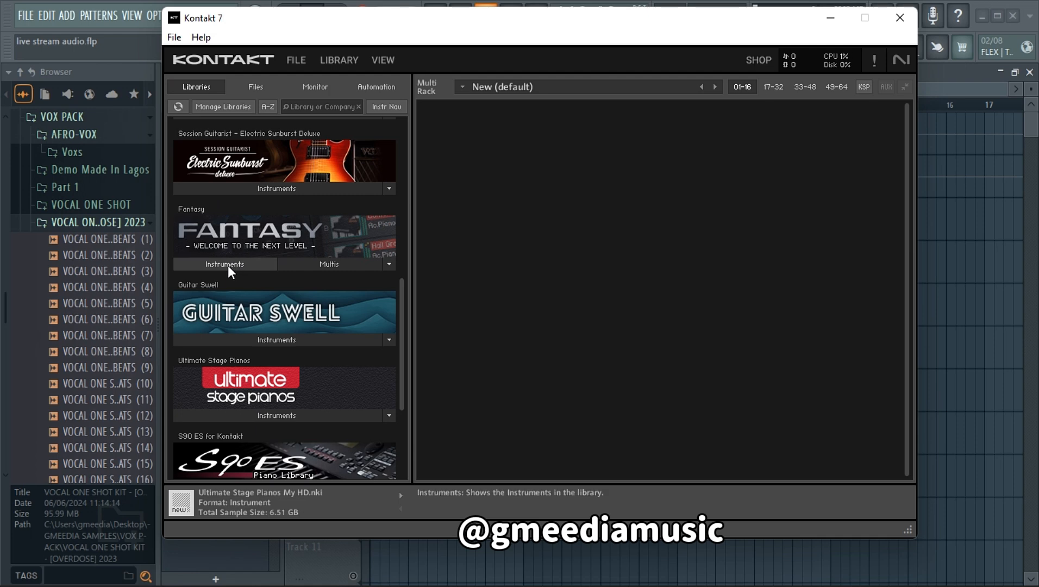
click(228, 266)
double_click(229, 283)
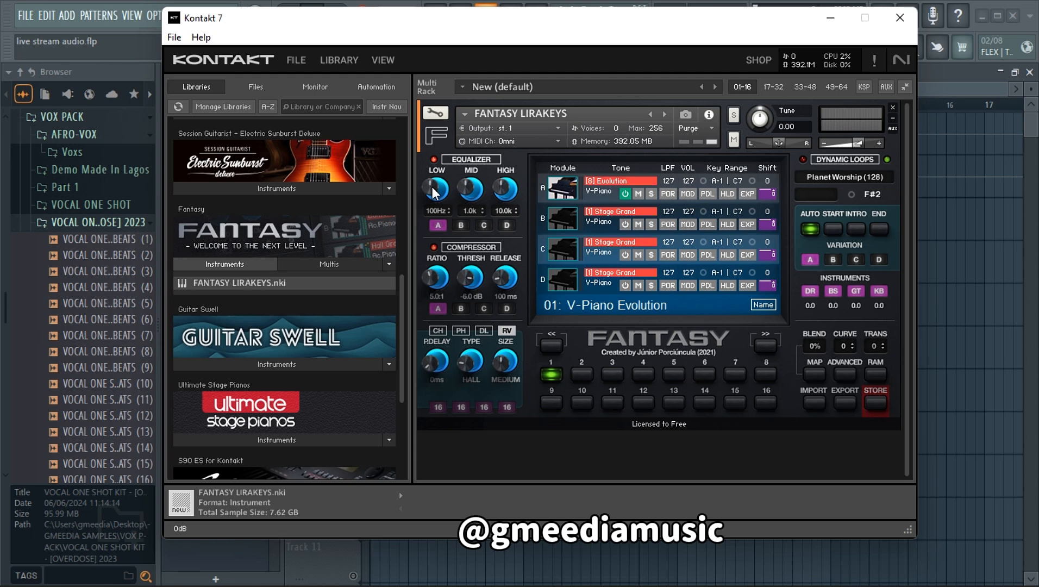
- Adjust the Low band of the Fantasy instrument's equalizer to 1 dB
drag(433, 187, 427, 204)
mouse_move(441, 190)
mouse_down()
mouse_move(442, 166)
mouse_move(441, 184)
mouse_up()
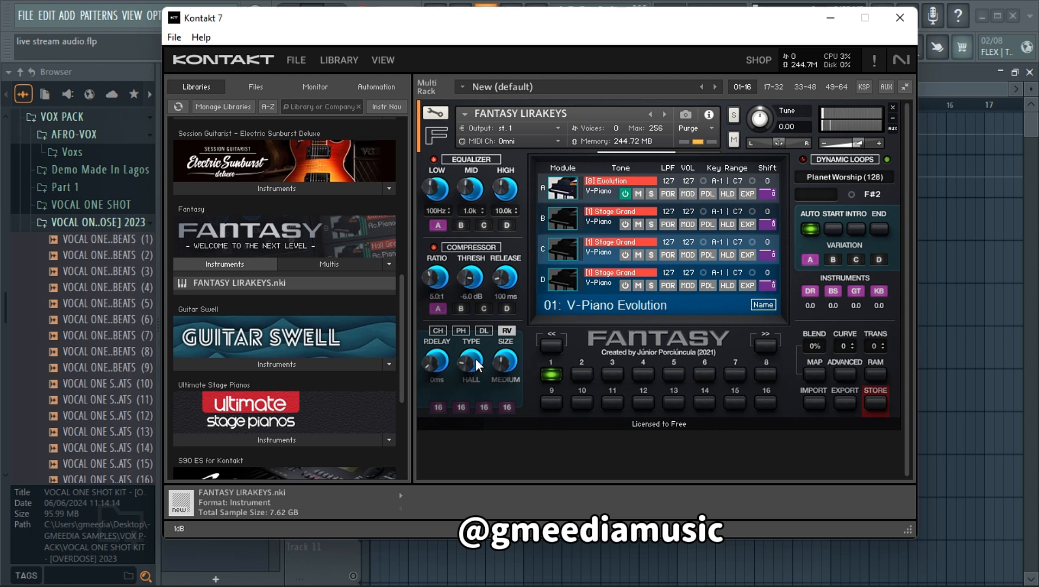
- Turn down the feedback in Fantasy's delay effect, return to its reverb settings, and adjust the instrument volume
click(483, 330)
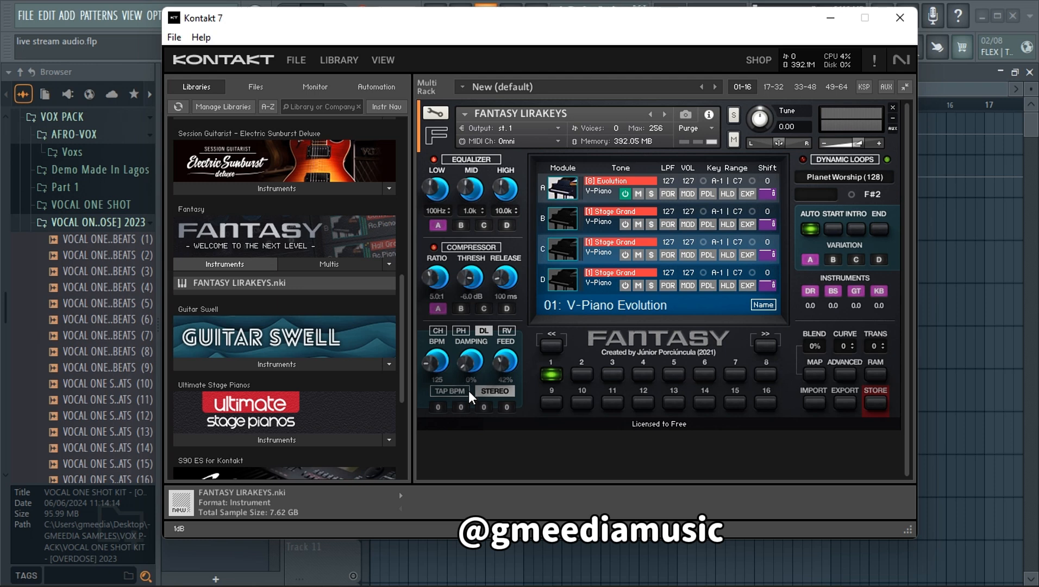
drag(503, 363, 503, 403)
click(509, 330)
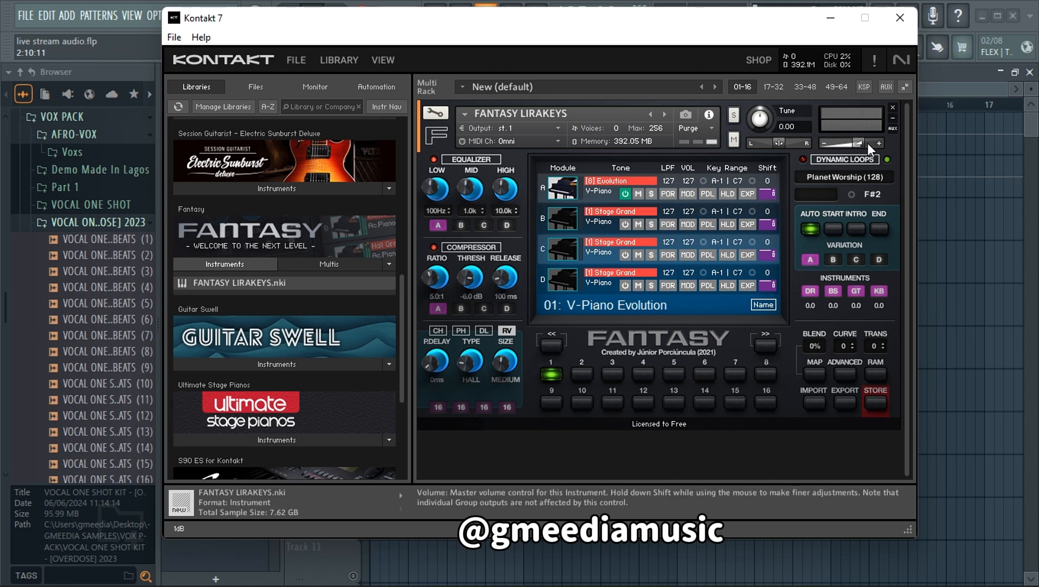
drag(867, 143, 852, 140)
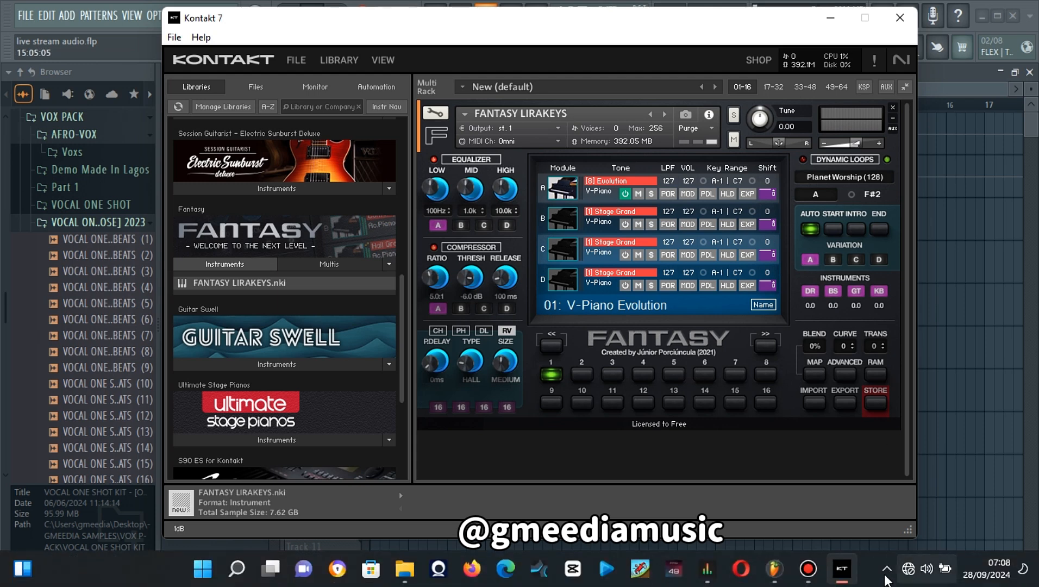
- Open the Options dialog, view the Interface settings, and set the Engine's standalone multiprocessor support to Off
mouse_move(856, 576)
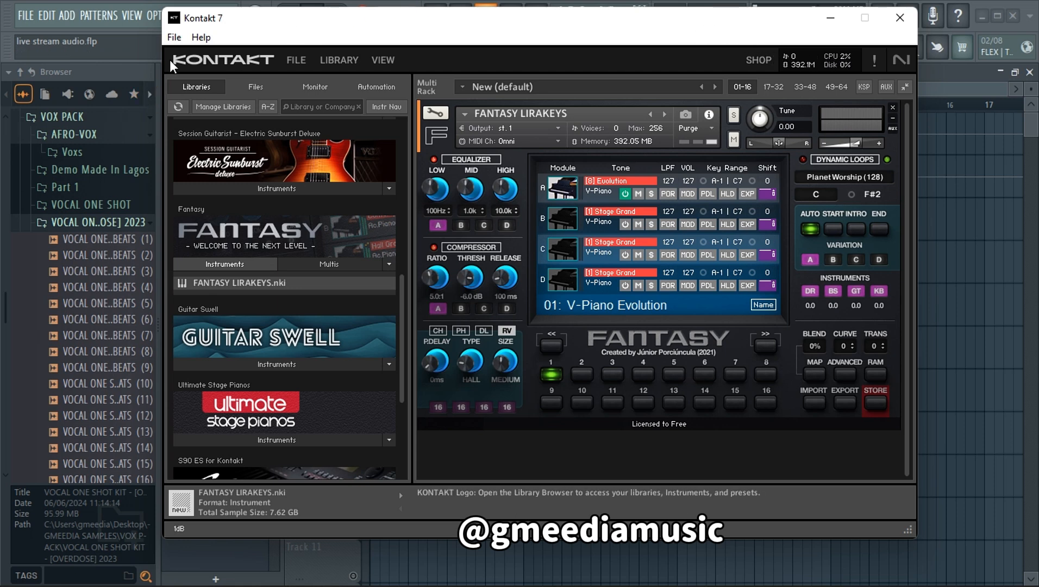
click(168, 39)
click(194, 52)
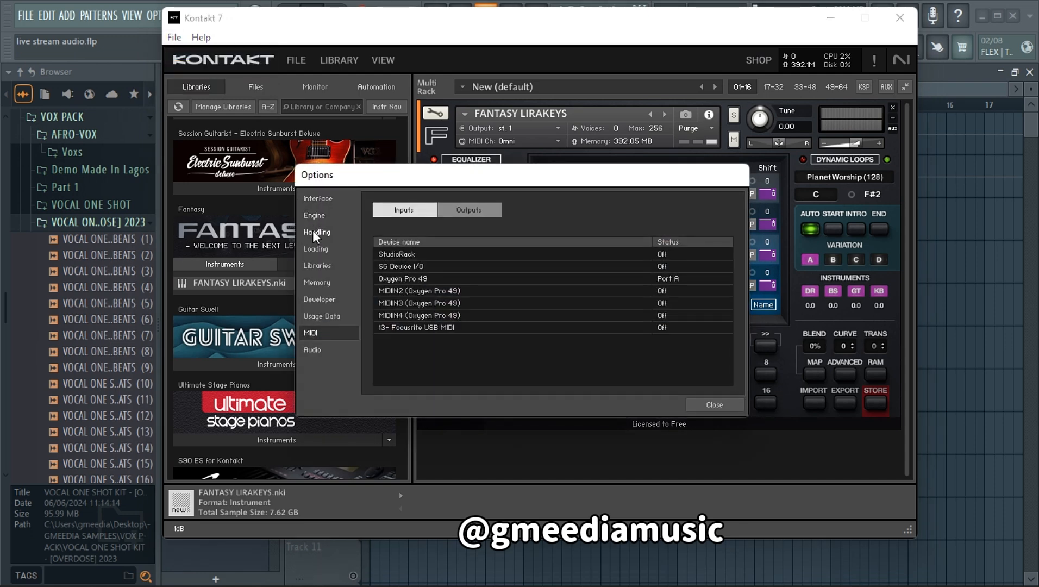
click(327, 198)
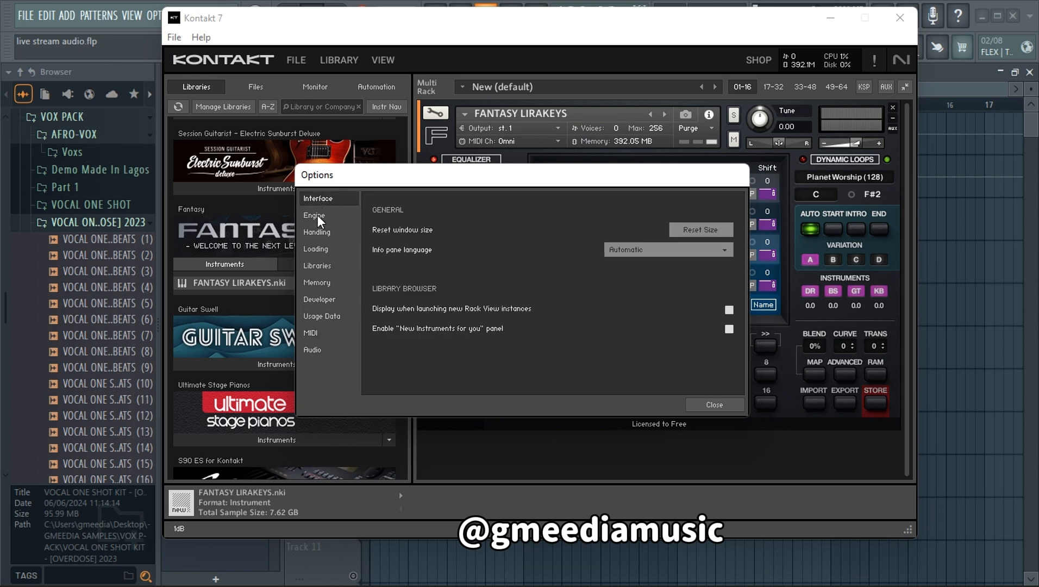
click(314, 214)
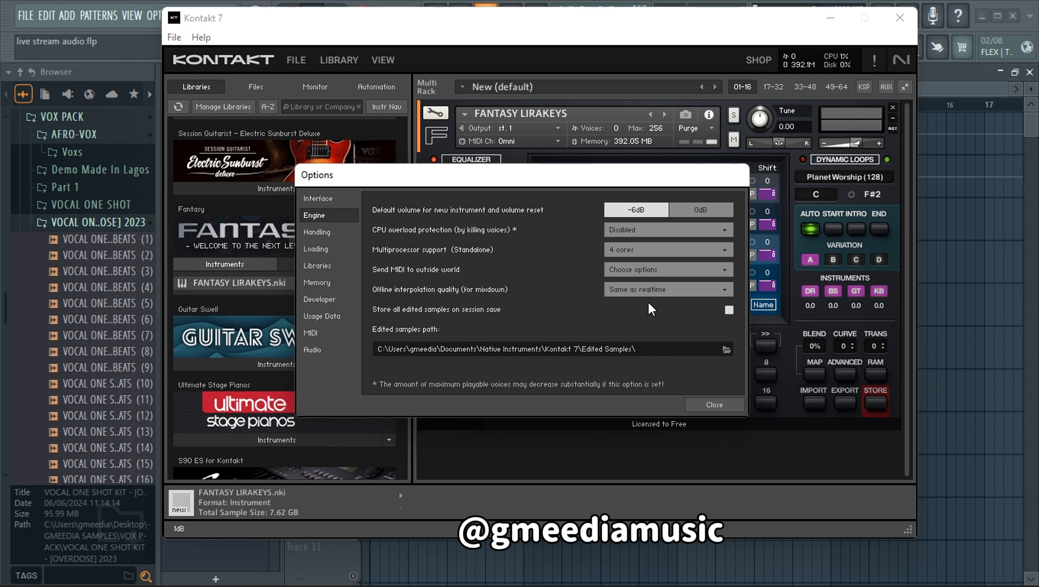
click(649, 250)
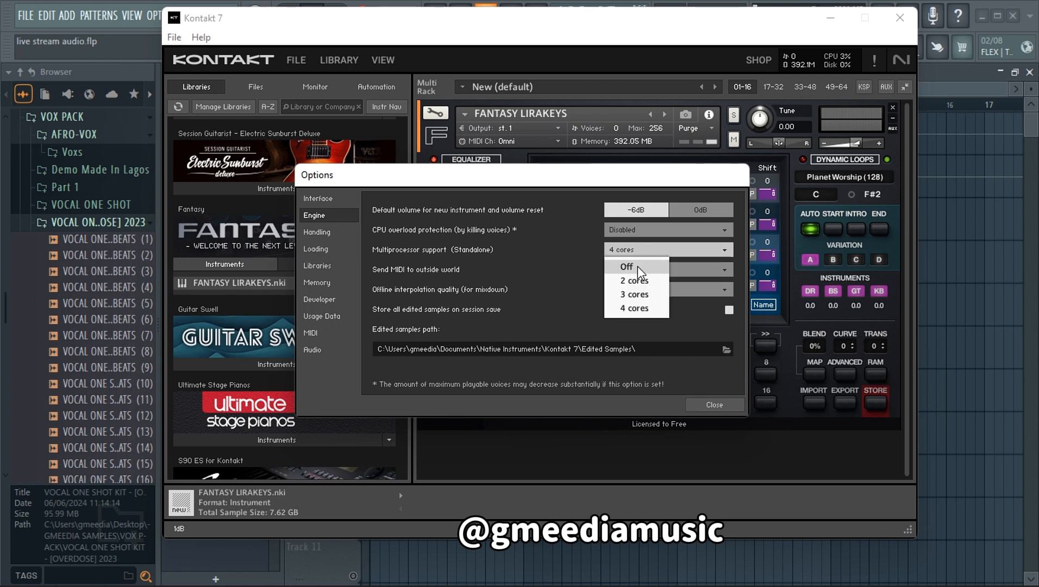
click(638, 265)
click(635, 357)
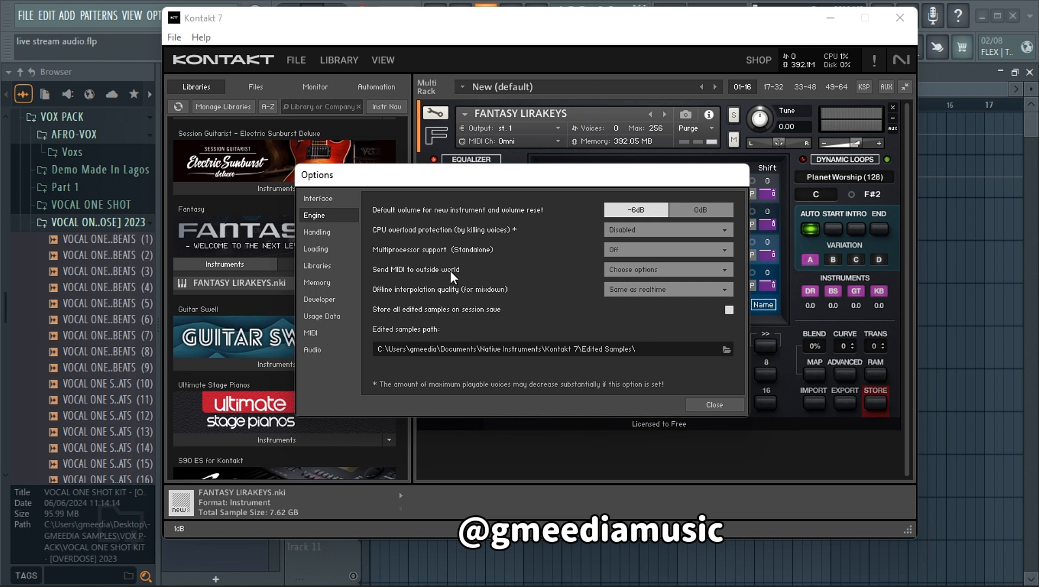
- Review the Engine choices for sending MIDI to the outside world and for offline interpolation quality
click(654, 271)
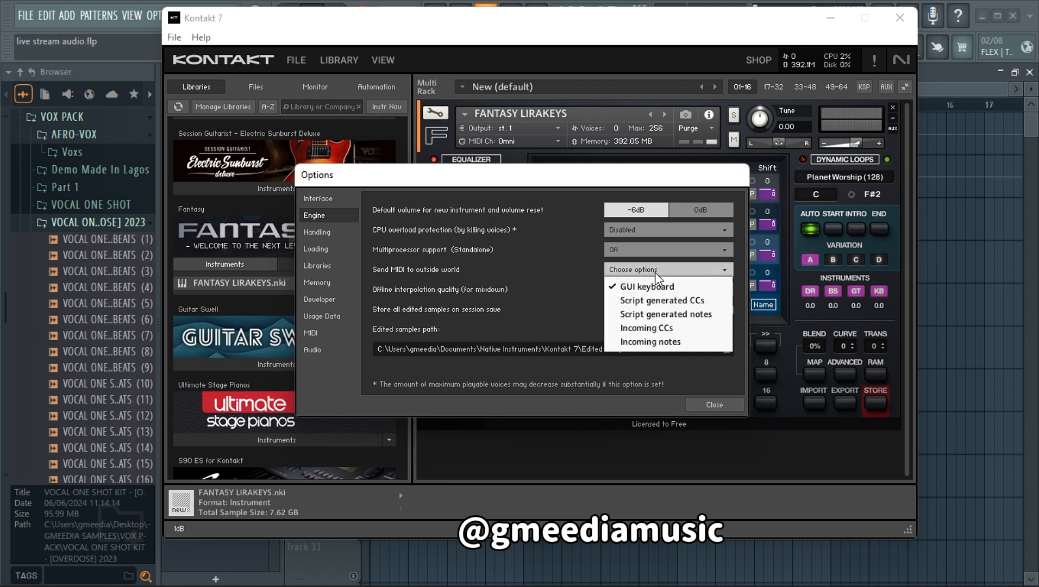
click(538, 266)
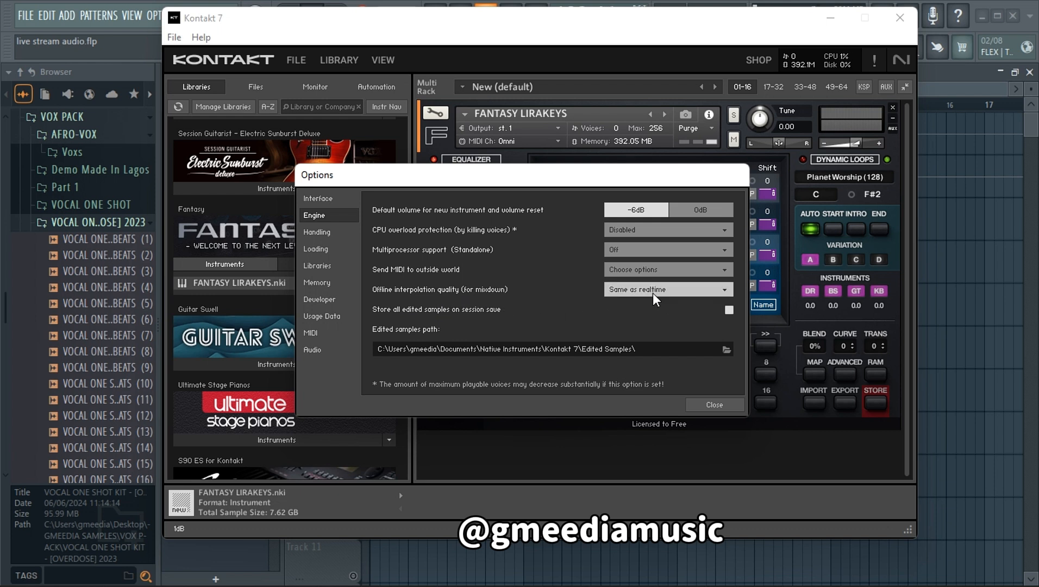
click(667, 291)
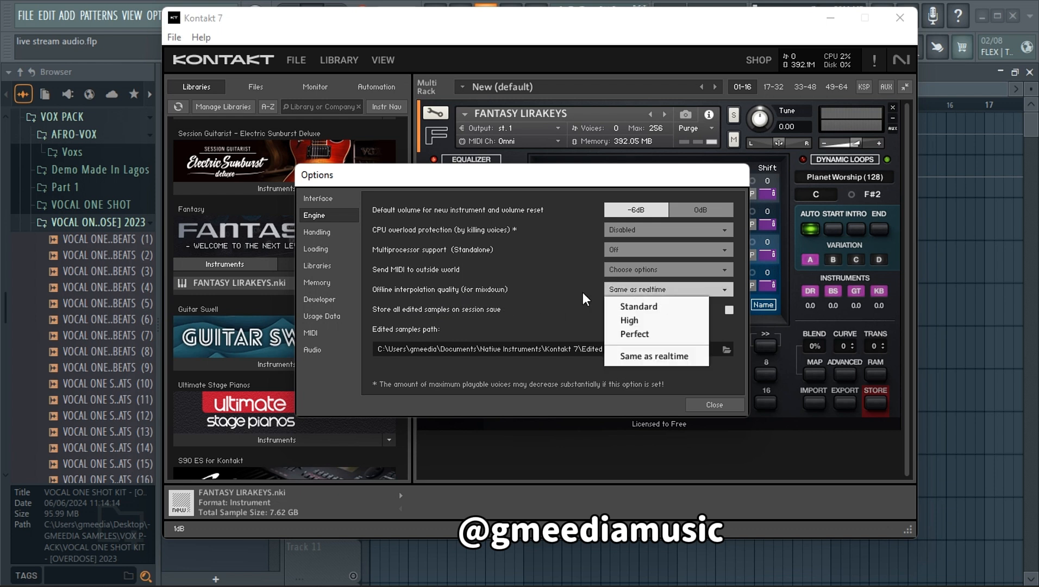
click(567, 299)
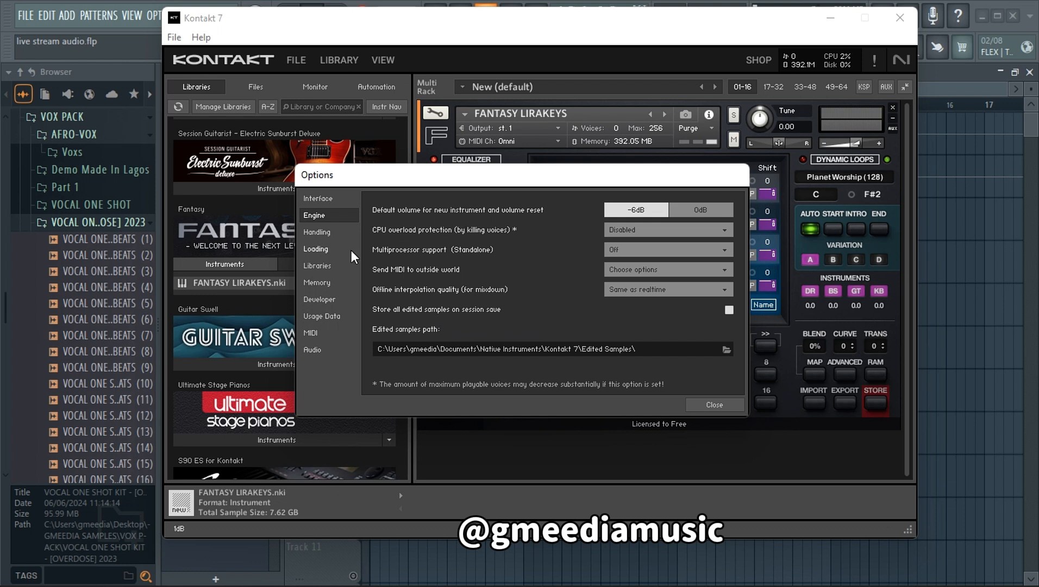
- Review the Handling, Loading, Libraries, Memory, Developer and Usage Data options, and close the Options dialog
click(331, 231)
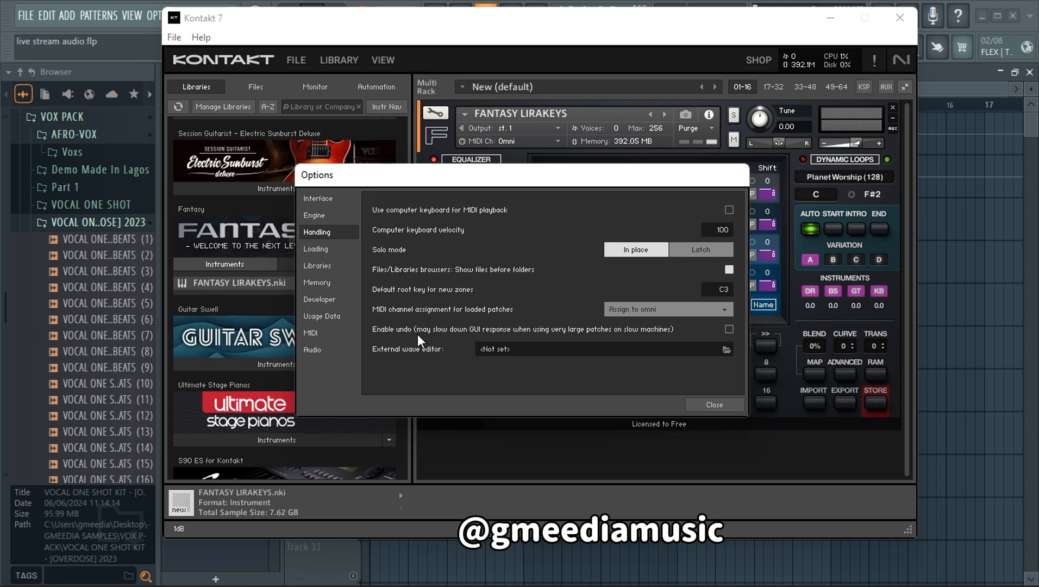
click(337, 249)
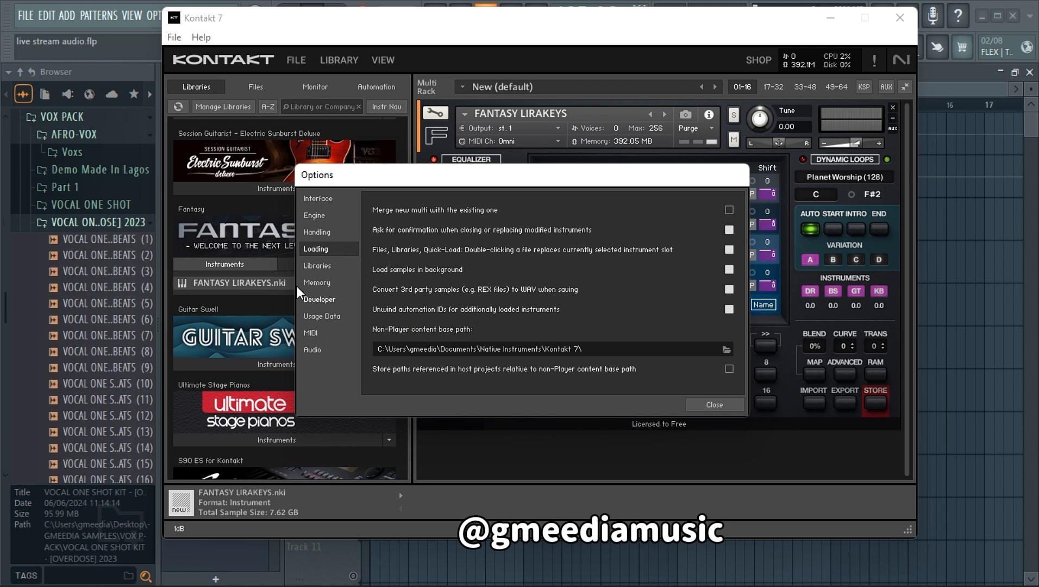
click(319, 266)
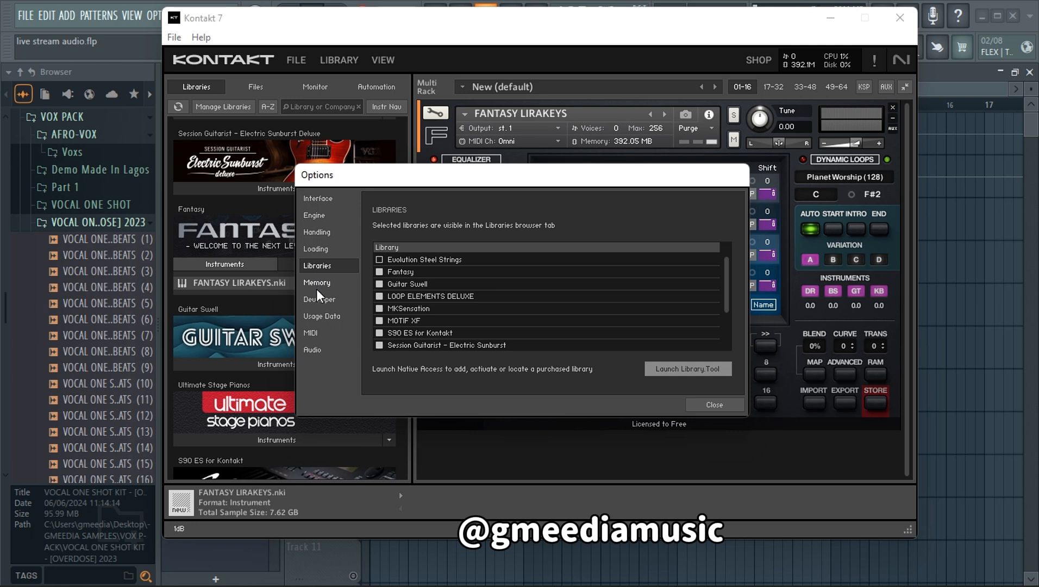
click(321, 284)
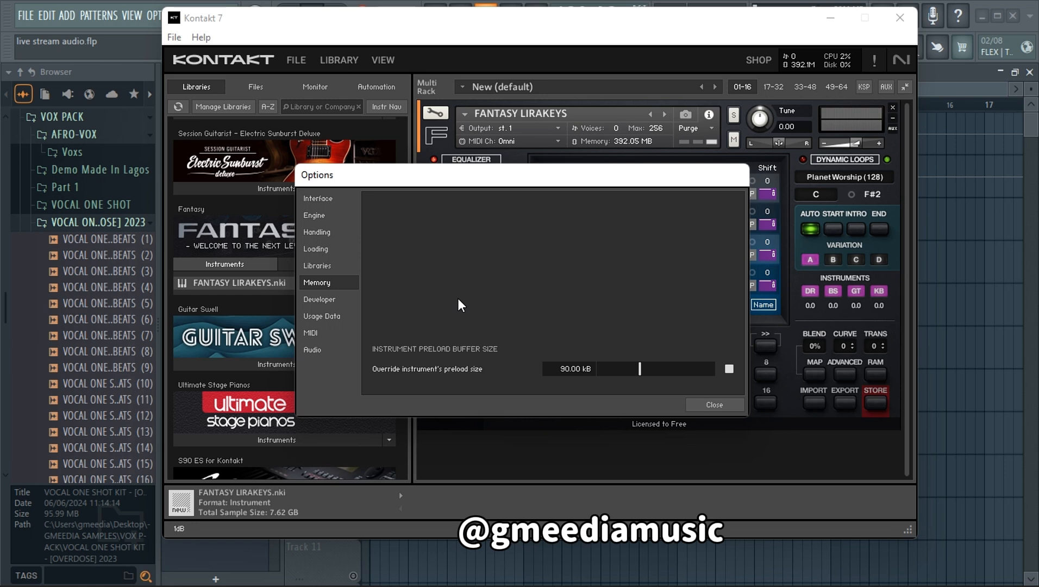
click(316, 300)
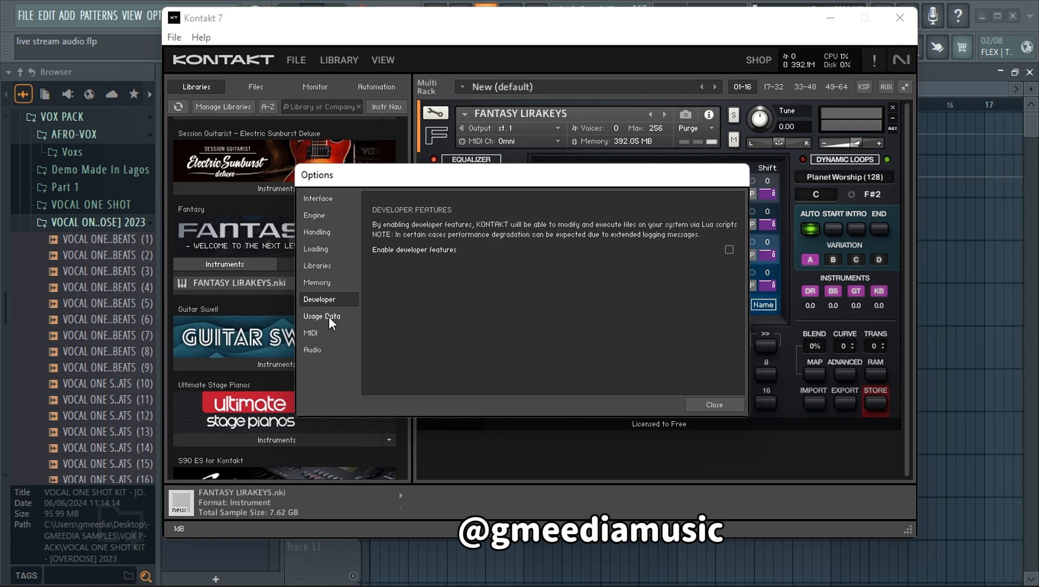
click(329, 317)
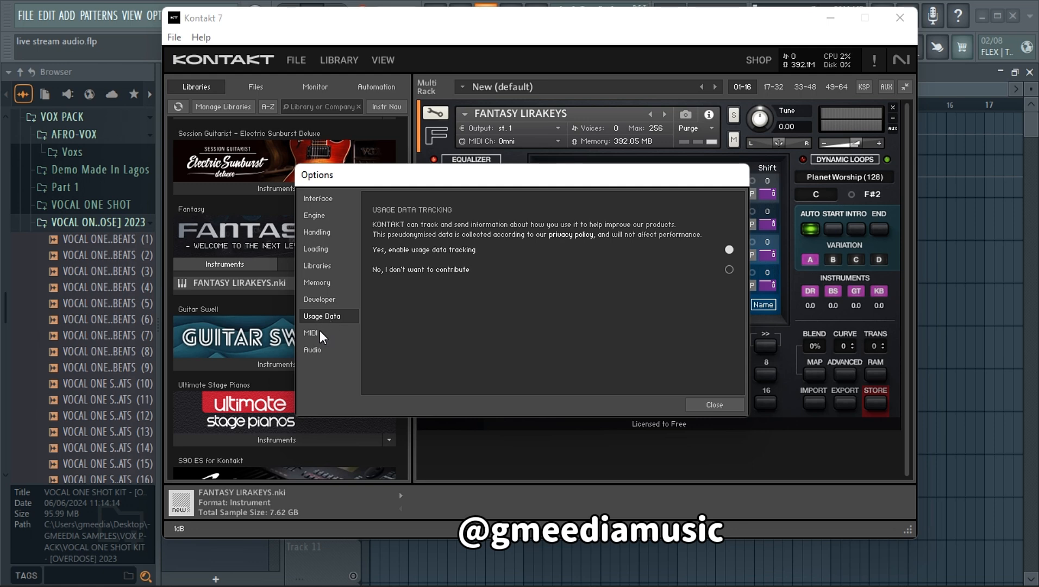
click(722, 406)
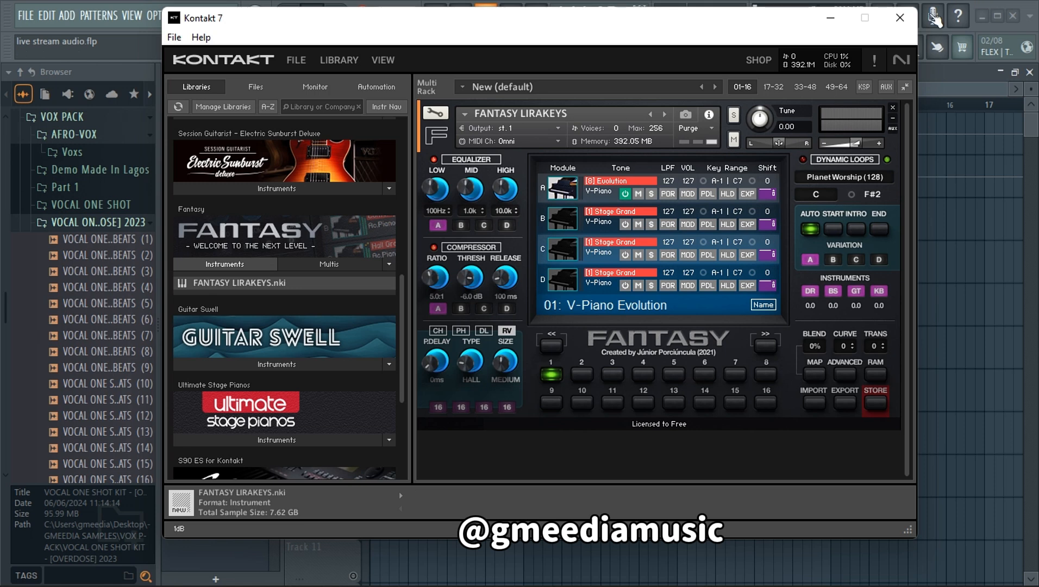
- Close standalone Kontakt 7, switch to FL Studio and open its audio settings to check the Focusrite USB ASIO device
click(900, 18)
click(168, 16)
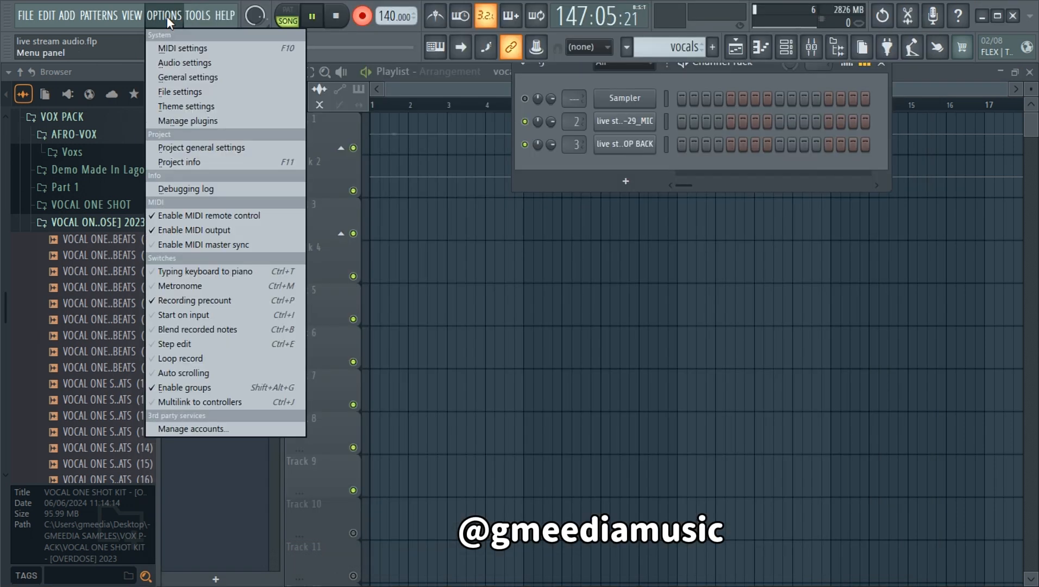
click(183, 60)
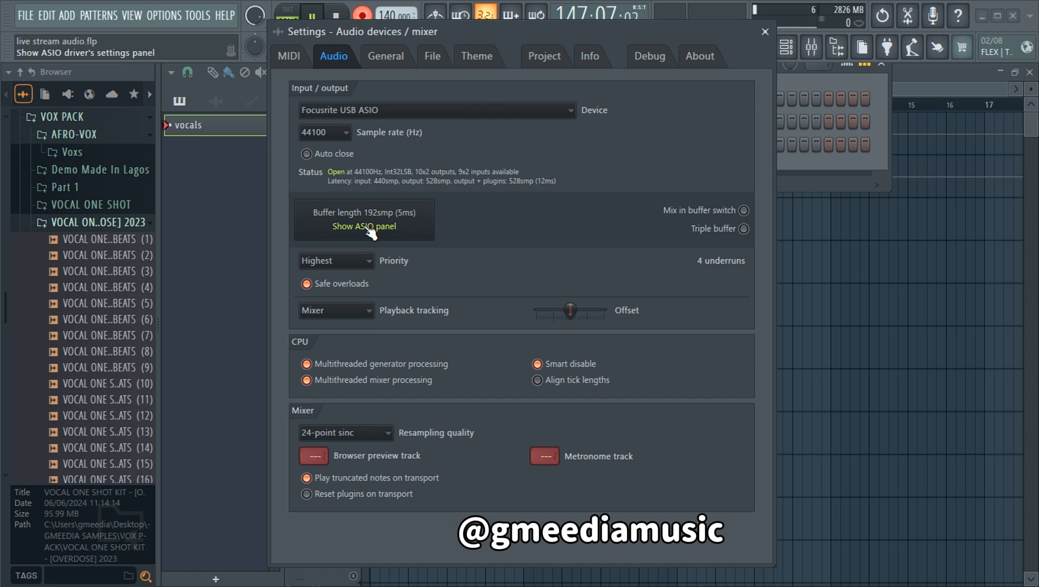
- Enable the Oxygen Pro 49 as a MIDI input device, check its other MIDI ports, and close the settings
click(291, 57)
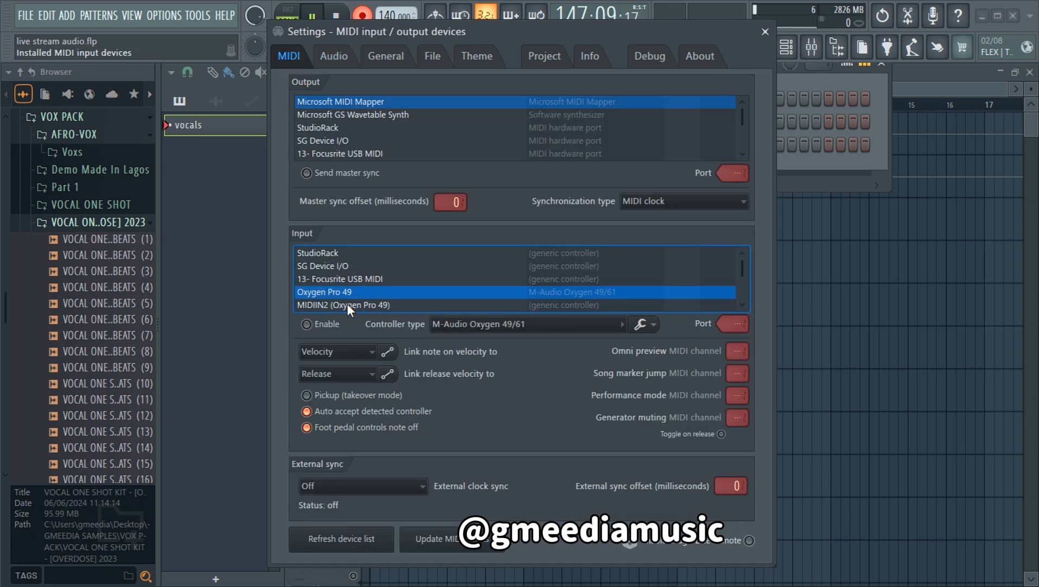
click(314, 325)
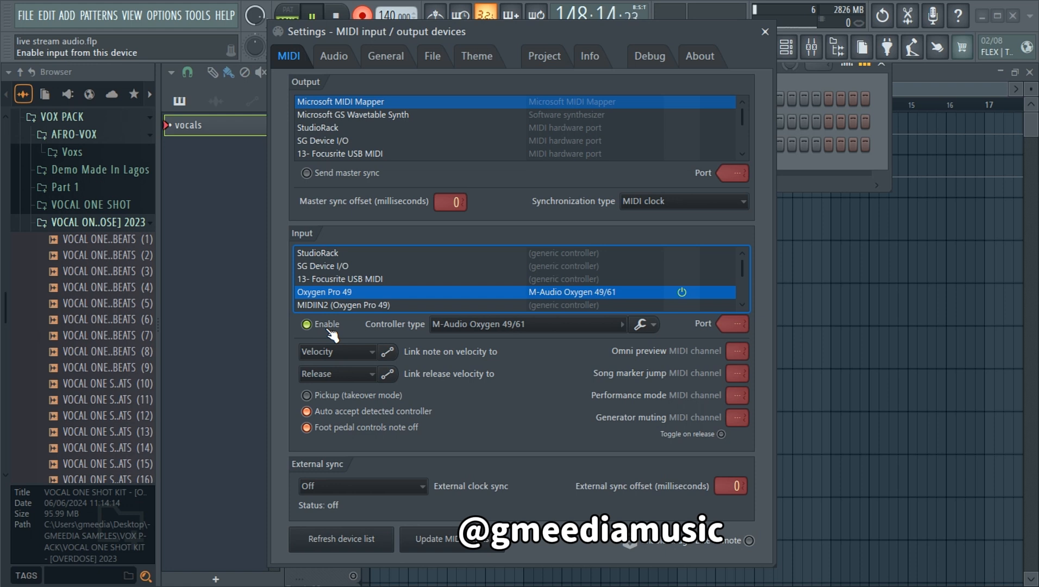
scroll(409, 283, down, 3)
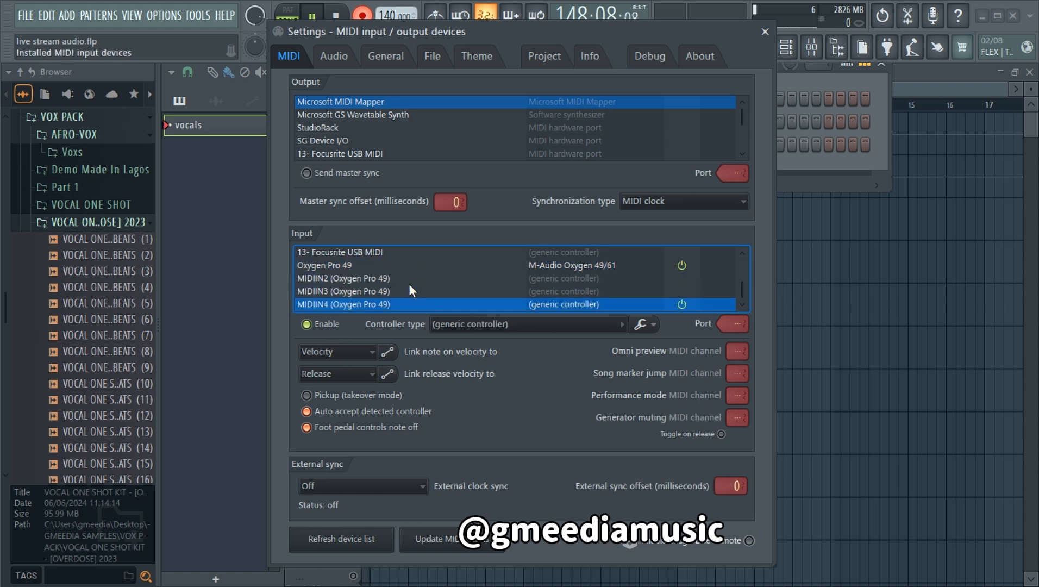
click(342, 293)
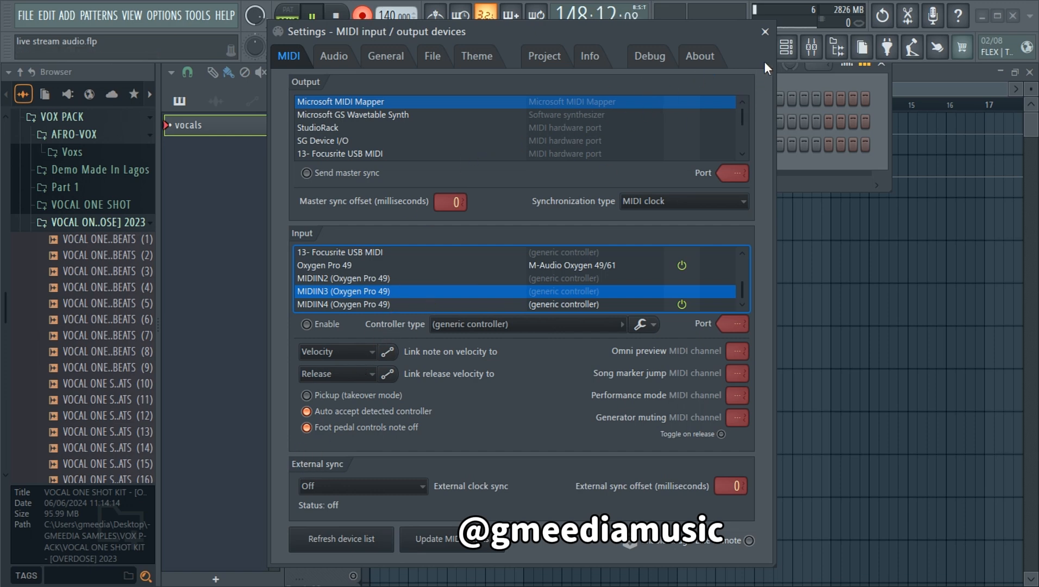
click(766, 31)
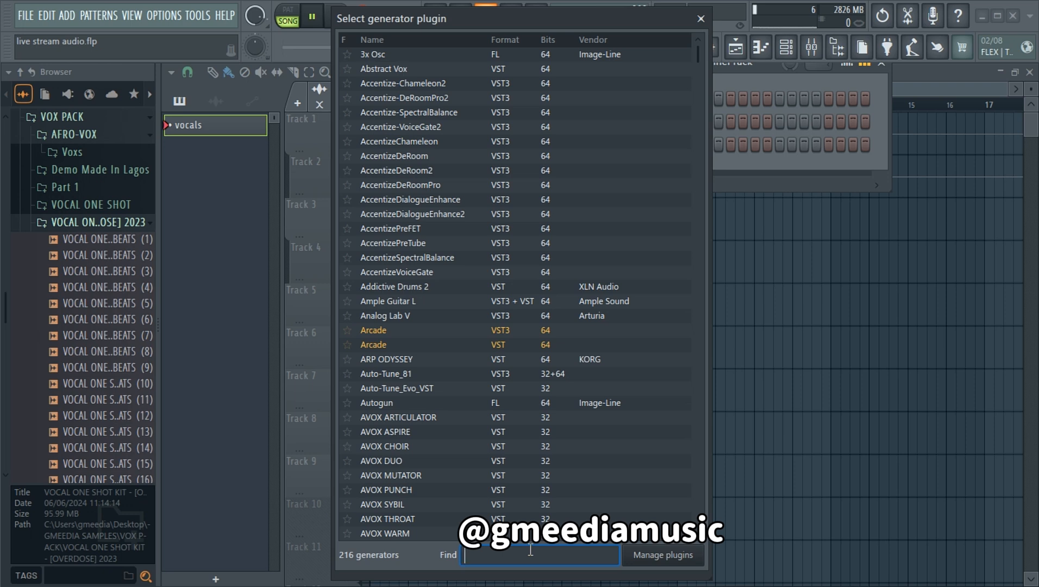
- Find Kontakt 7 among the generator plugins, add it to the project, and close its library browser overlay
text(k)
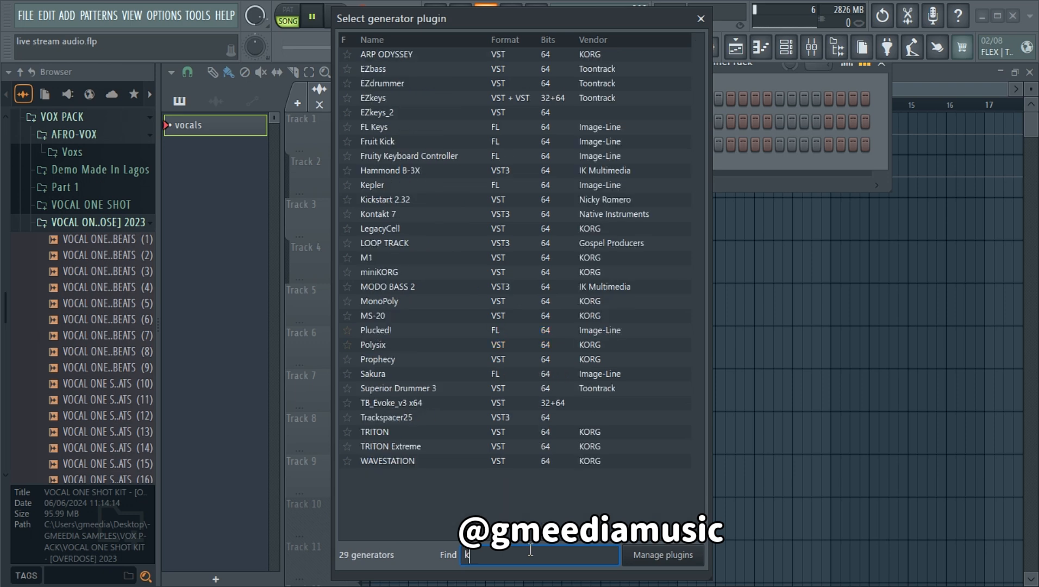
text(ontak)
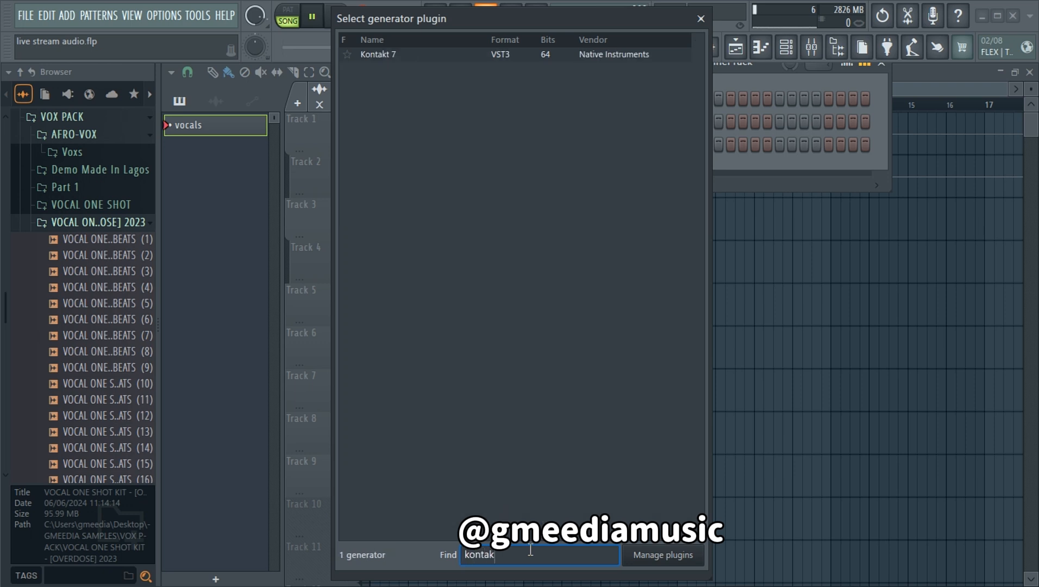
click(414, 57)
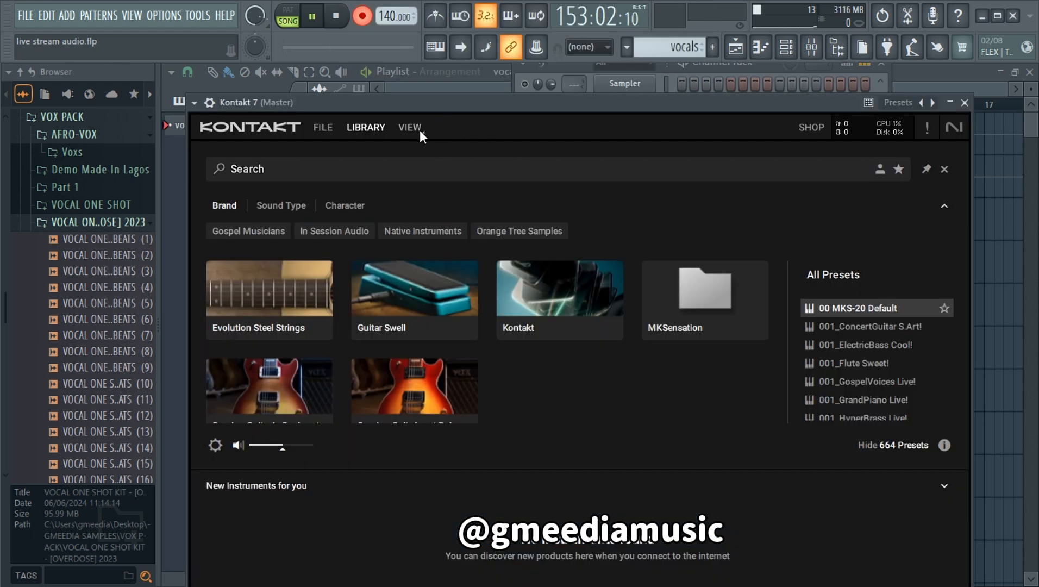
click(945, 169)
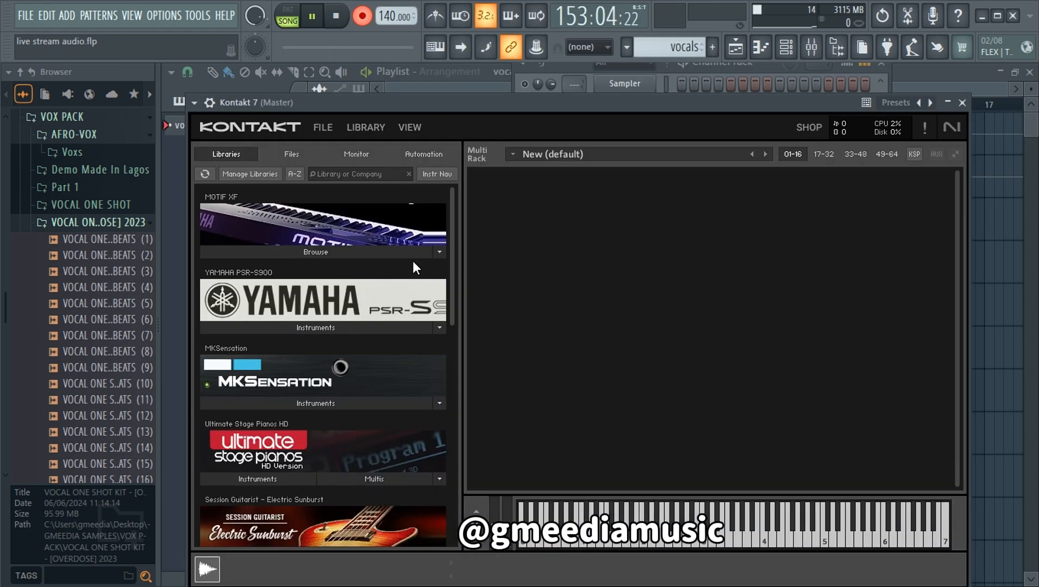
- Load 00 MKS-20 Default.nki from the MKSensation library's instruments
scroll(452, 277, down, 3)
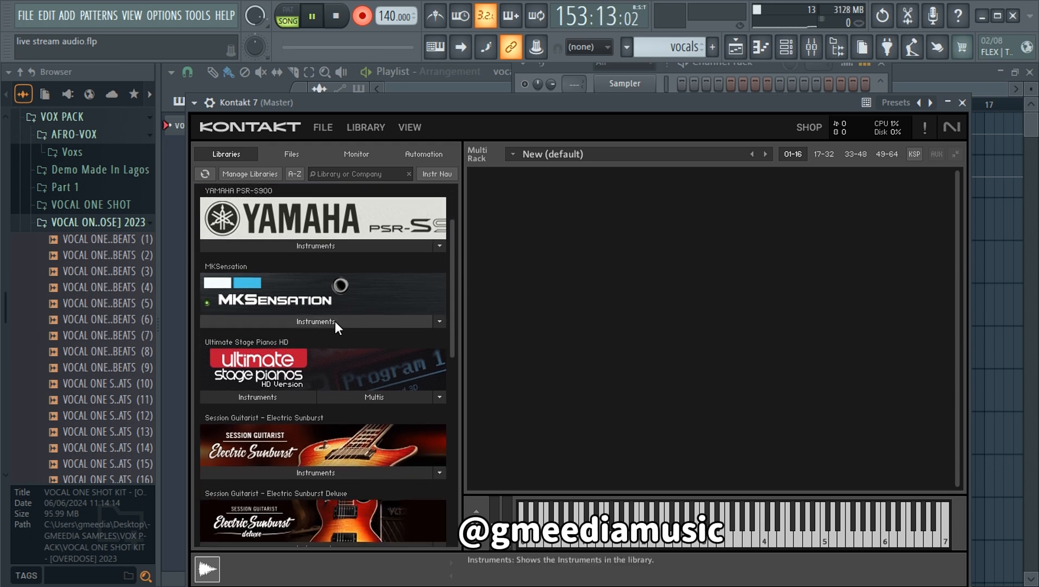
click(335, 322)
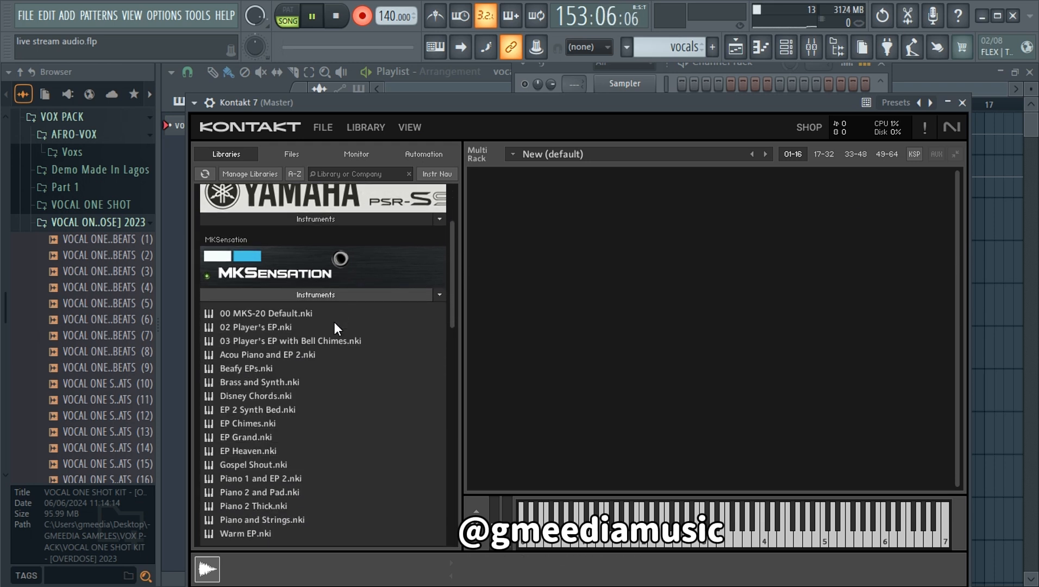
double_click(285, 312)
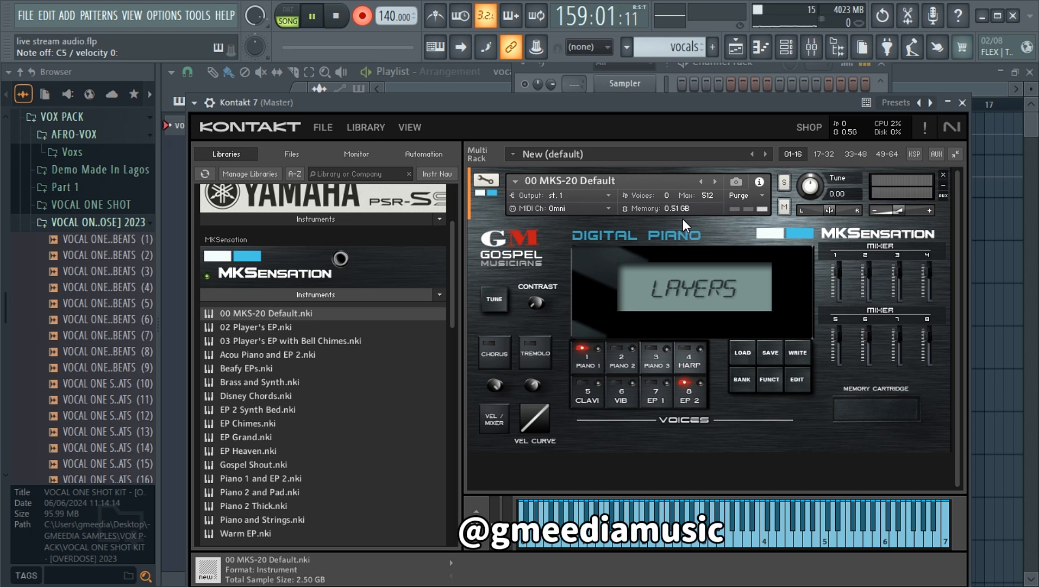
- Open the Kontakt plugin's Options, review the Memory, Handling and Engine settings including VST3 multiprocessor support, and close the dialog
click(333, 126)
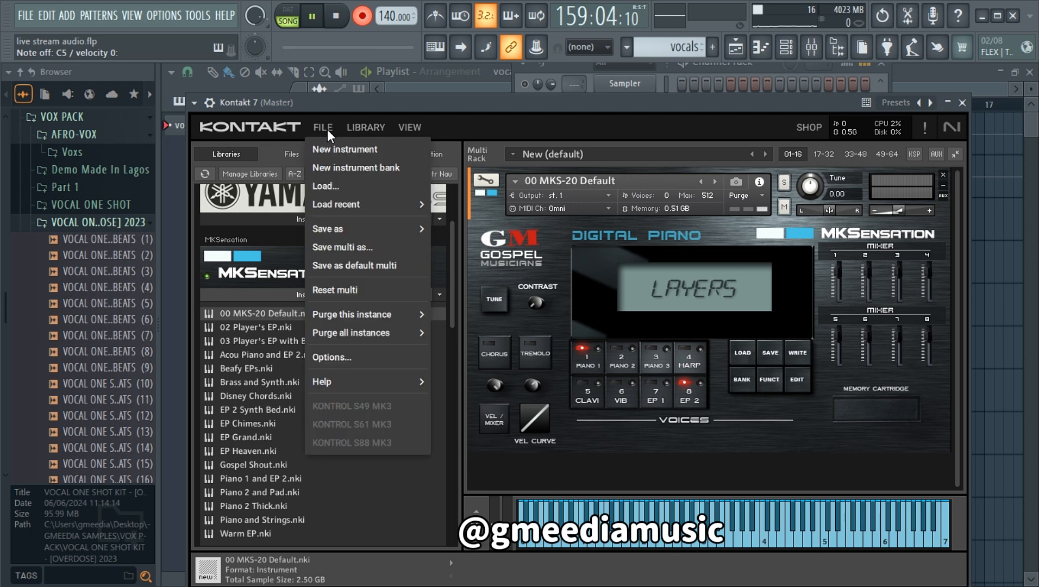
click(341, 355)
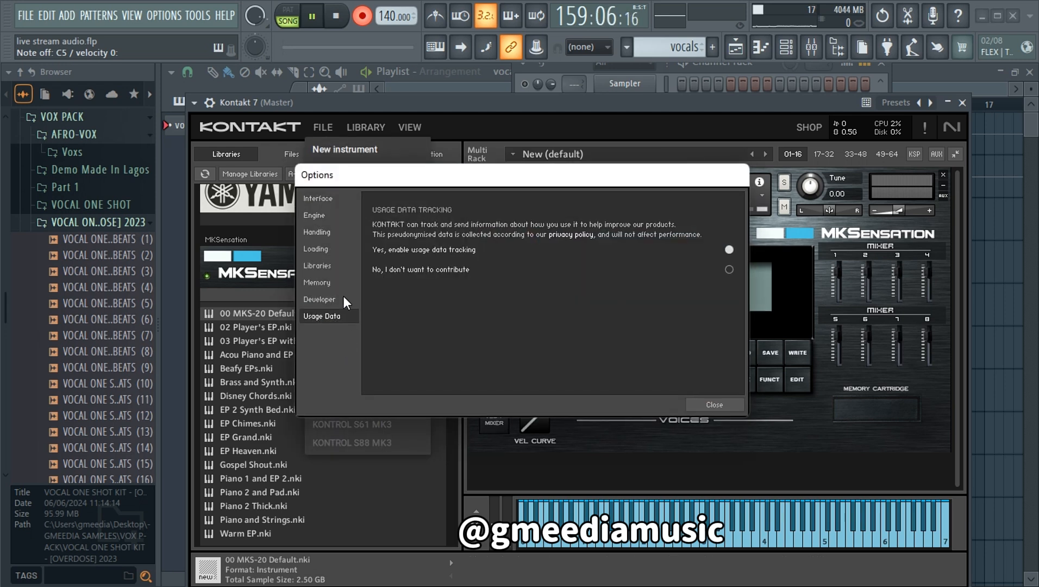
click(324, 282)
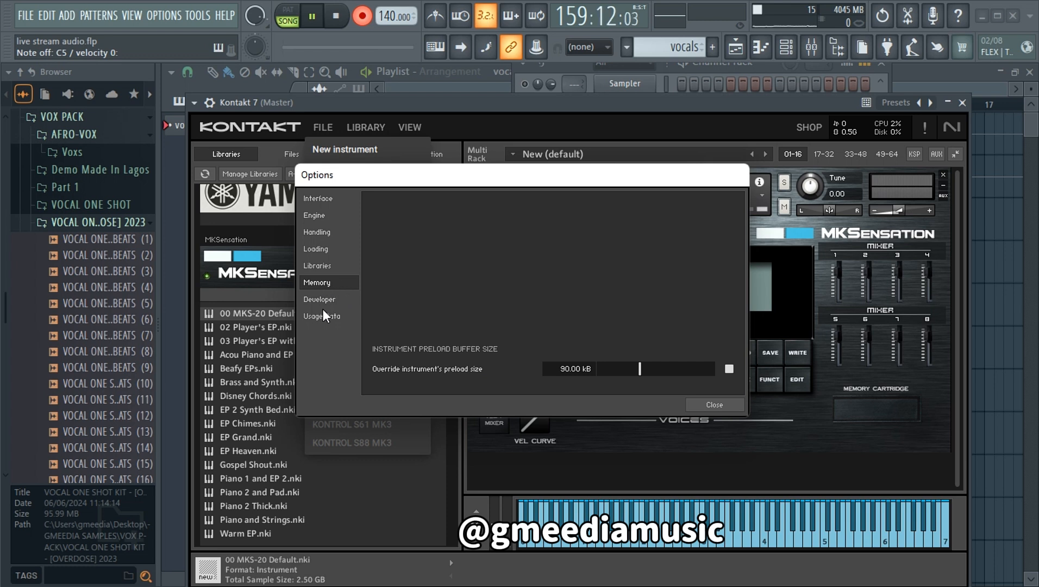
click(313, 232)
click(315, 217)
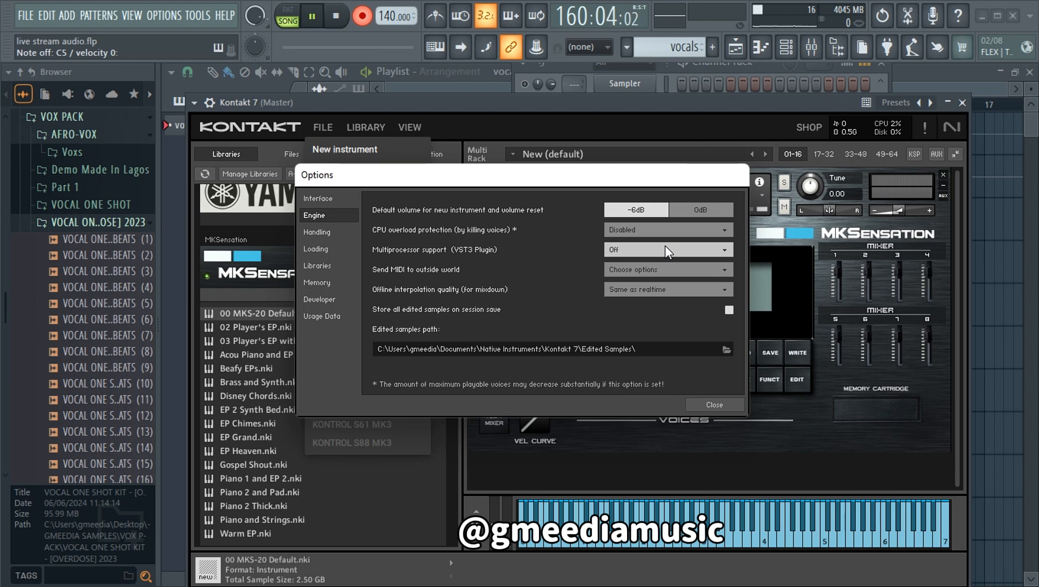
click(714, 404)
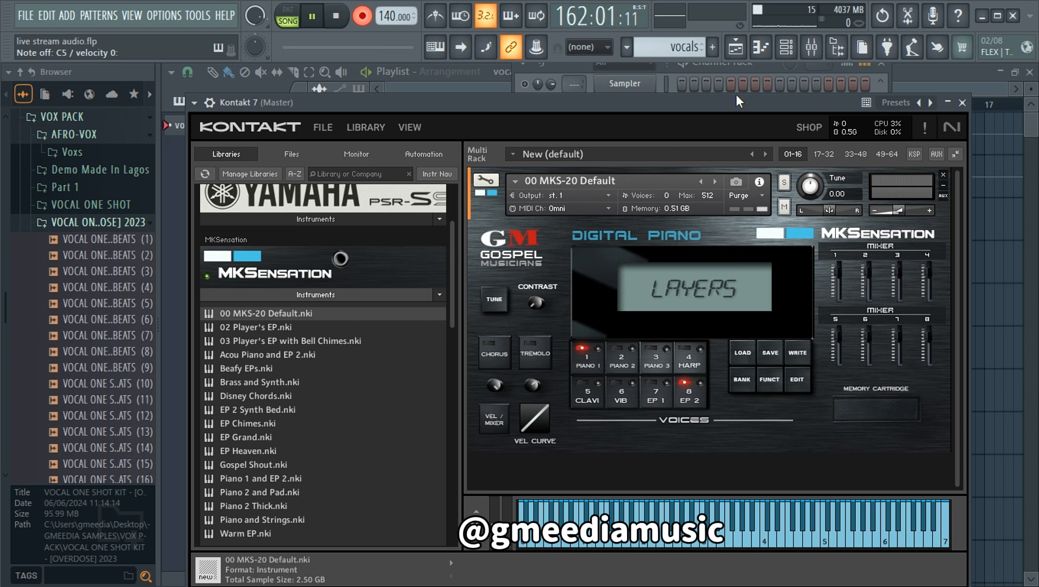
- Show the Channel Rack, look through the Kontakt 7 channel's available commands, and dismiss them
click(787, 47)
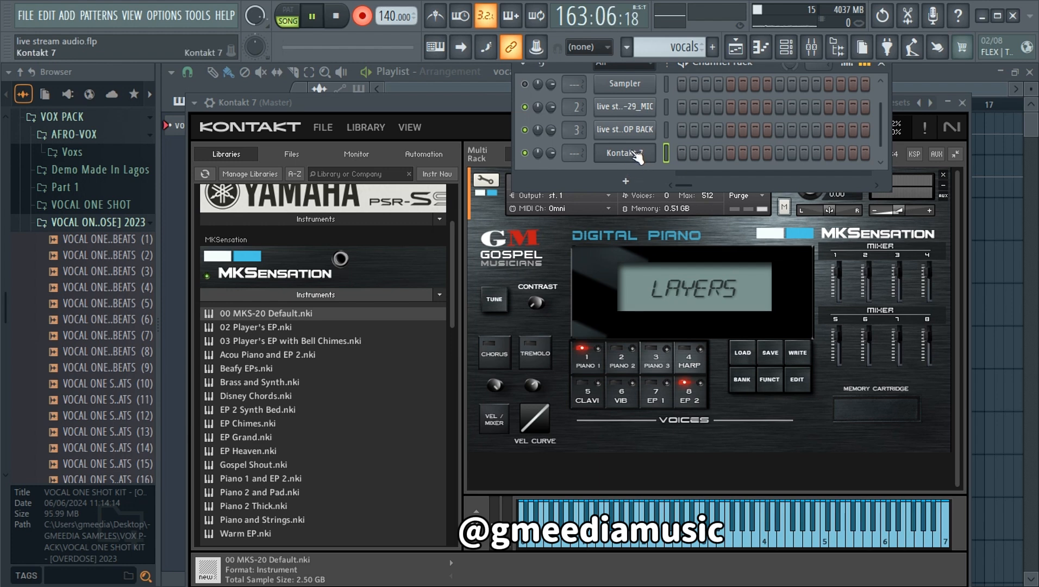
right_click(637, 155)
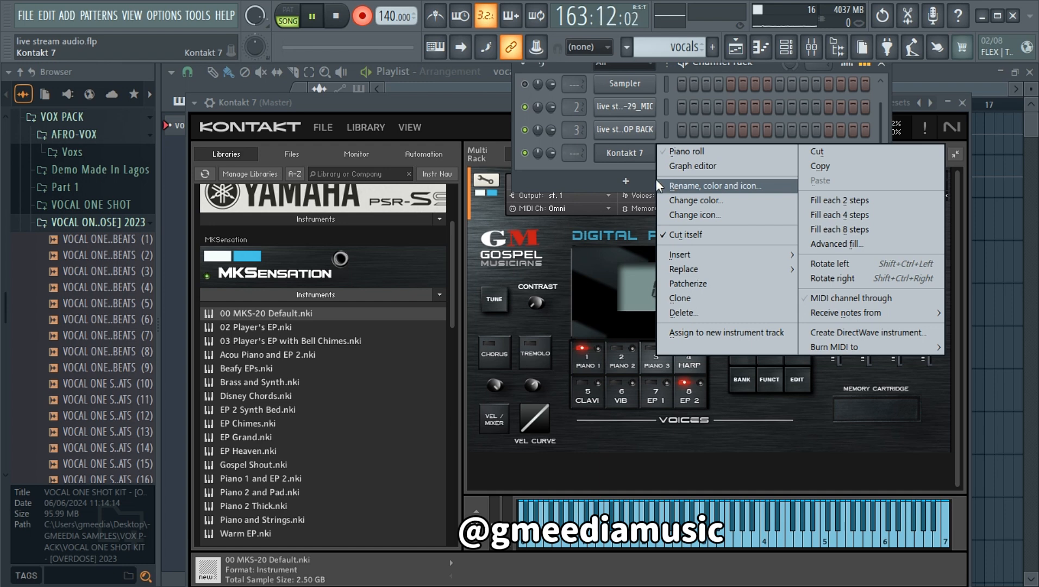
click(616, 166)
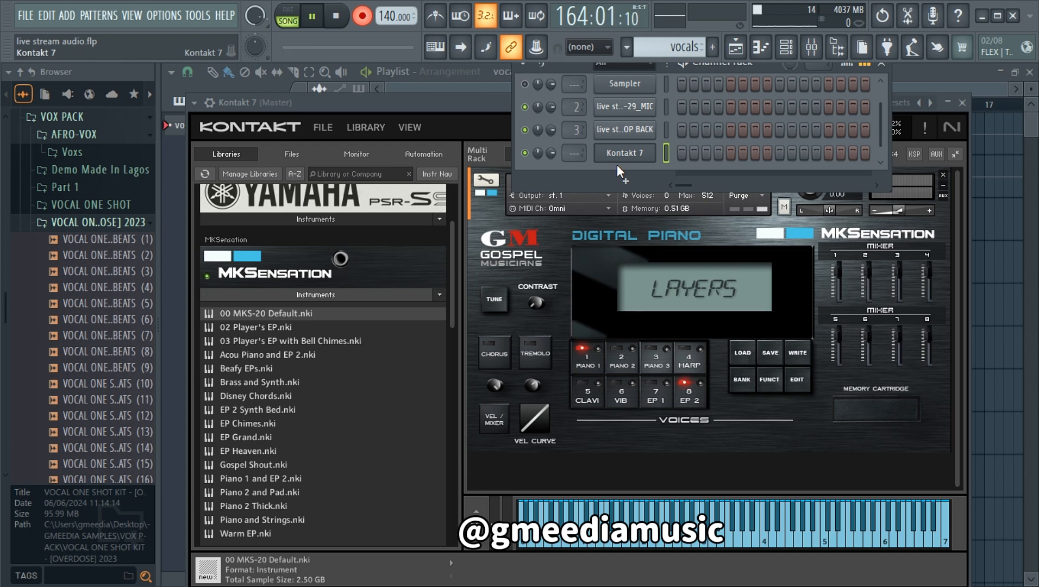
- Bring the Playlist to the front and view the full length of the MIC and LOOP BACK audio clips
click(740, 48)
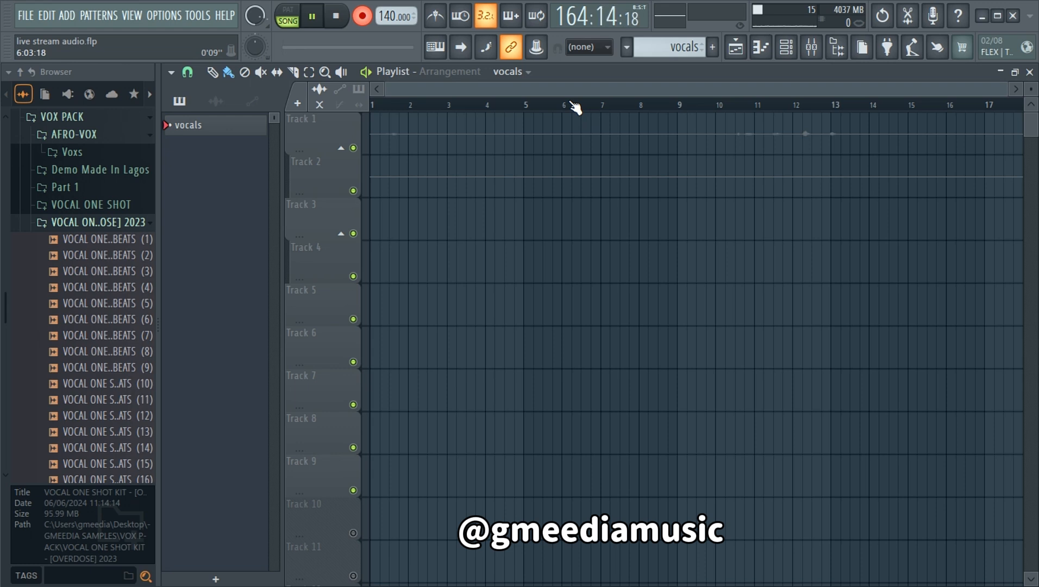
right_click(328, 312)
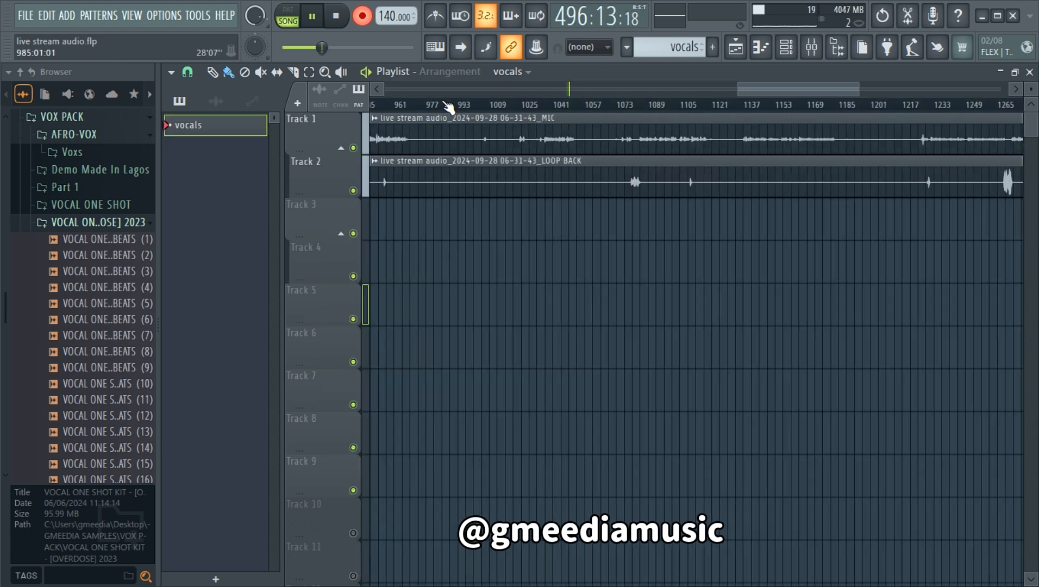
scroll(447, 107, down, 6)
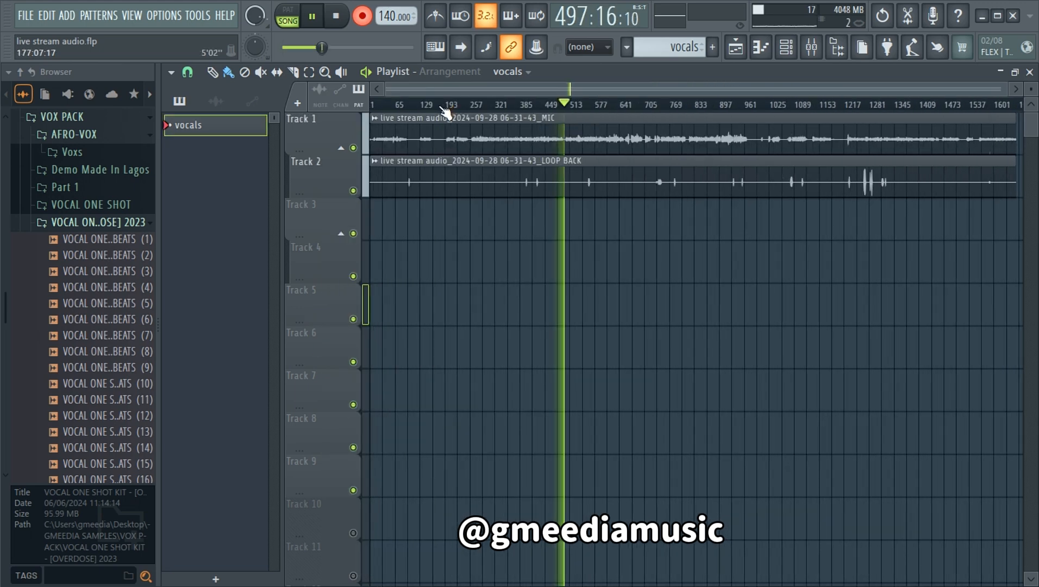